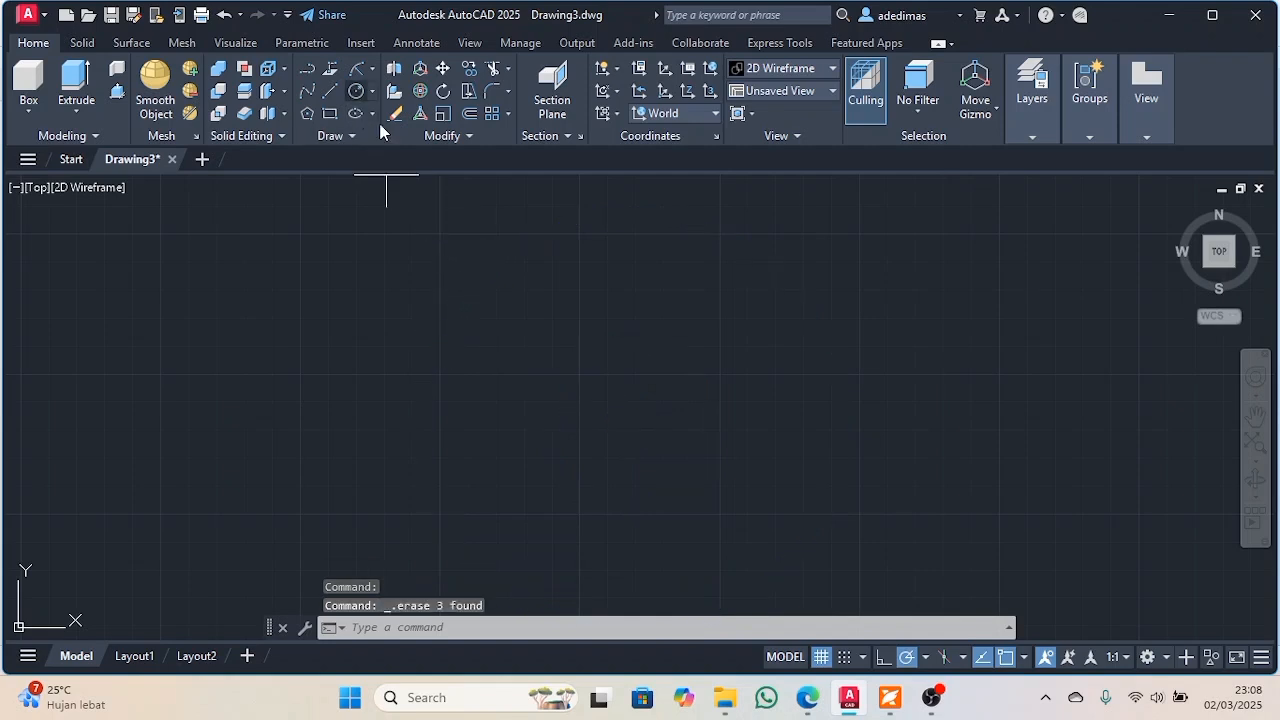
Draw two concentric circles with radii of 7.5 and 30 in the empty drawing area
click(354, 91)
click(598, 360)
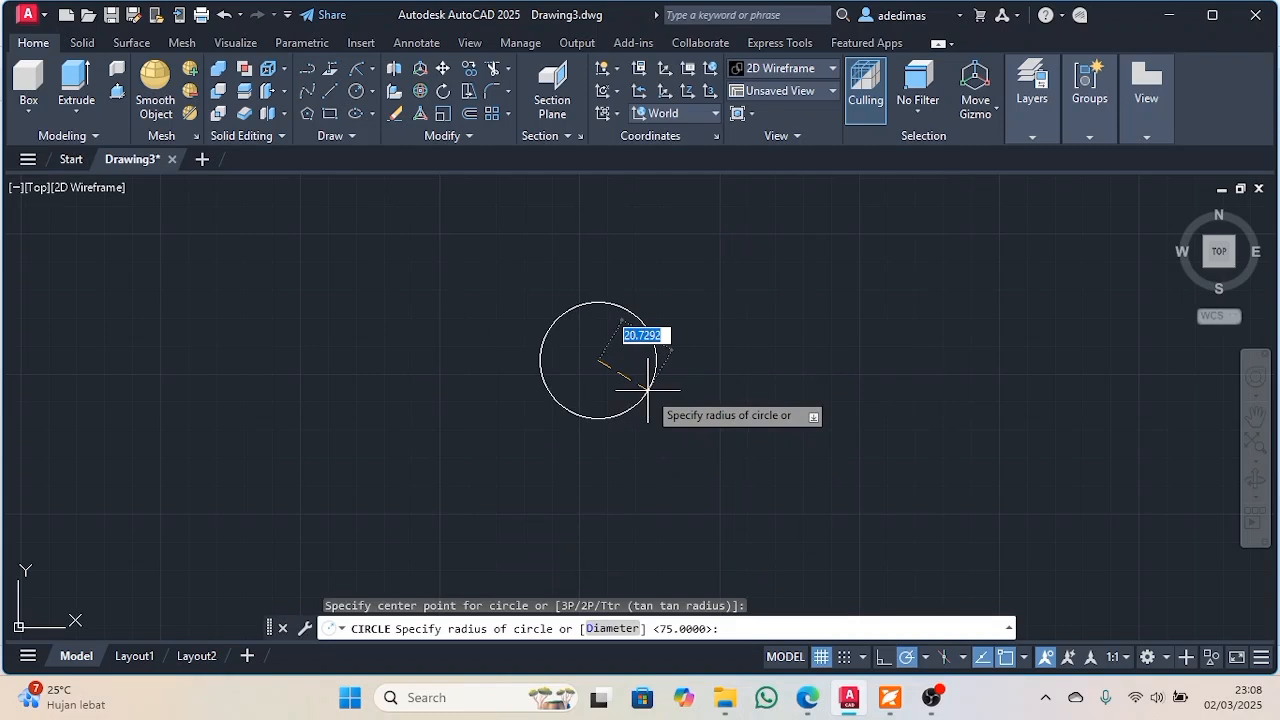
text(7.5)
key(Return)
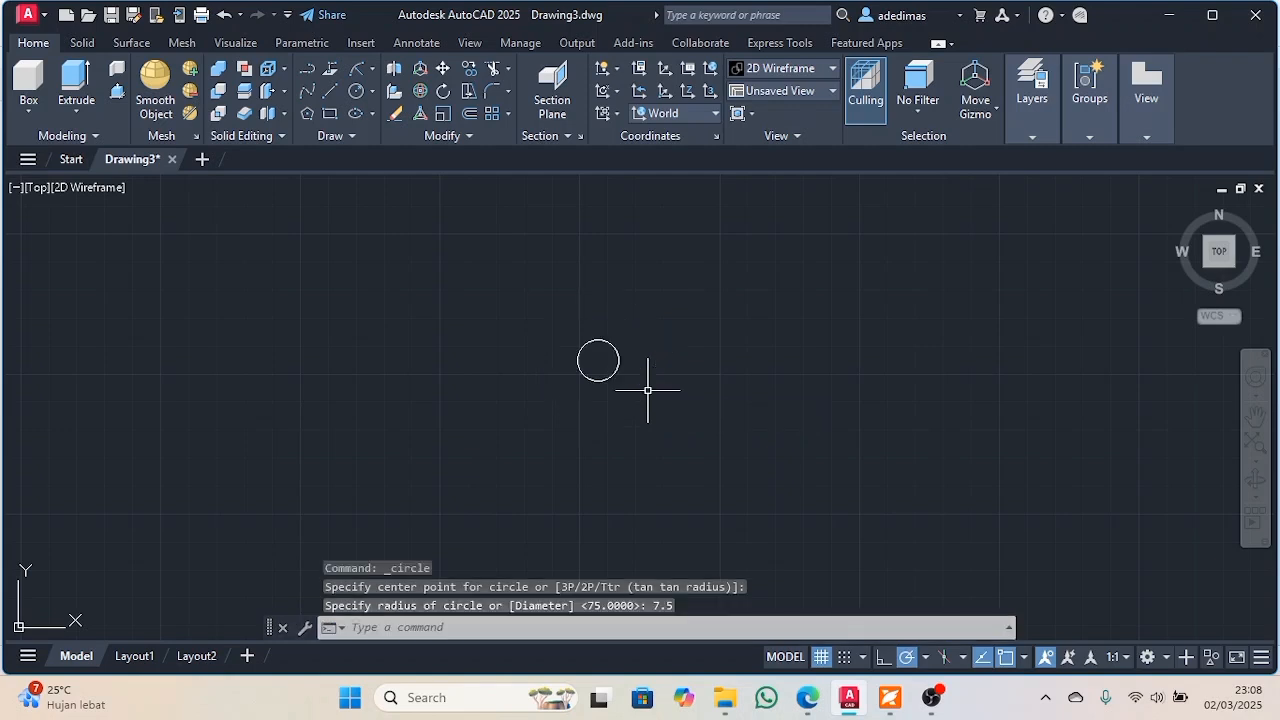
key(Return)
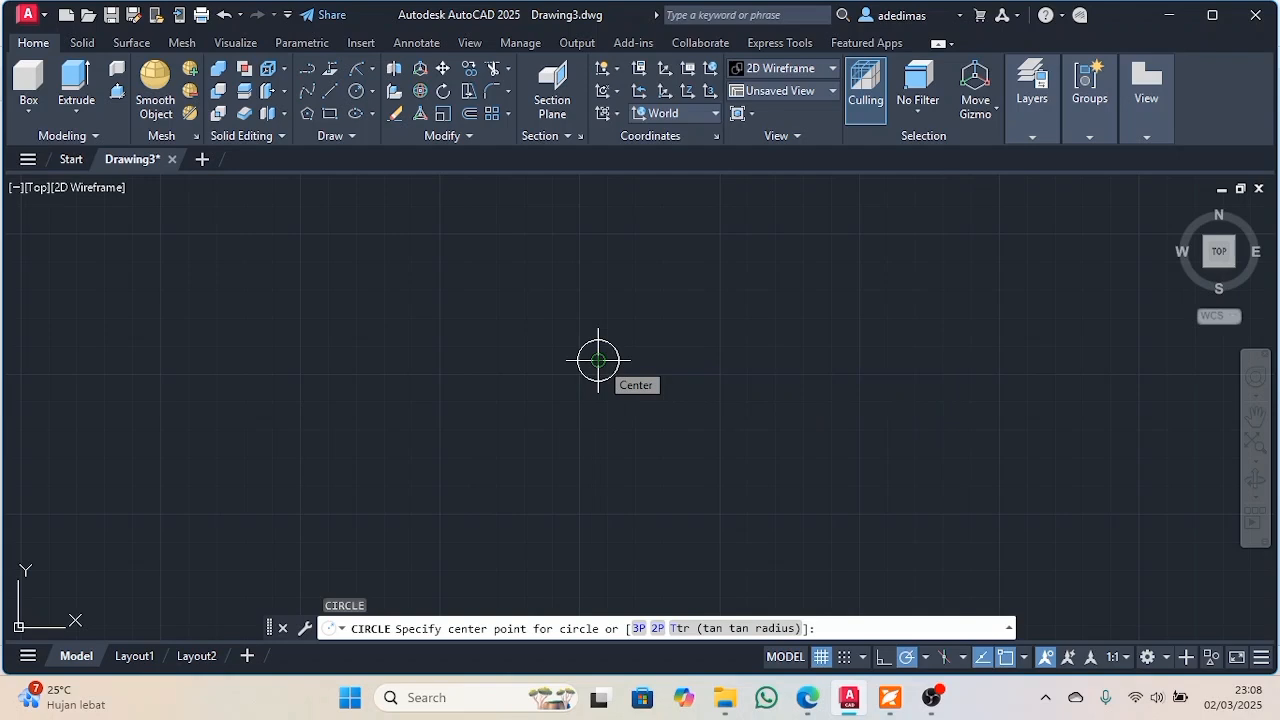
click(598, 360)
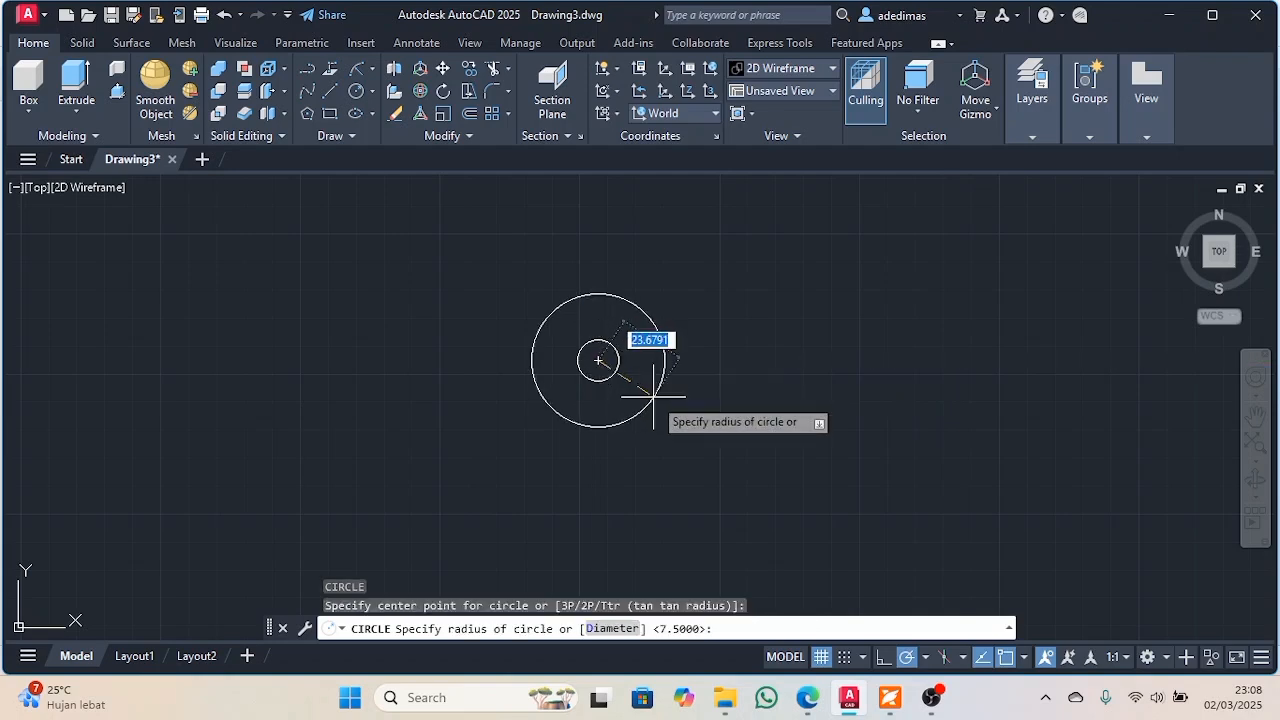
text(30)
key(Return)
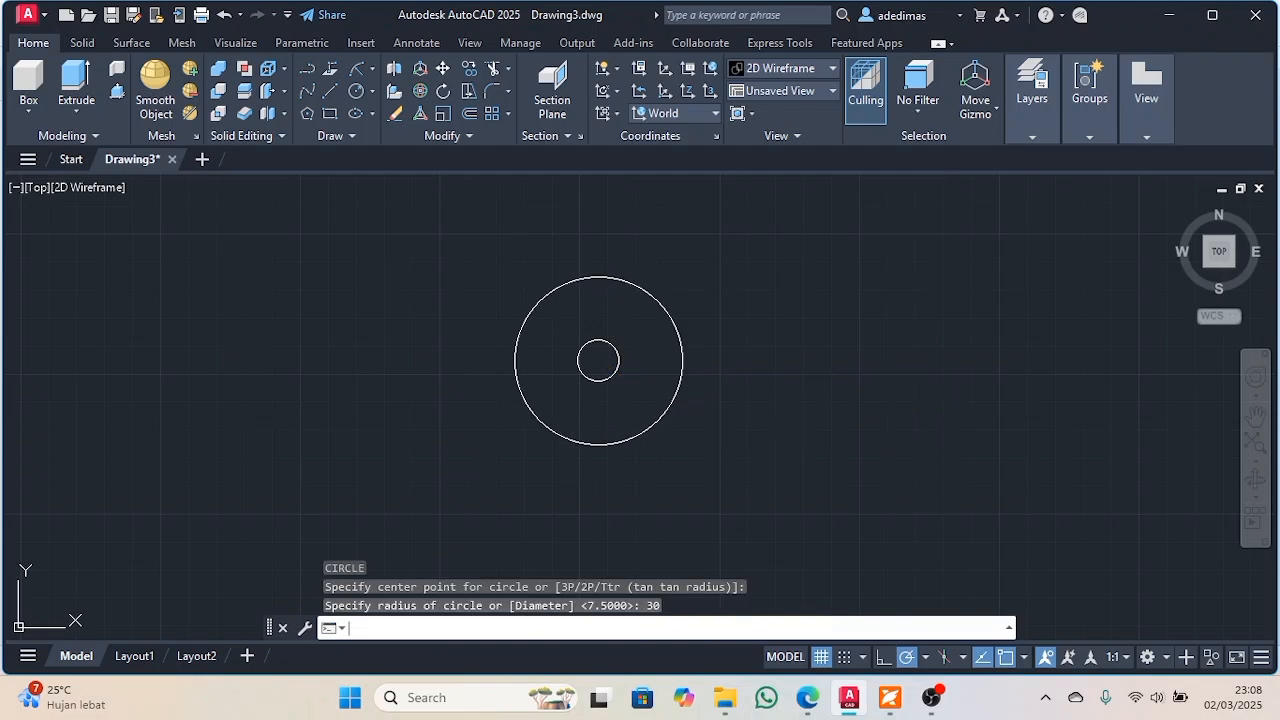
Draw an outer circle of radius 75 on the same centre as the two existing circles
key(Return)
click(598, 360)
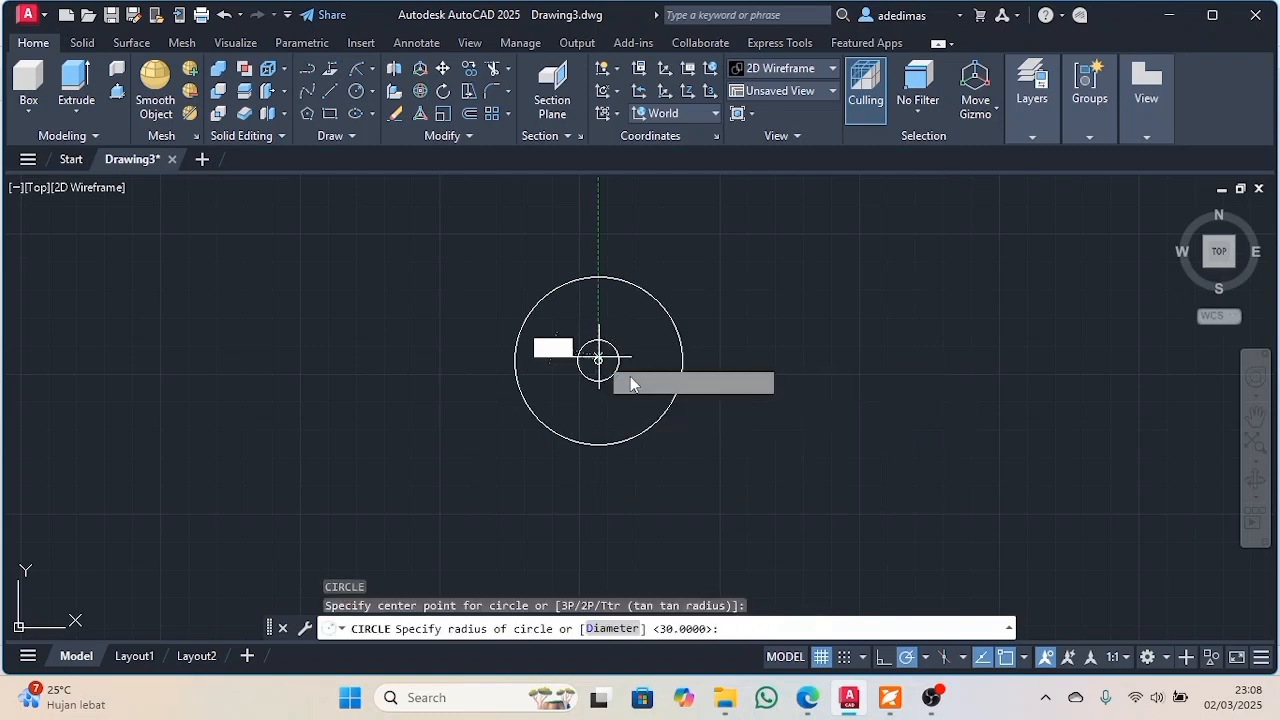
text(75)
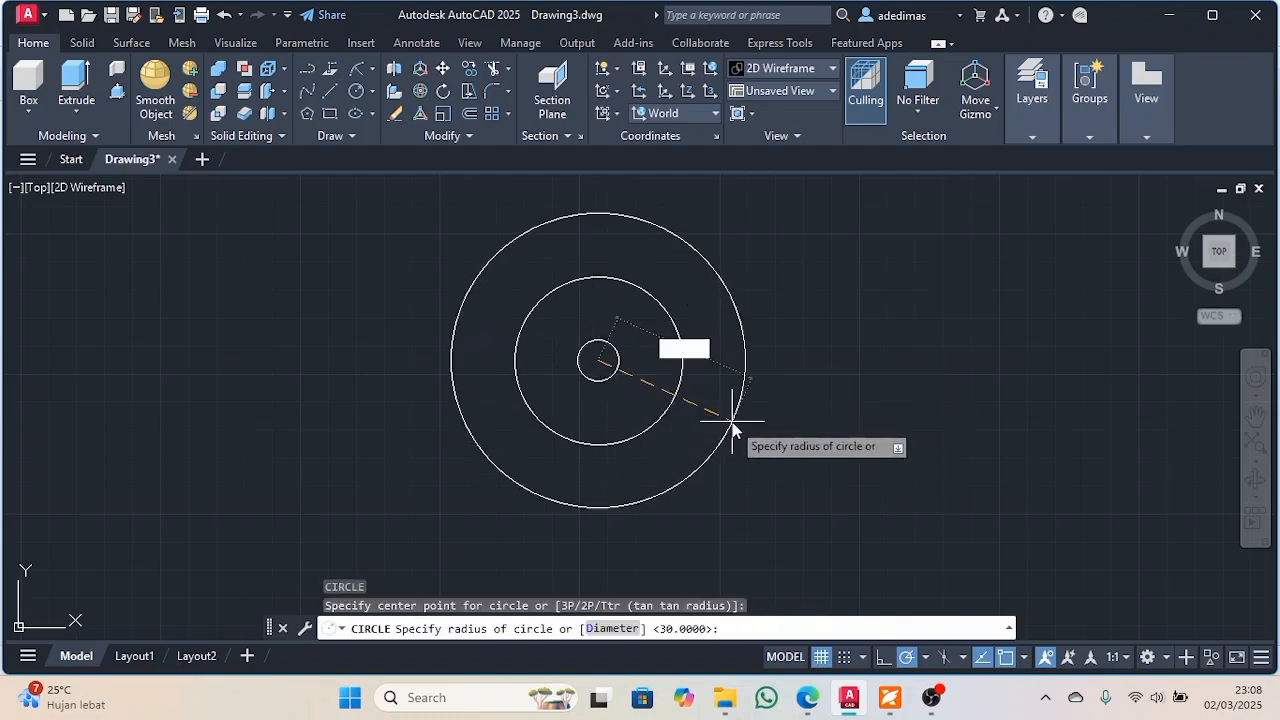
key(Return)
scroll(705, 412, down, 3)
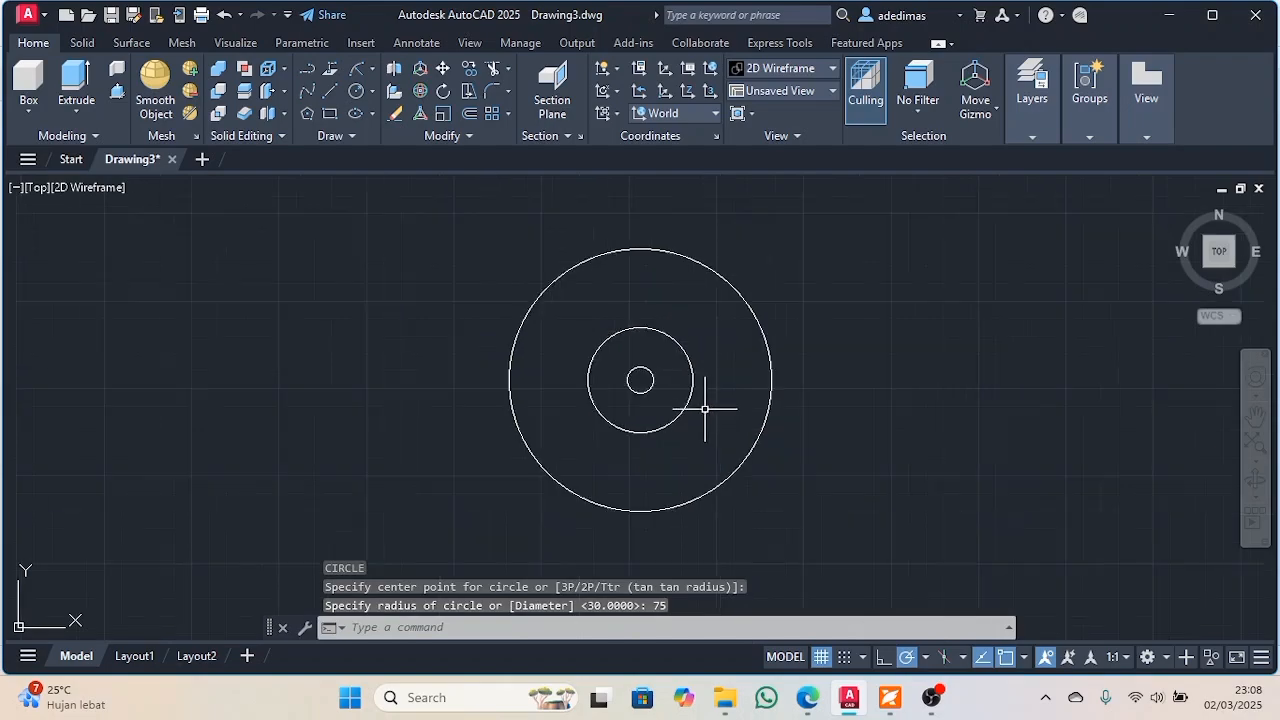
Switch to the Exercise 7 page in Foxit PDF Reader and underline "polar array" in red in the command list
click(890, 699)
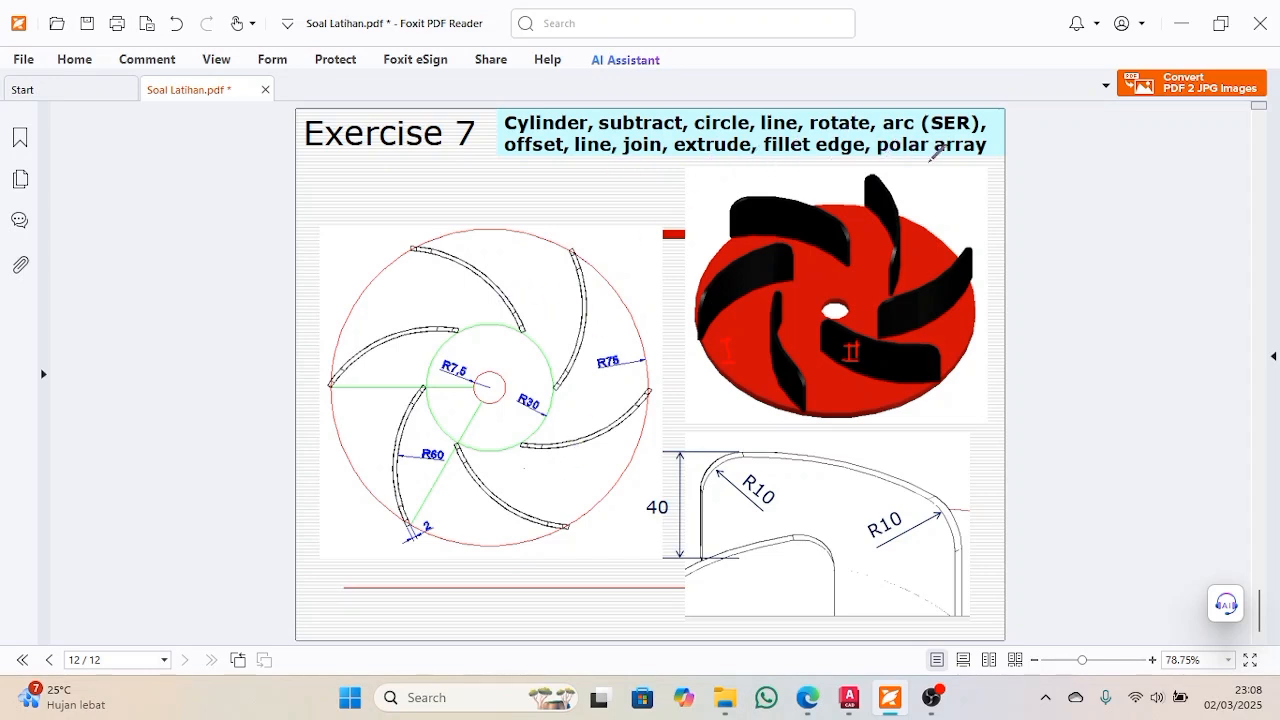
drag(878, 157, 990, 148)
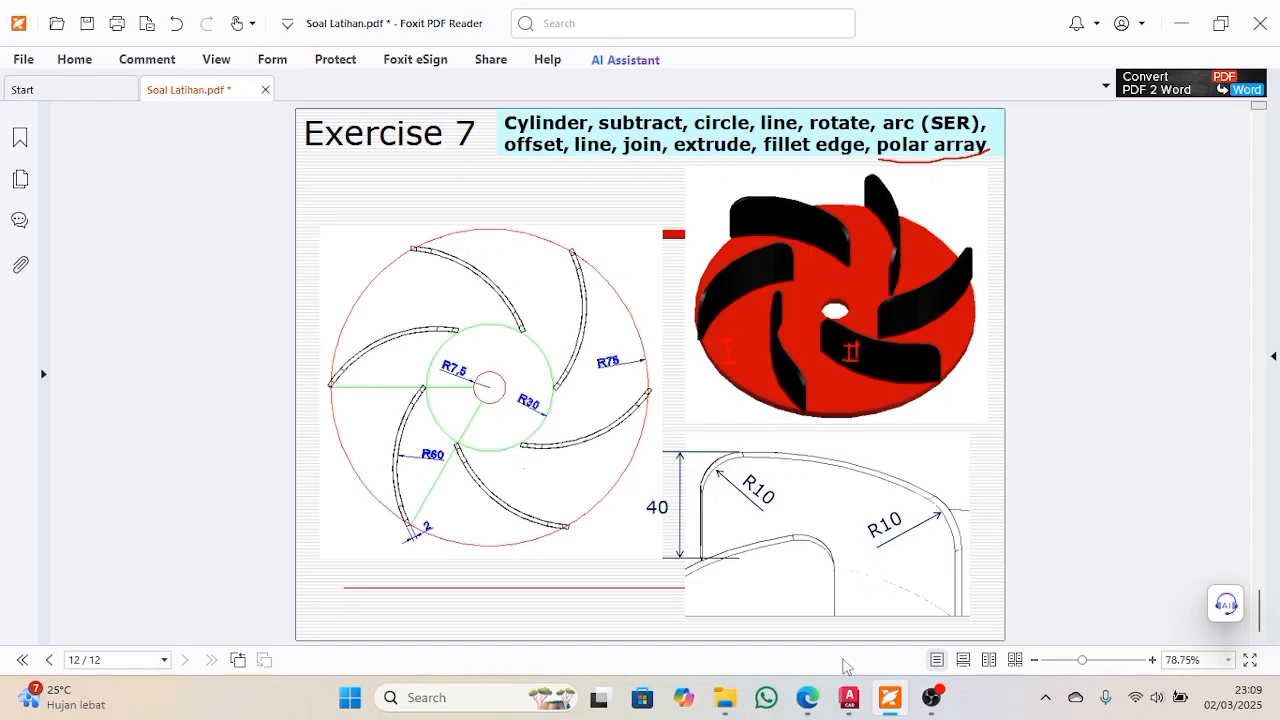
Switch to the AutoCAD web help page in the browser and examine the rectangular, path and polar array descriptions and illustrations
mouse_move(826, 701)
click(840, 600)
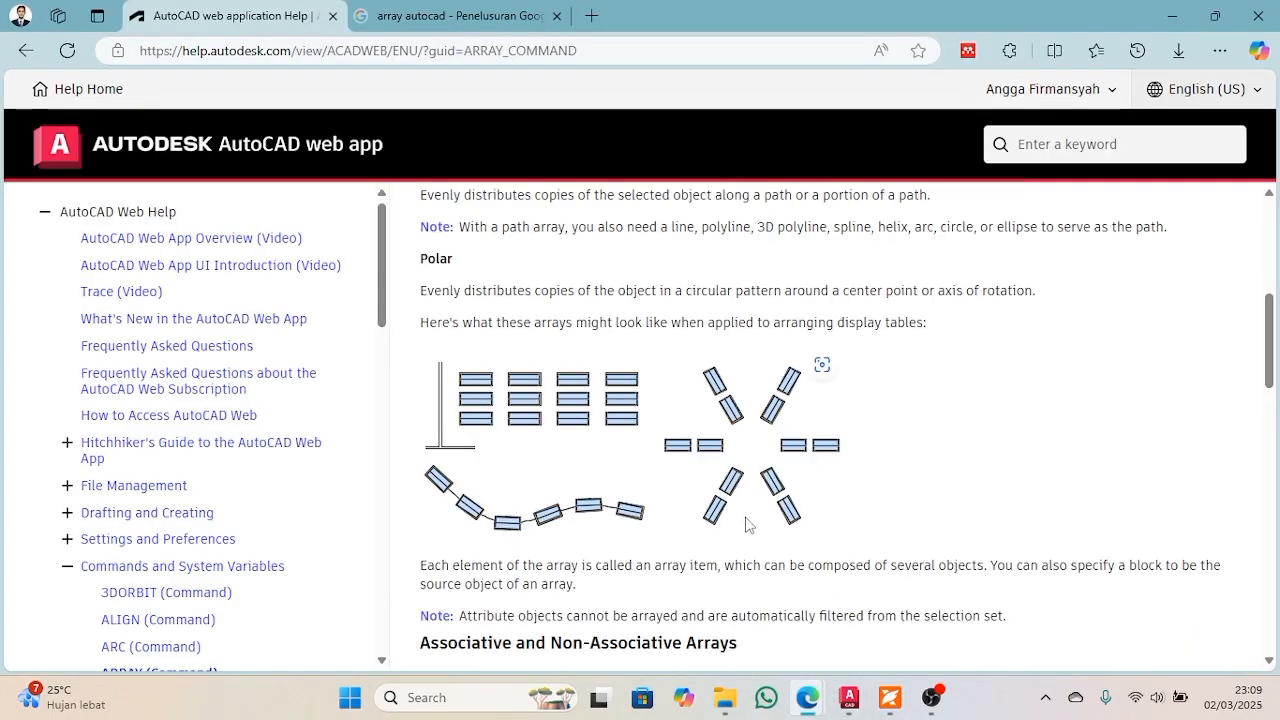
scroll(600, 460, up, 2)
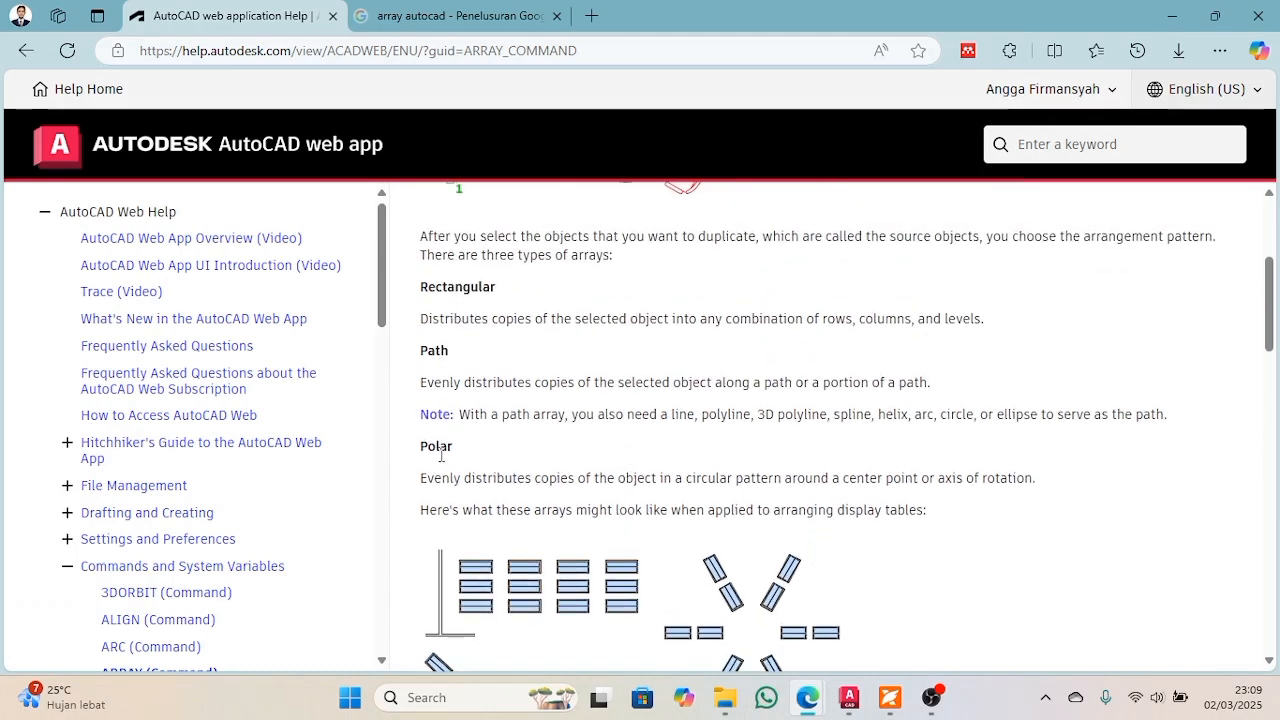
scroll(497, 358, down, 1)
scroll(497, 358, down, 1)
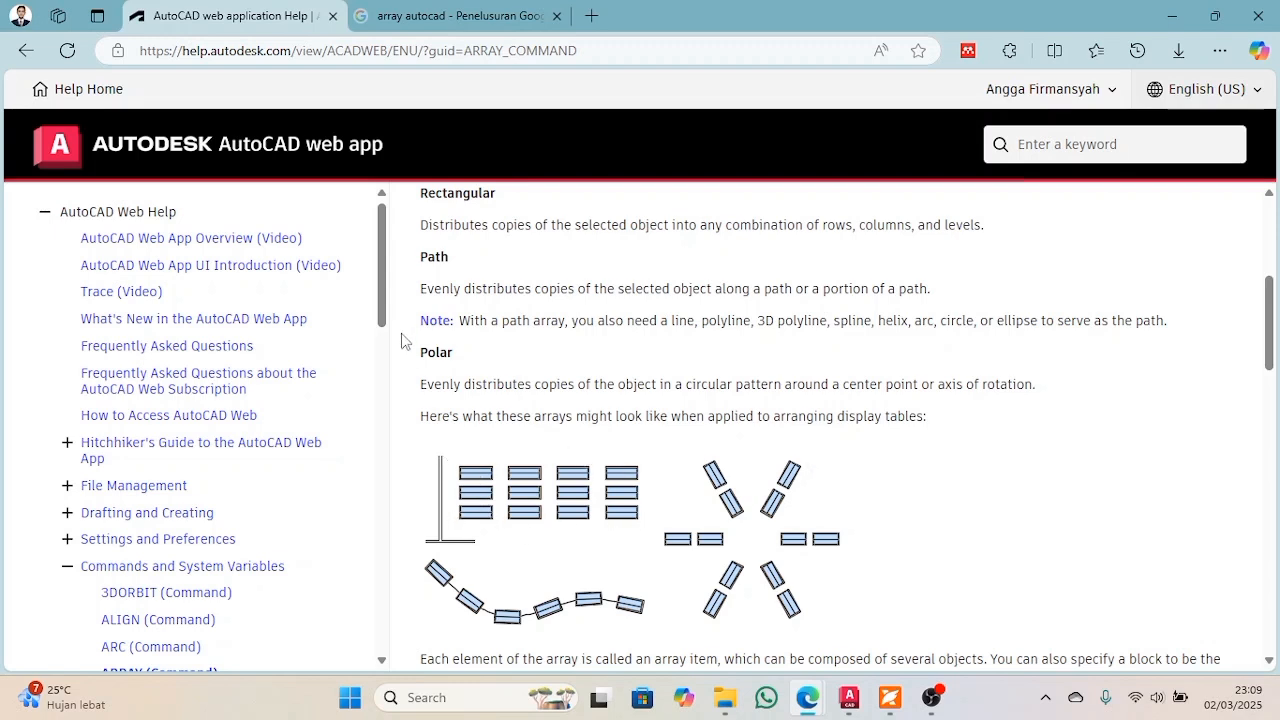
scroll(477, 476, down, 1)
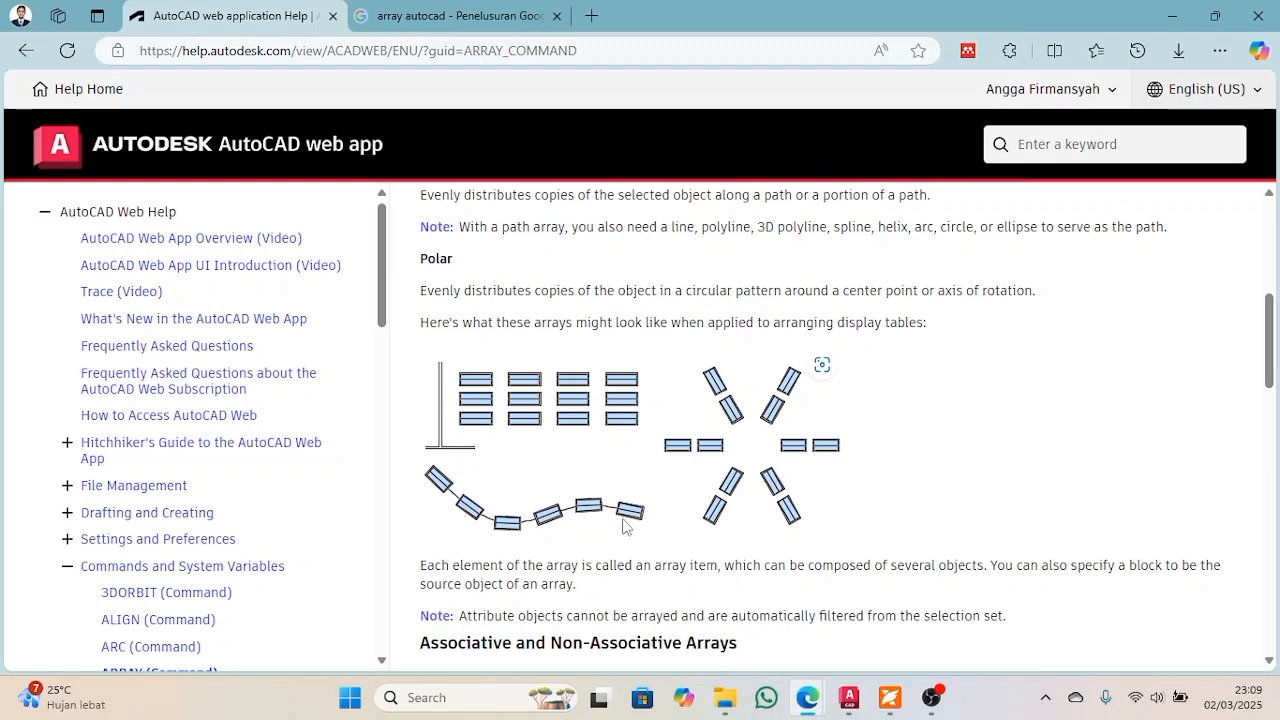
scroll(617, 525, up, 1)
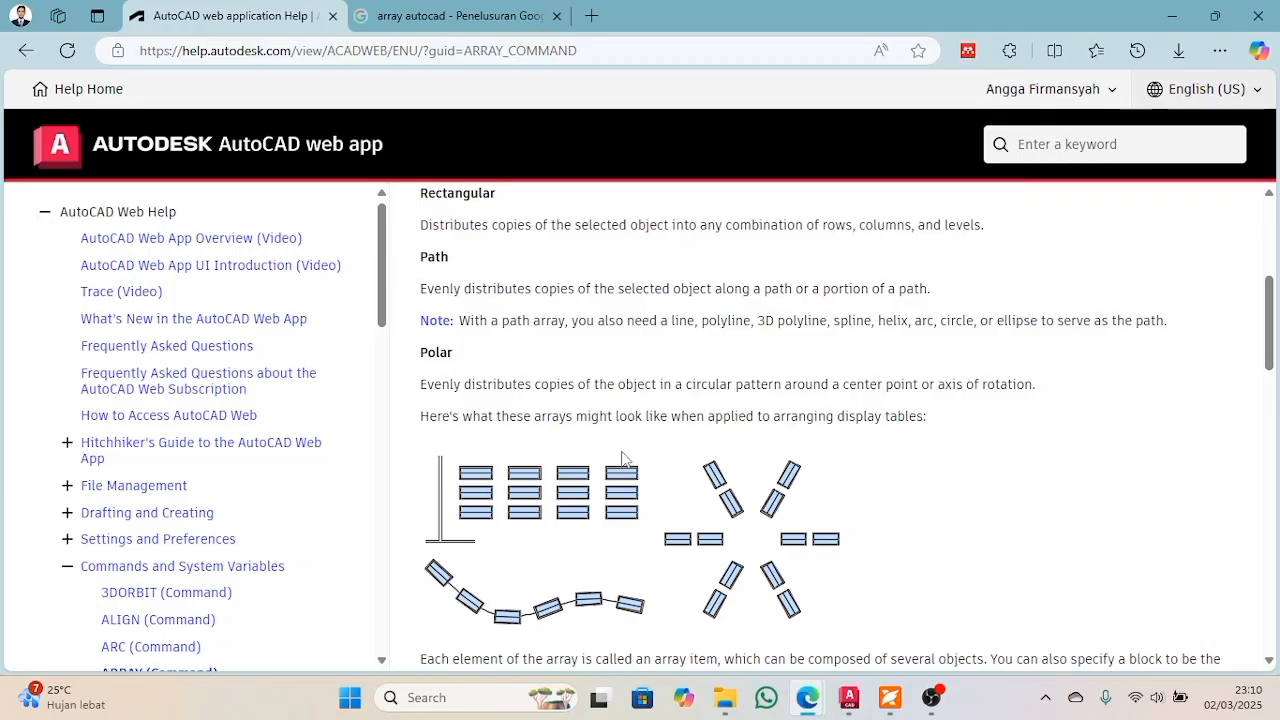
click(849, 697)
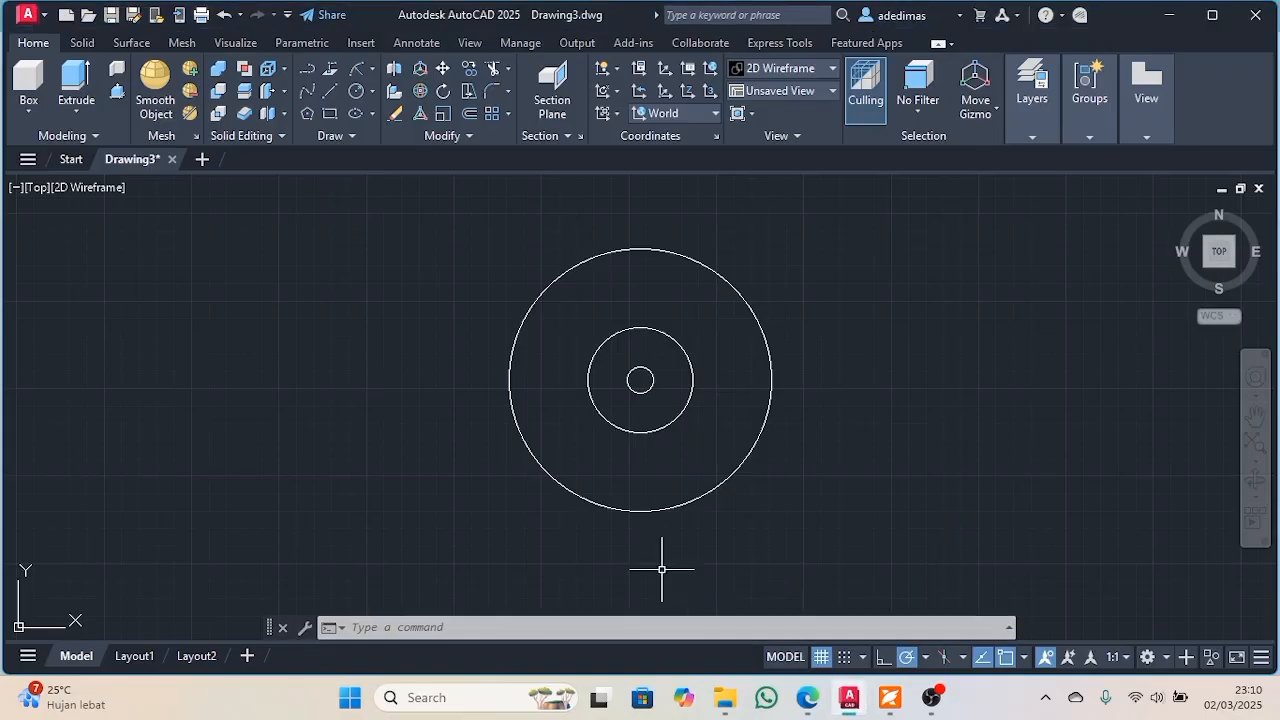
In Foxit PDF Reader, outline the R60 blade of the Exercise 7 drawing in red and label its ends t1 and t2
click(900, 697)
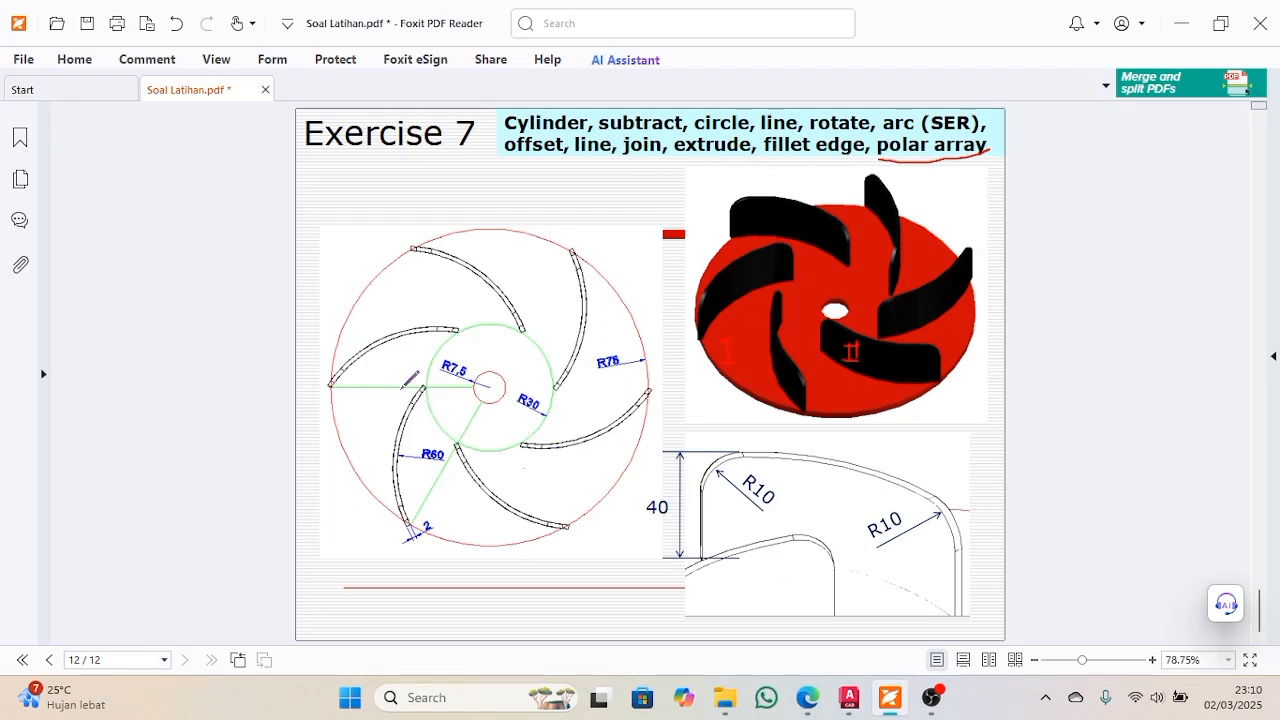
ctrl+scroll(380, 392, up, 2)
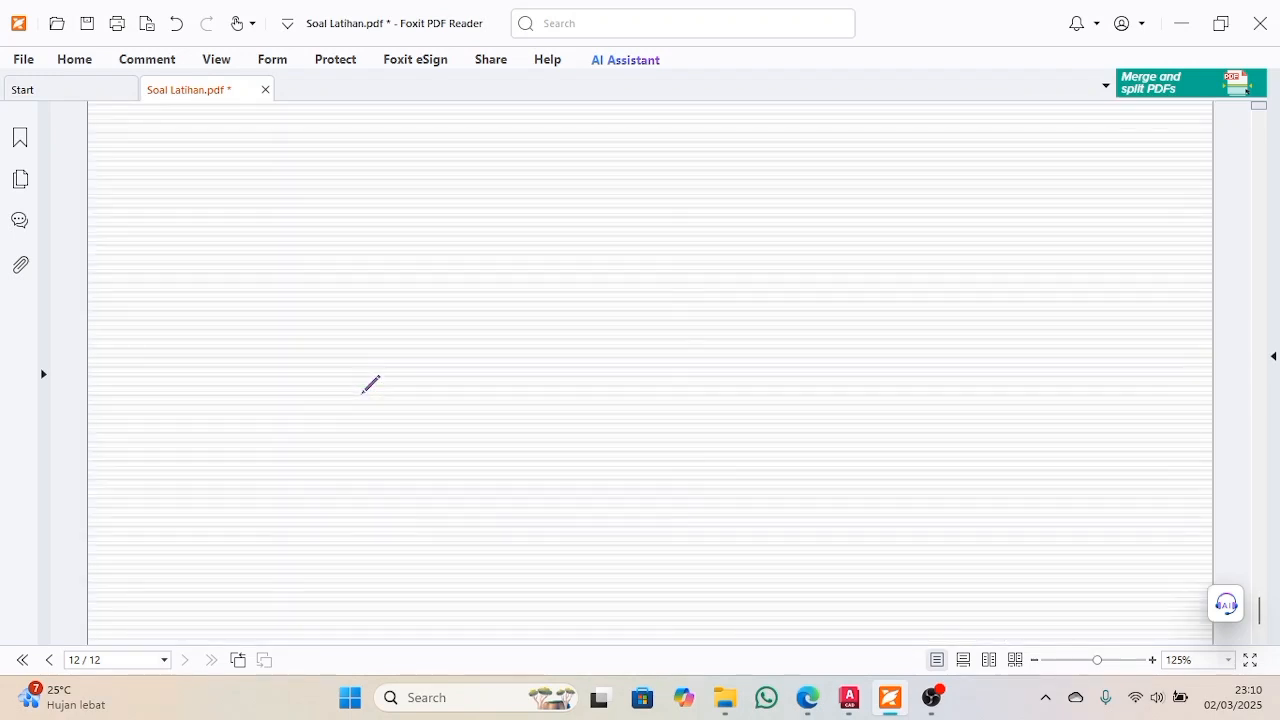
mouse_move(268, 379)
mouse_down()
mouse_move(294, 386)
mouse_move(280, 441)
mouse_move(282, 614)
mouse_move(232, 436)
mouse_move(285, 376)
mouse_up()
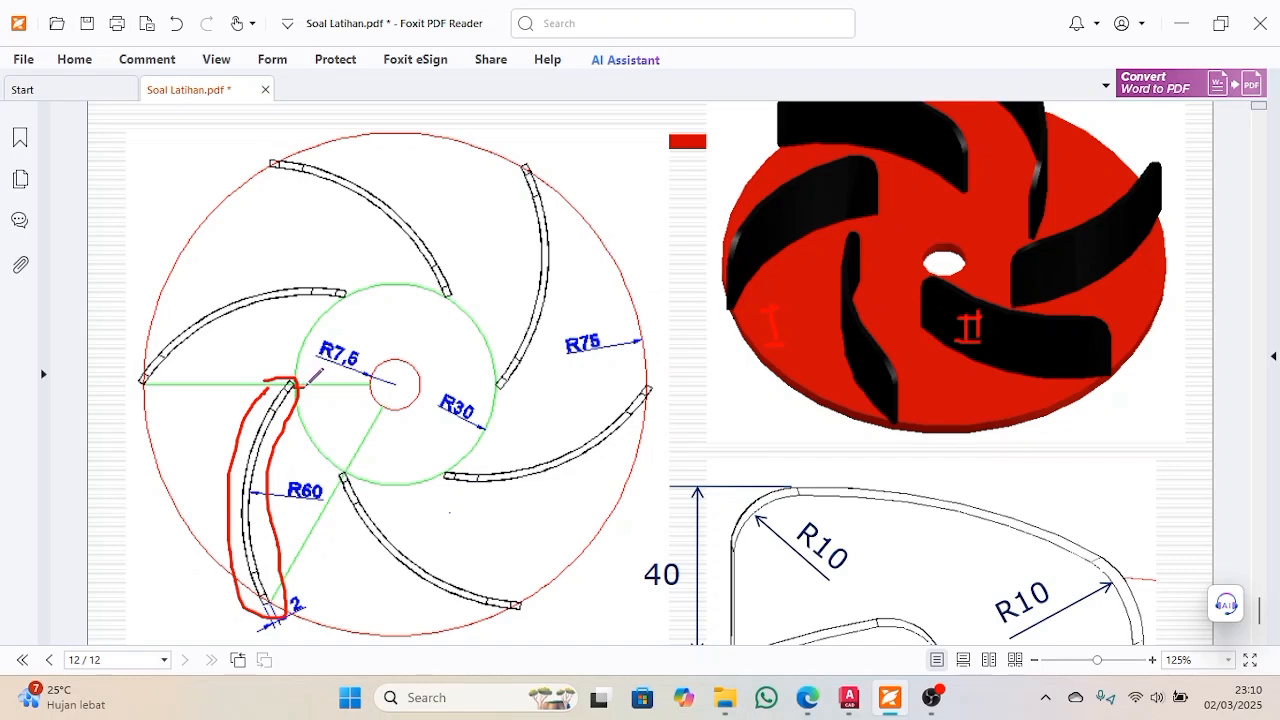
drag(320, 384, 328, 407)
drag(285, 617, 320, 617)
mouse_move(326, 600)
mouse_down()
mouse_move(337, 621)
mouse_move(340, 604)
mouse_move(367, 619)
mouse_up()
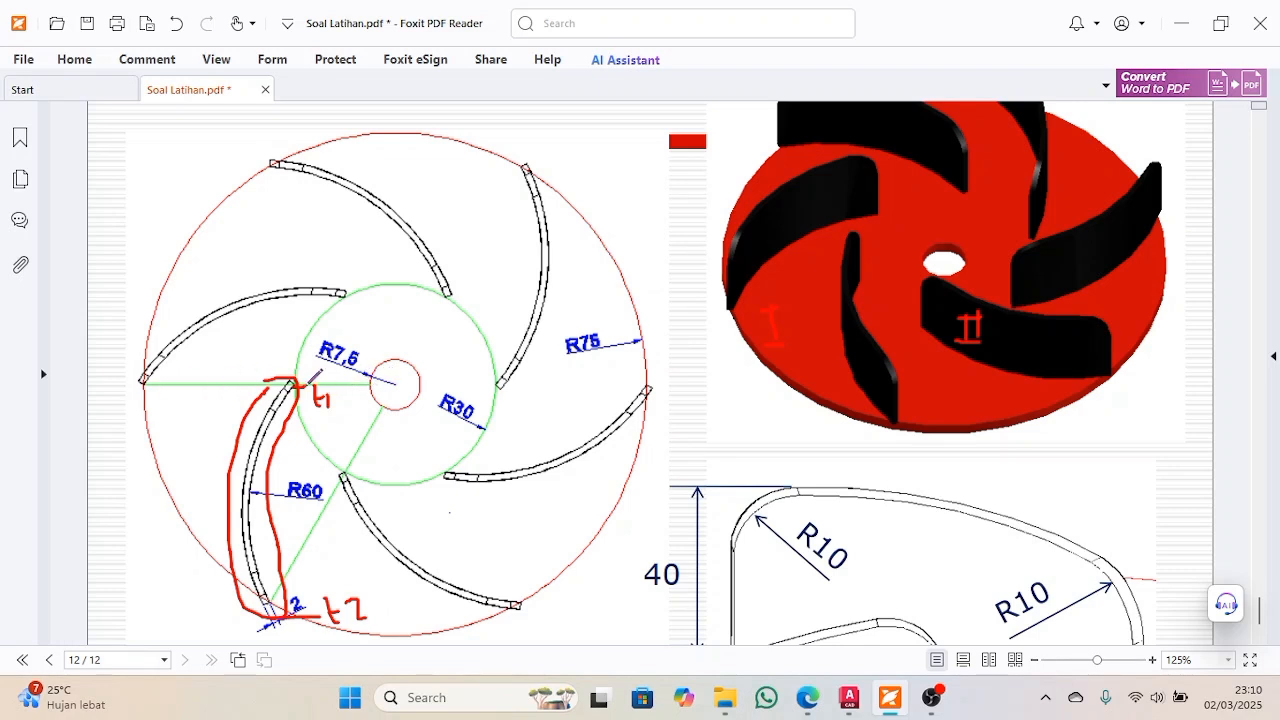
Switch to AutoCAD and draw a 75-long horizontal line from the circles' centre to the outer circle's left quadrant
click(849, 697)
scroll(651, 390, up, 2)
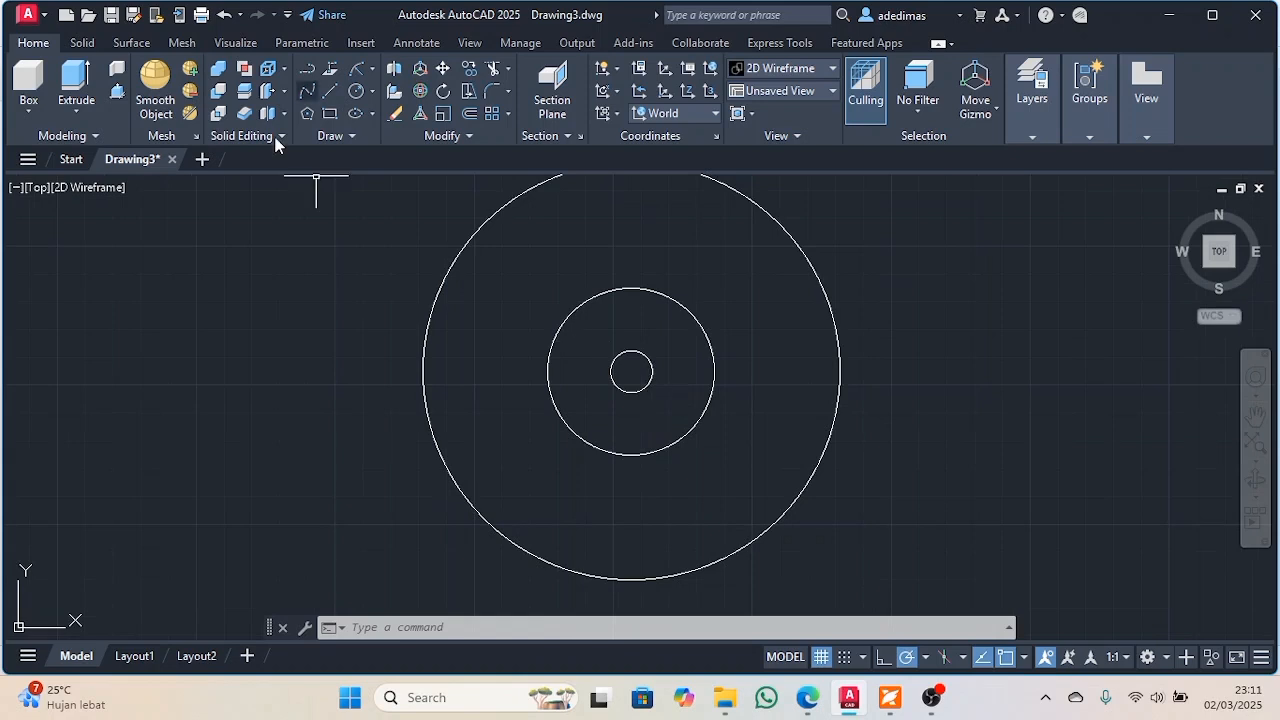
click(330, 92)
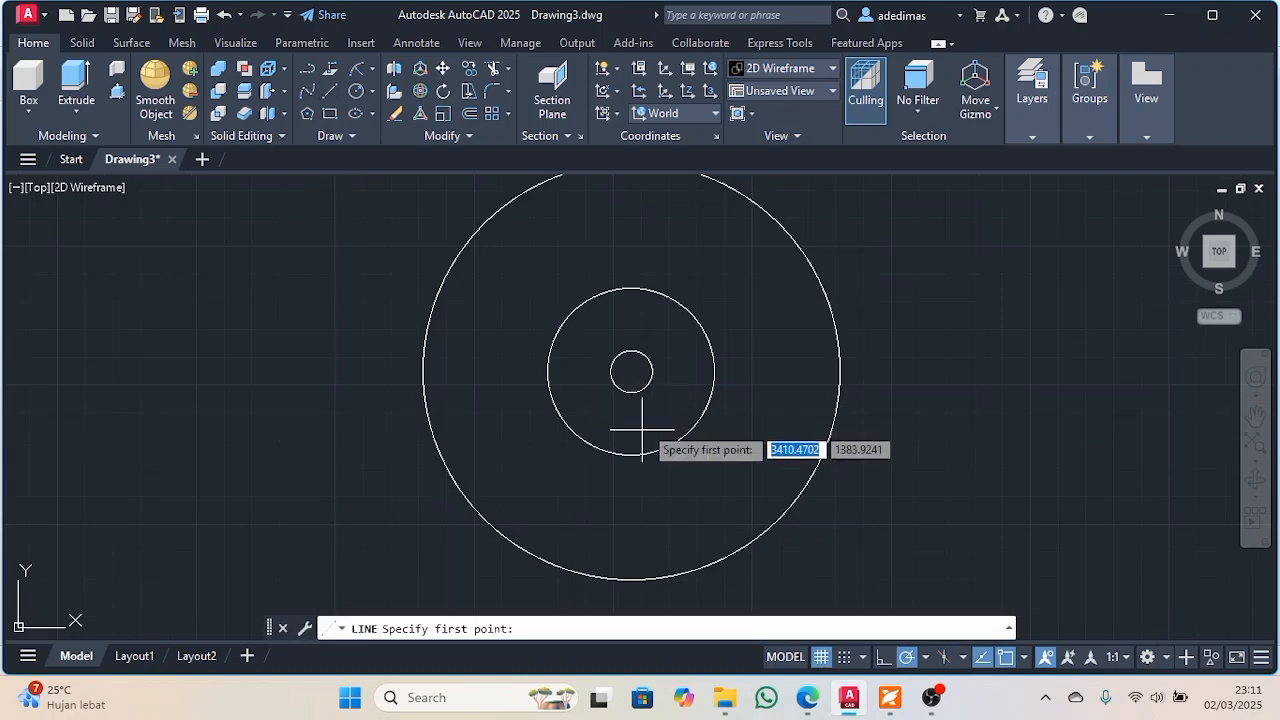
click(631, 372)
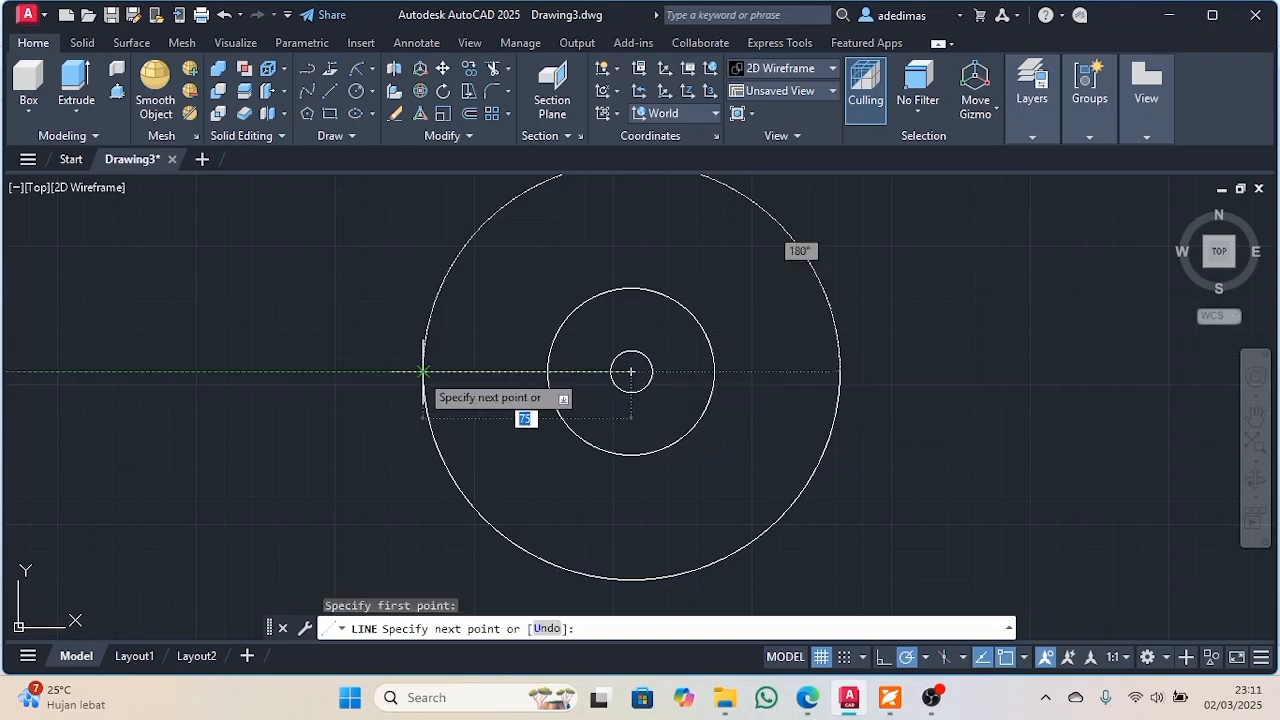
click(423, 372)
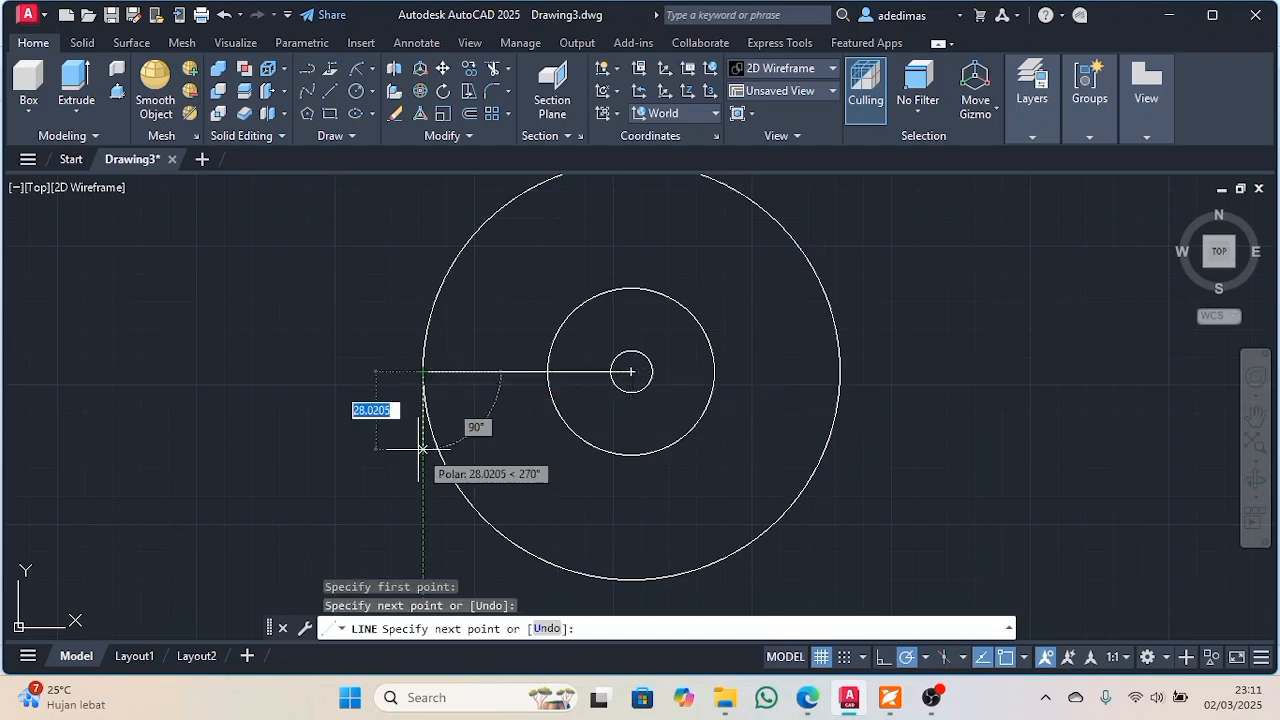
key(Return)
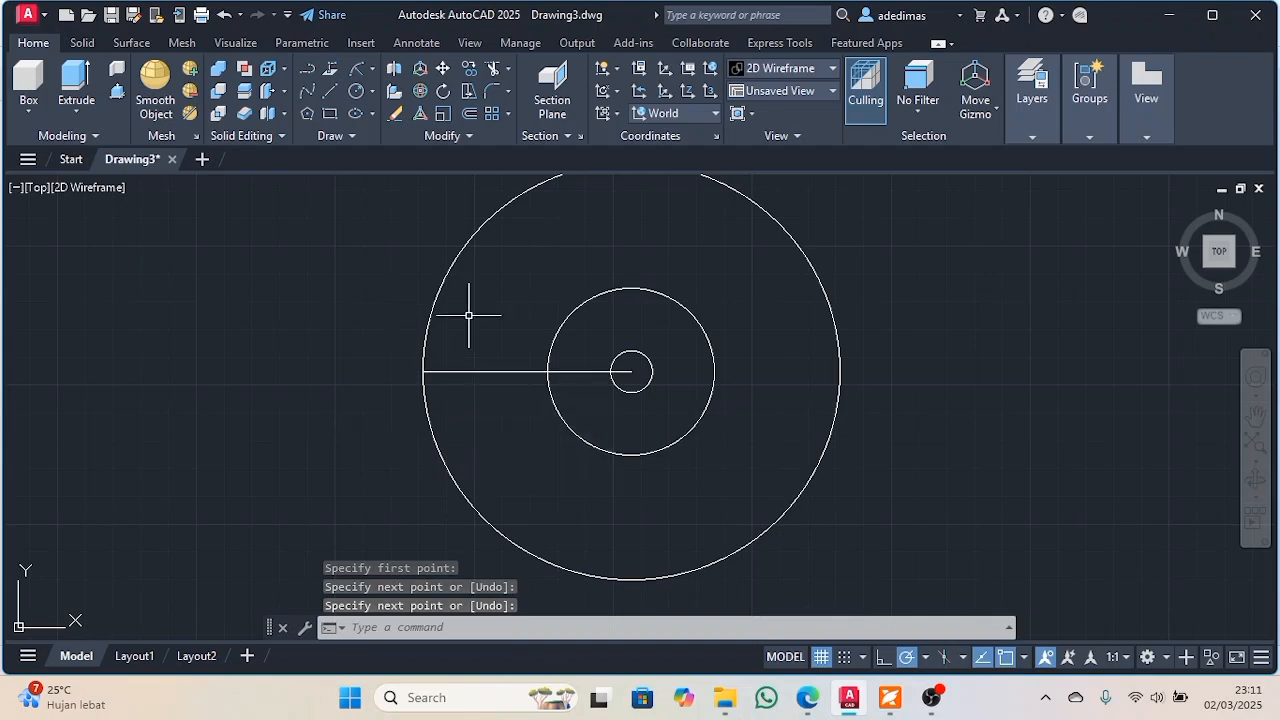
text(po)
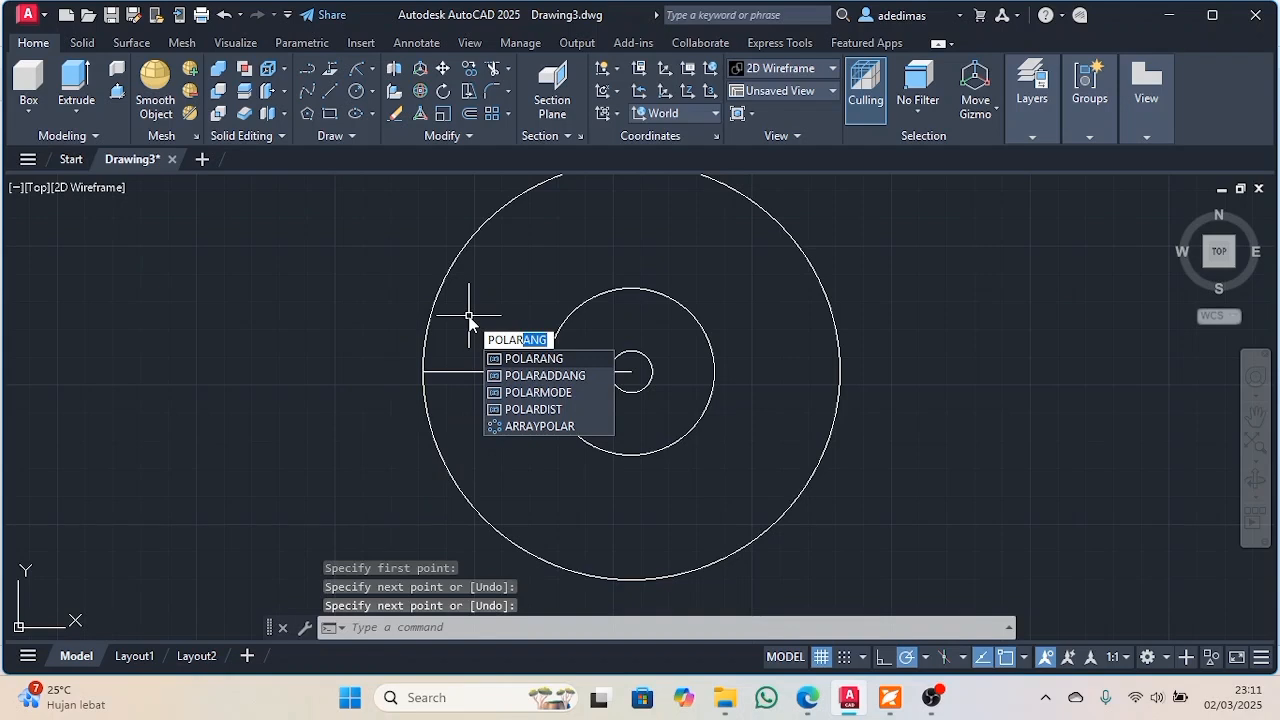
key(BackSpace)
key(BackSpace)
key(BackSpace)
key(BackSpace)
key(BackSpace)
key(BackSpace)
Create an associative polar array of the horizontal line about the circles' centre with 6 items filling 360 degrees
text(rray)
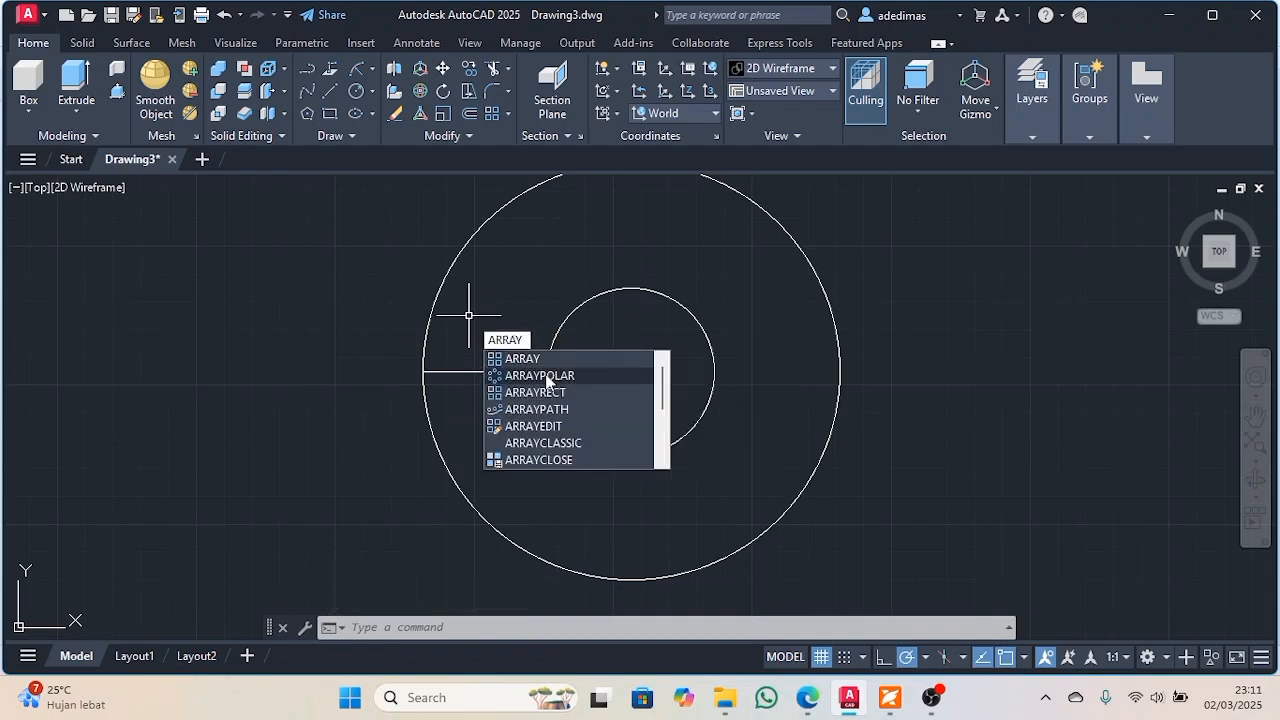
click(541, 376)
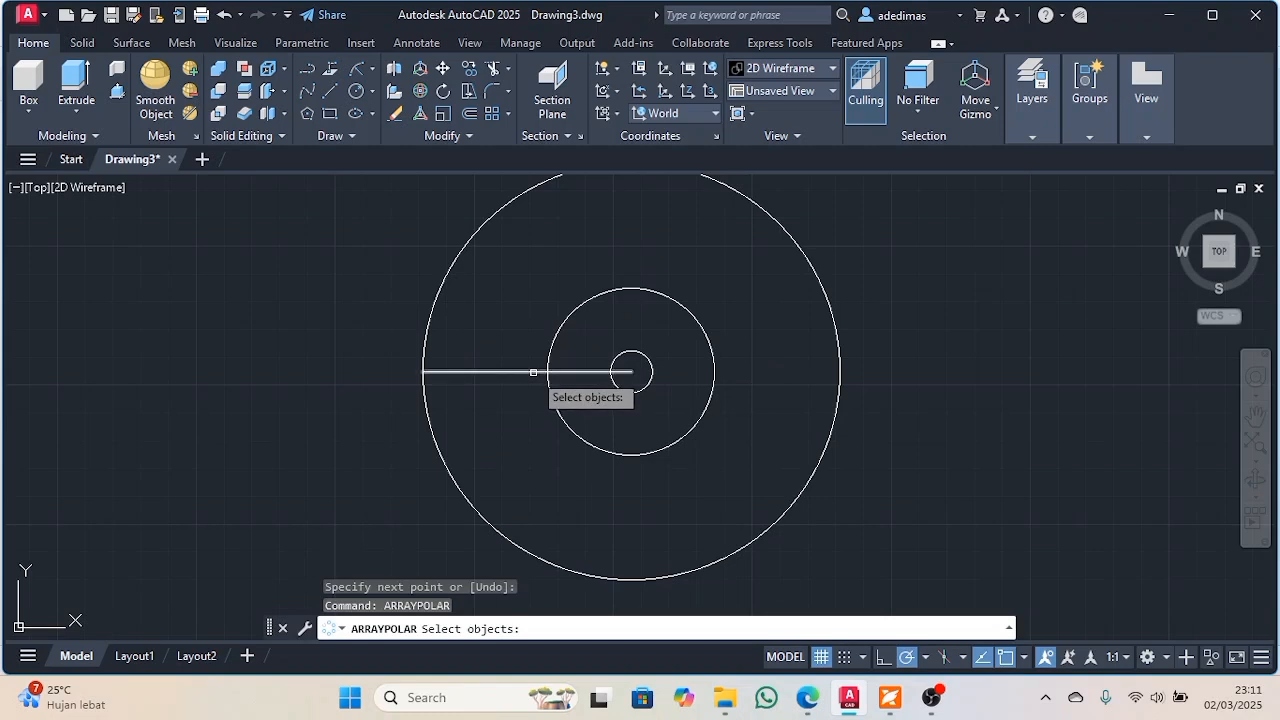
click(533, 372)
key(Return)
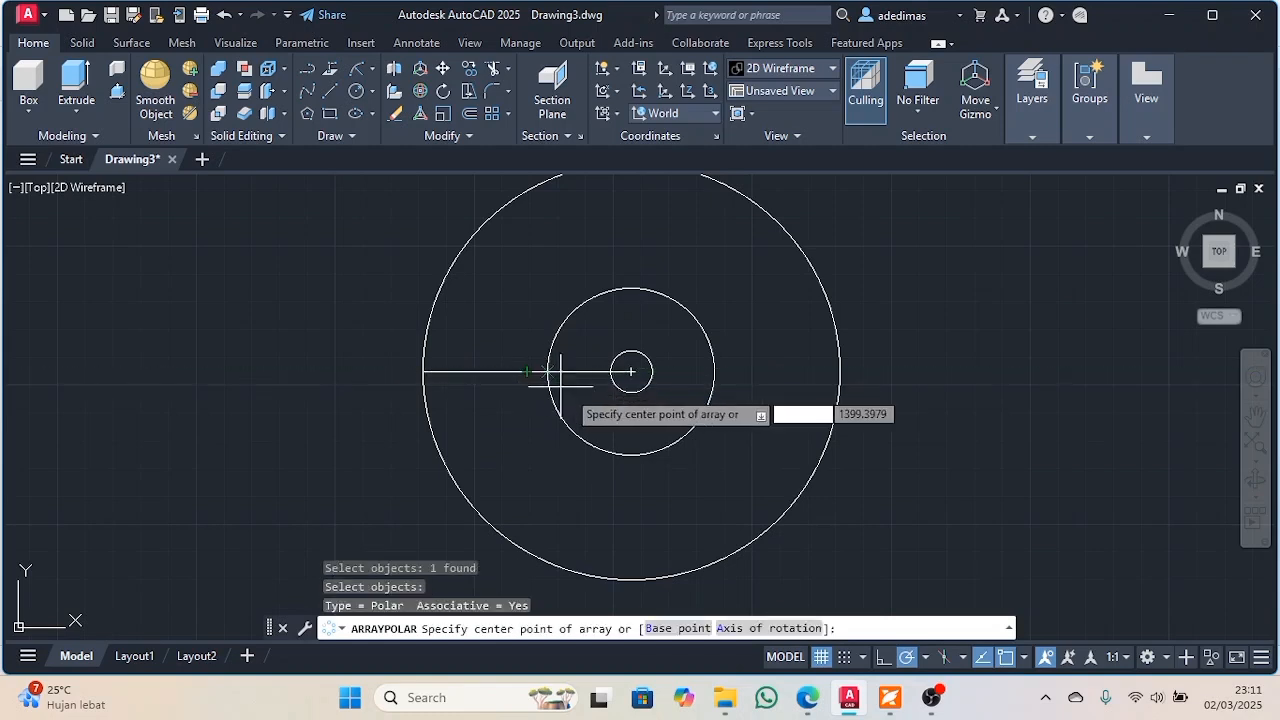
click(631, 372)
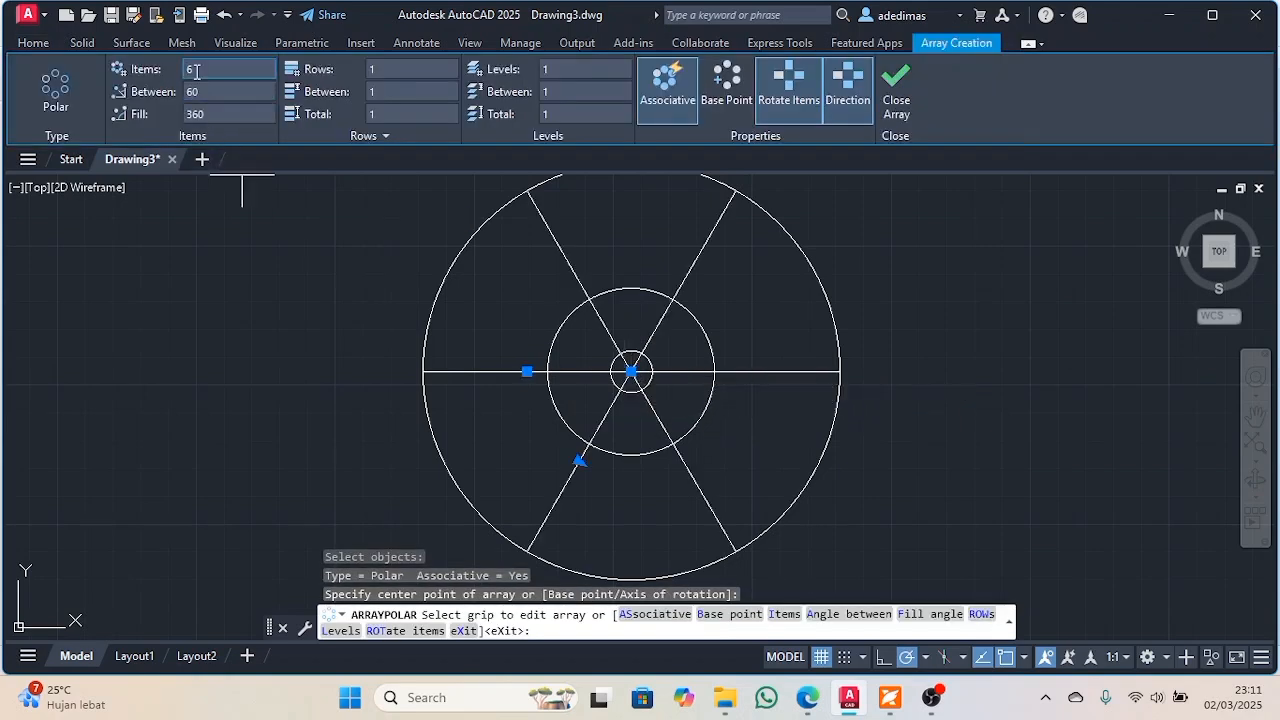
key(alt+Tab)
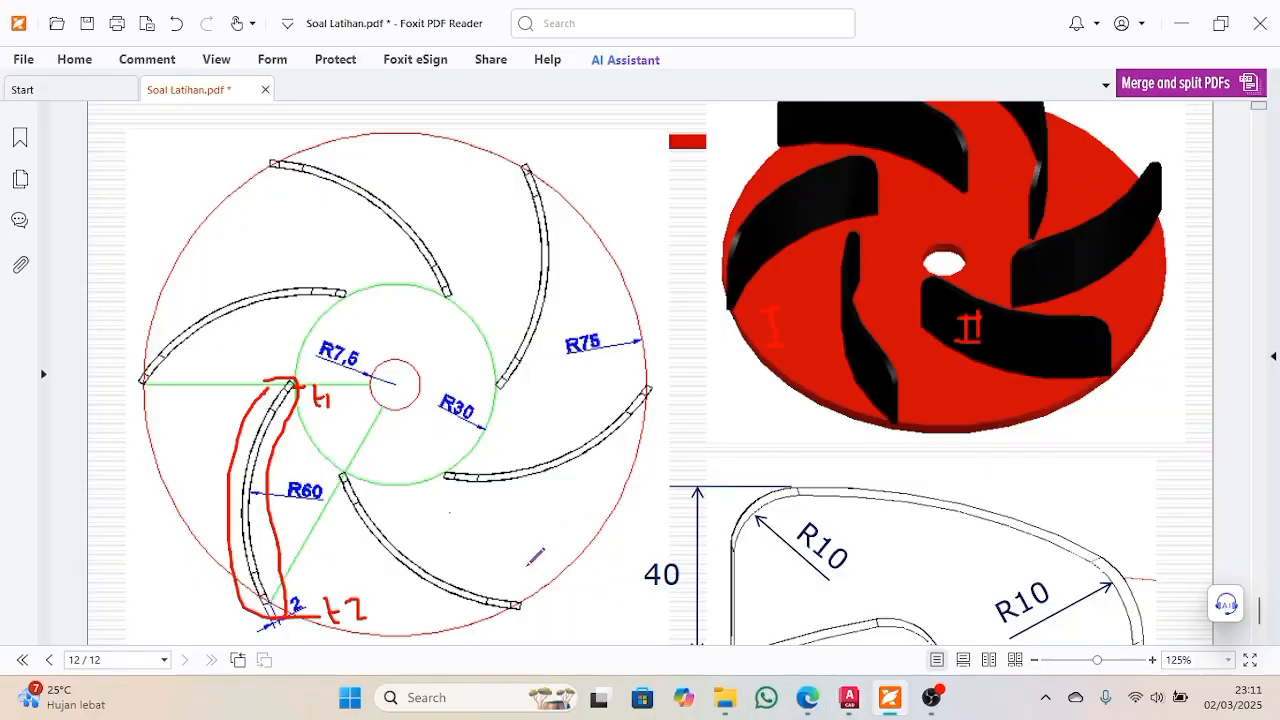
click(889, 698)
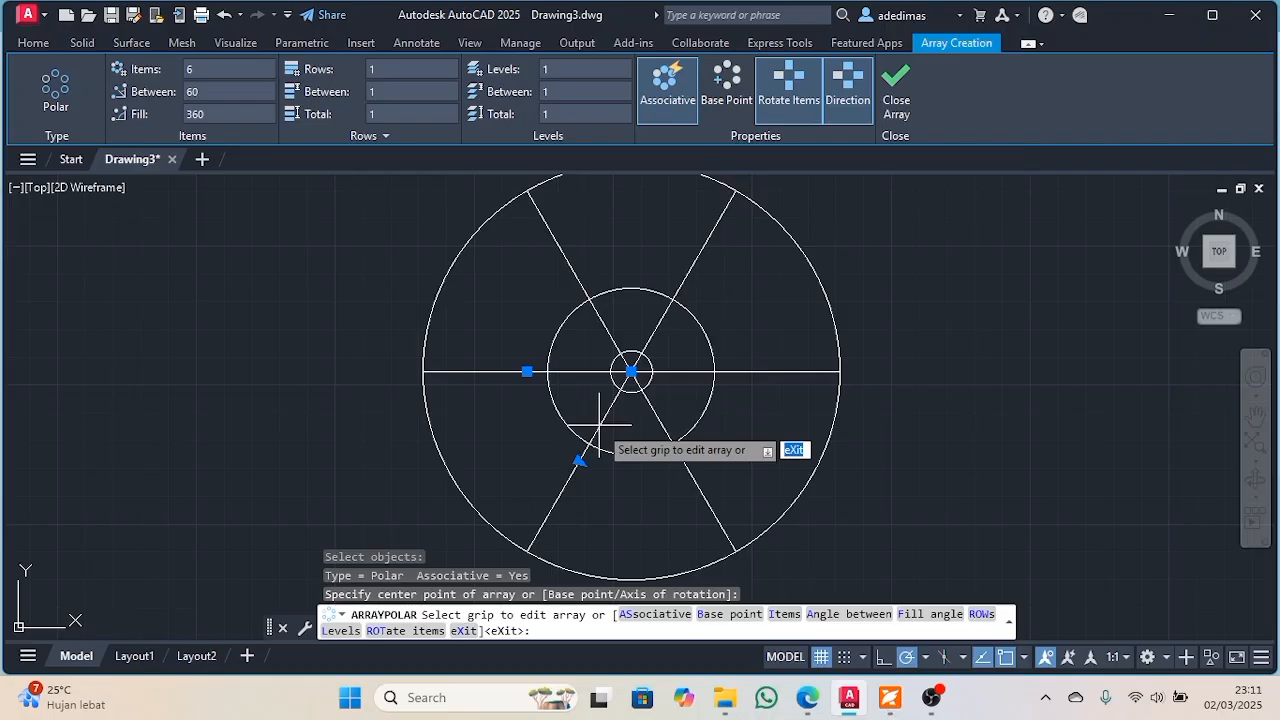
click(896, 96)
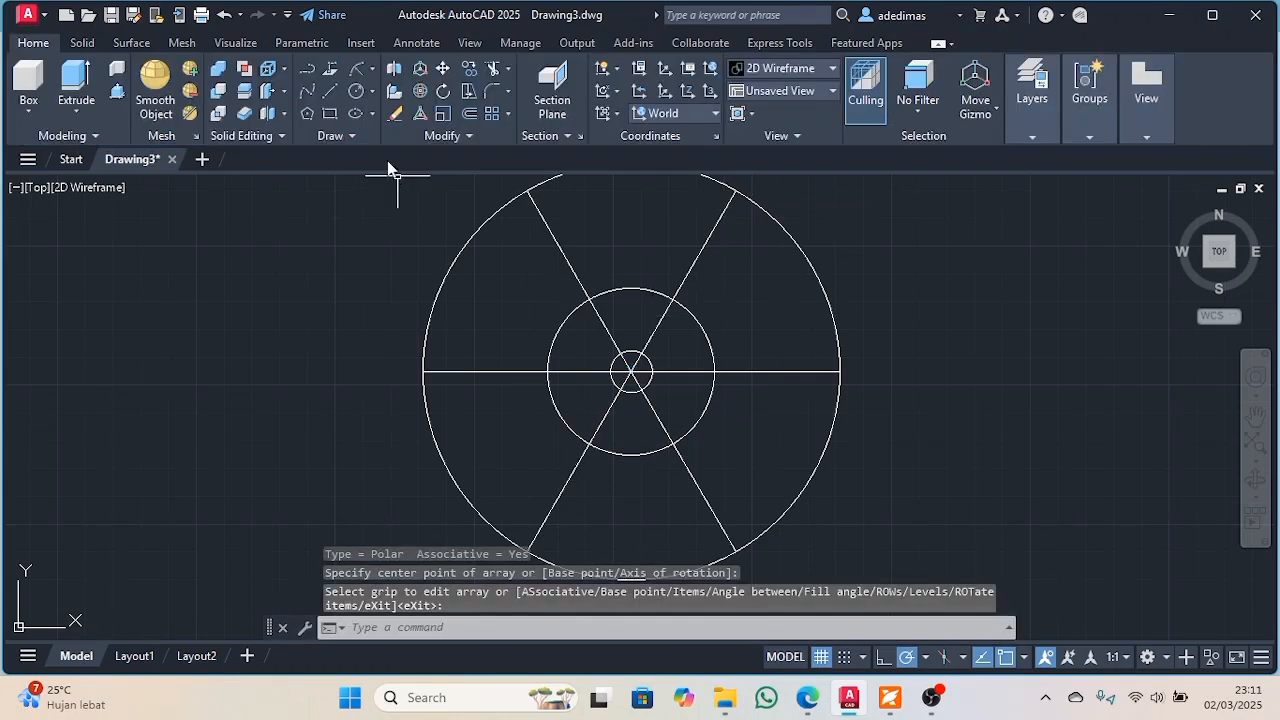
Draw a start-end-radius arc of radius 60 from the middle circle's left quadrant to the lower-left guide line's end on the outer circle
click(373, 67)
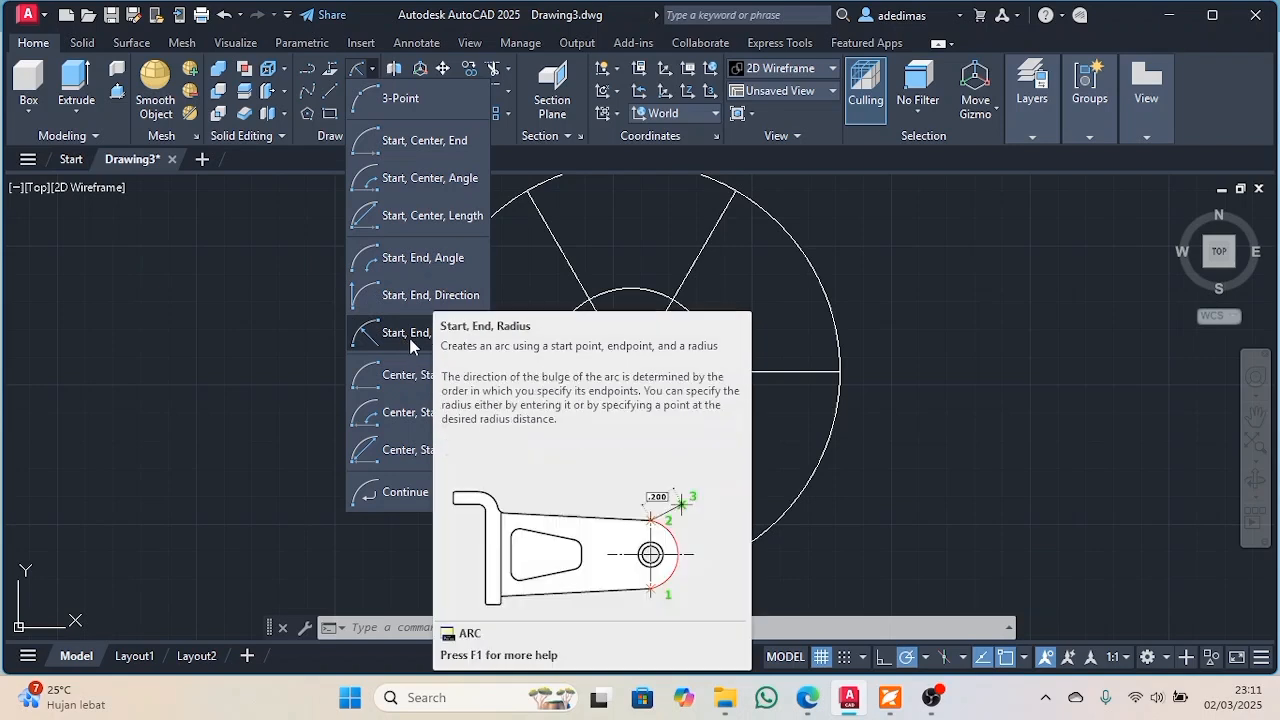
click(403, 336)
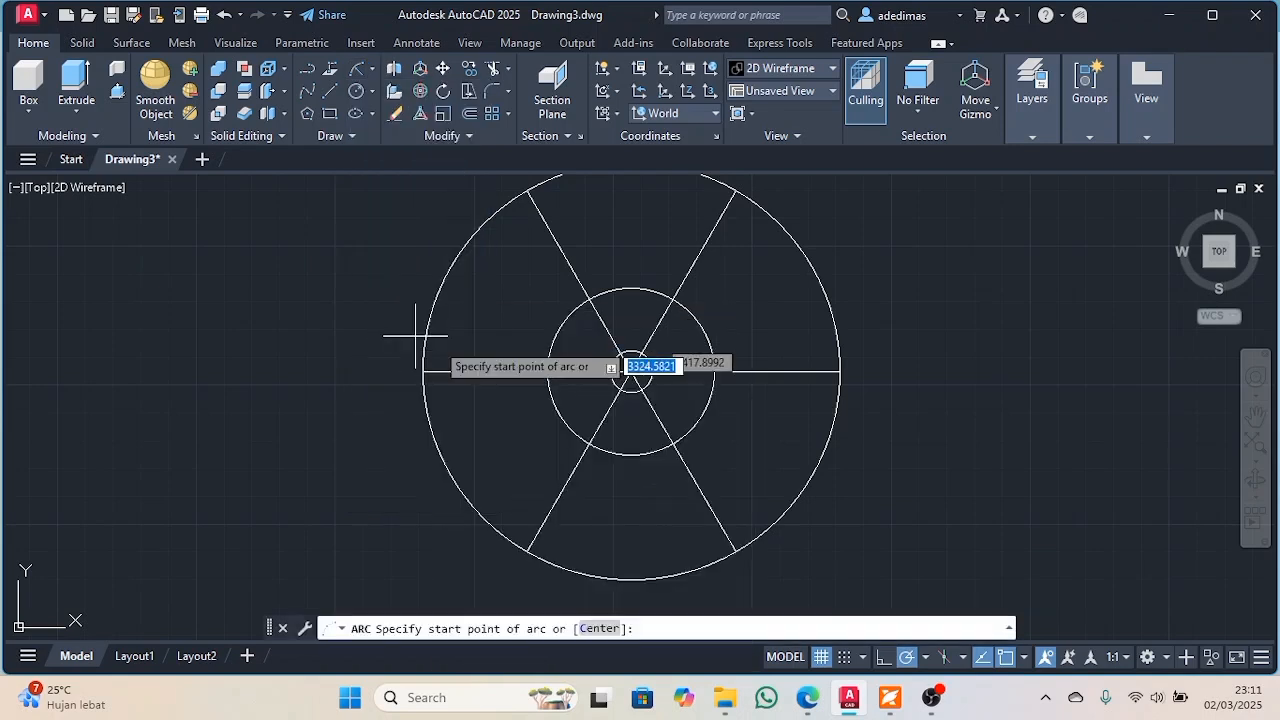
scroll(607, 396, up, 2)
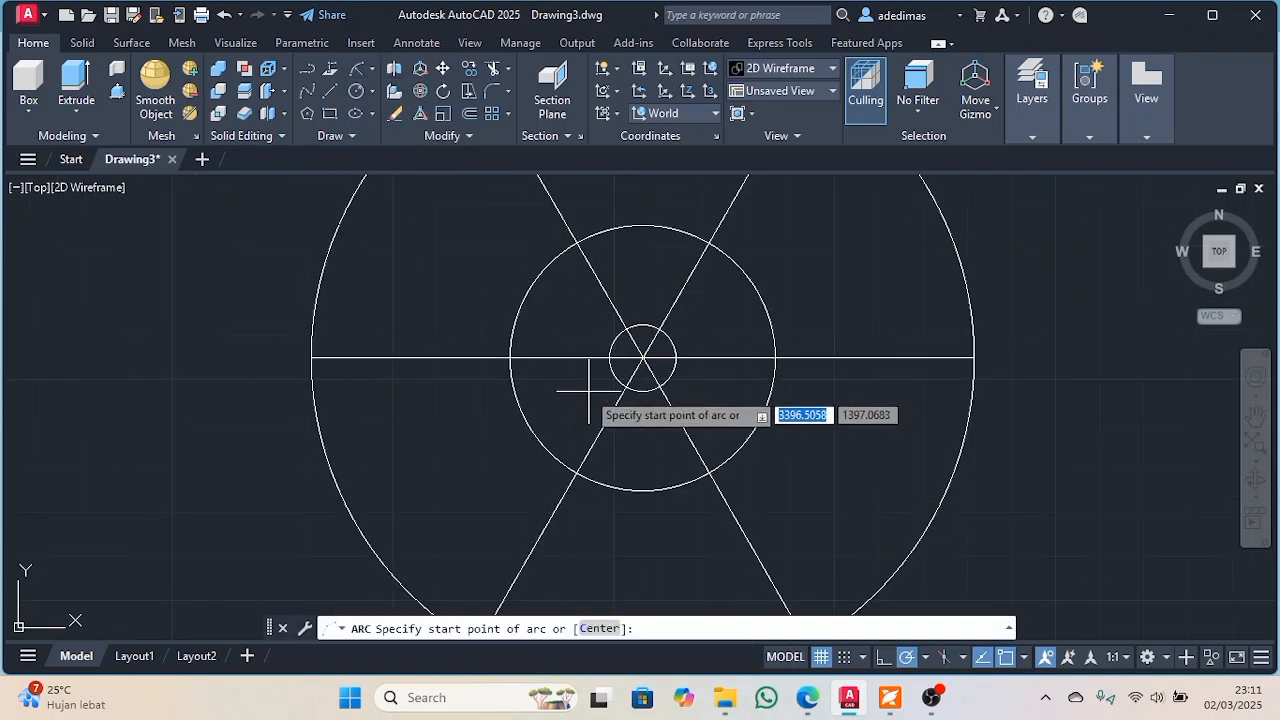
click(510, 357)
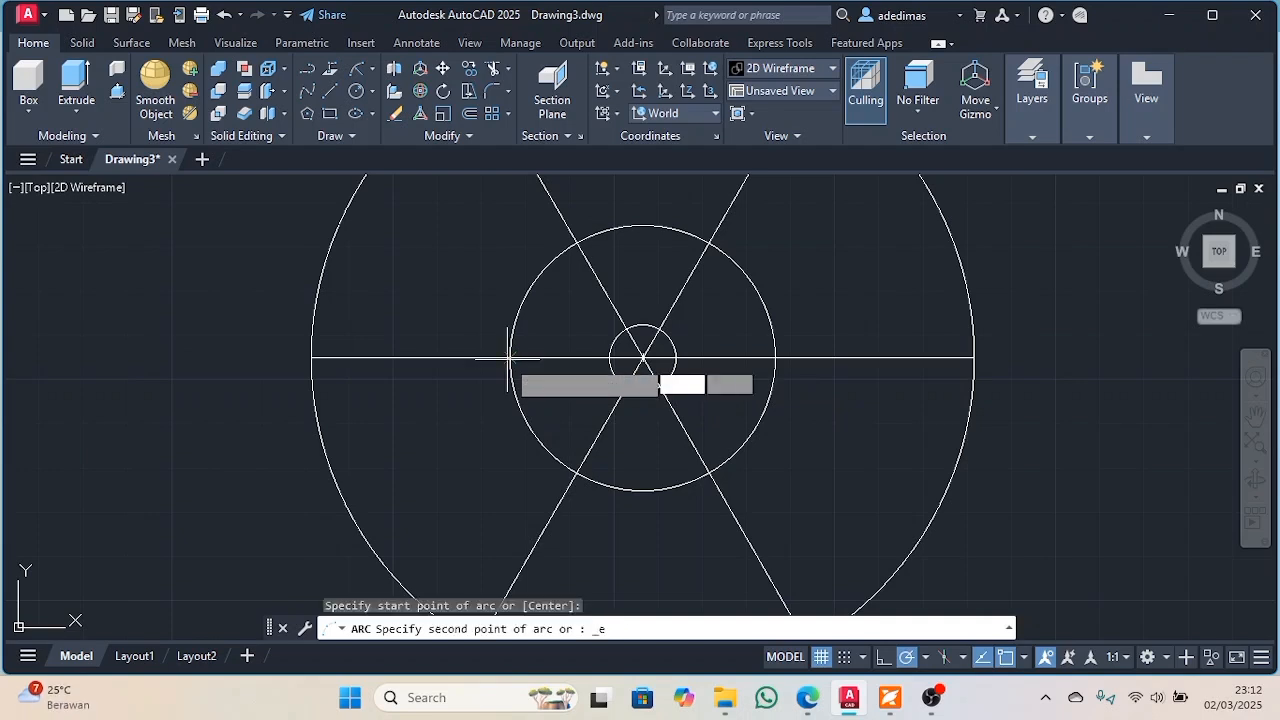
scroll(493, 307, down, 4)
scroll(489, 435, up, 3)
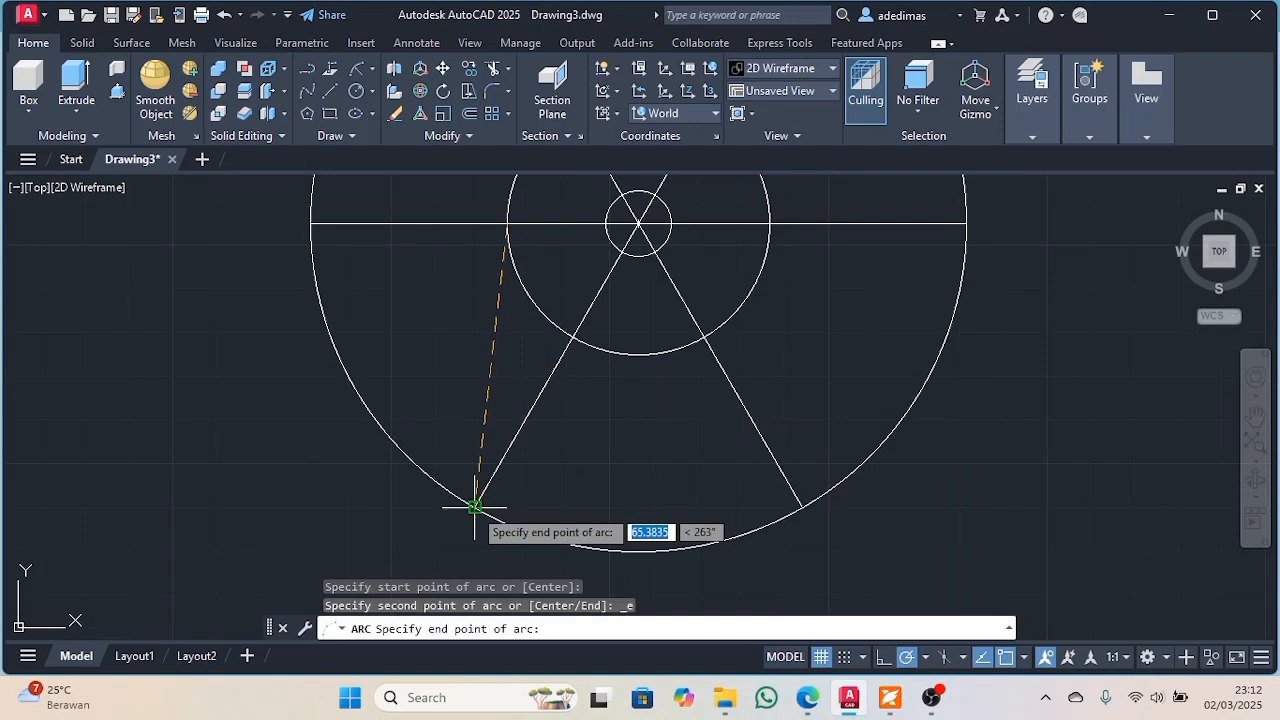
click(475, 505)
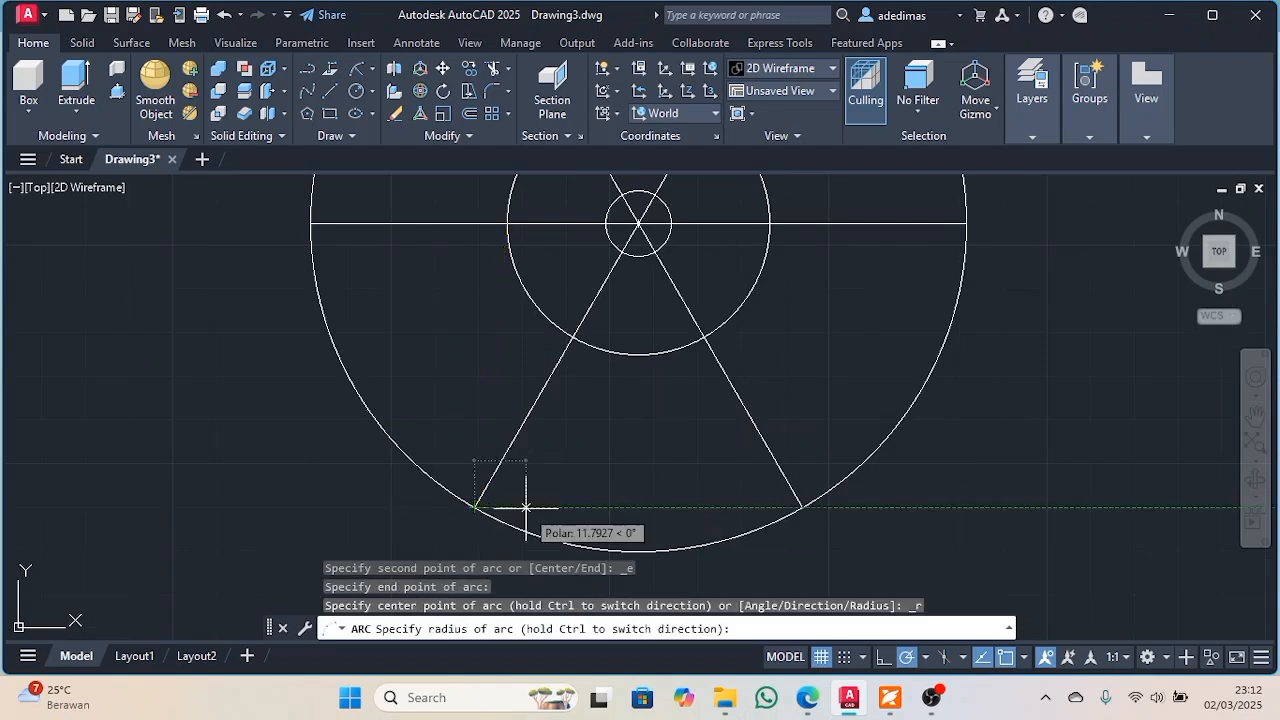
text(60)
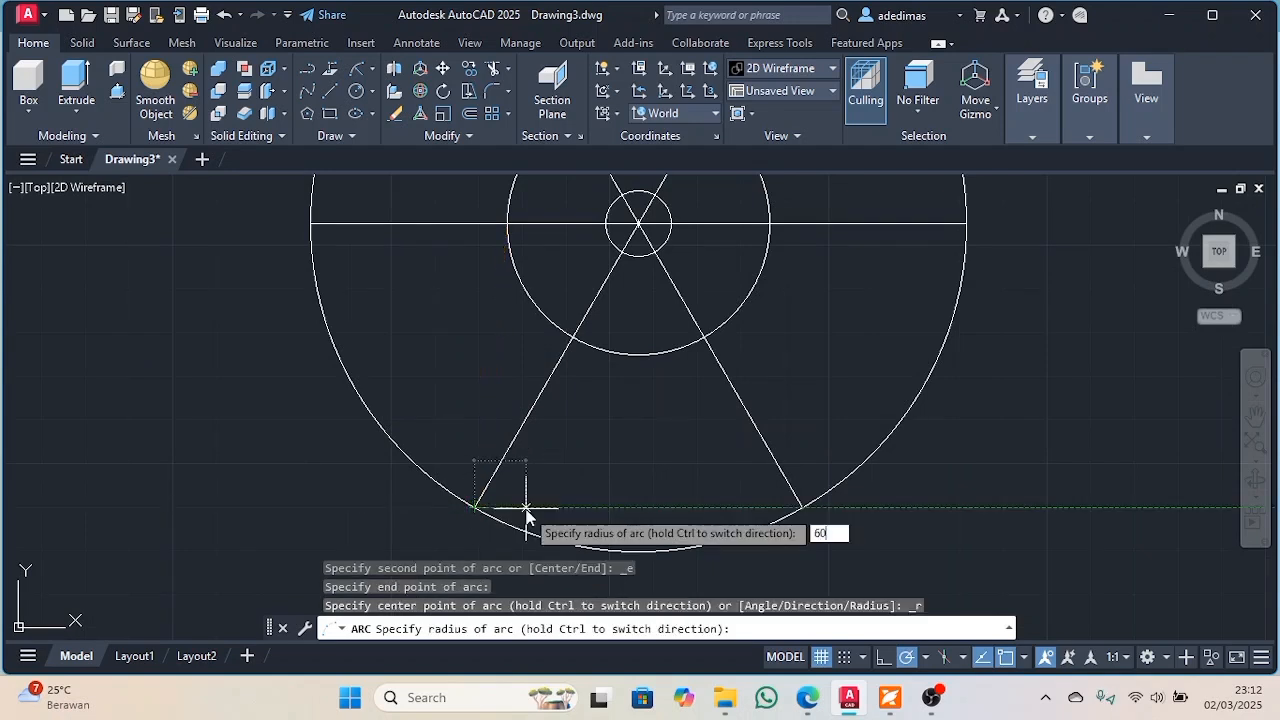
key(Return)
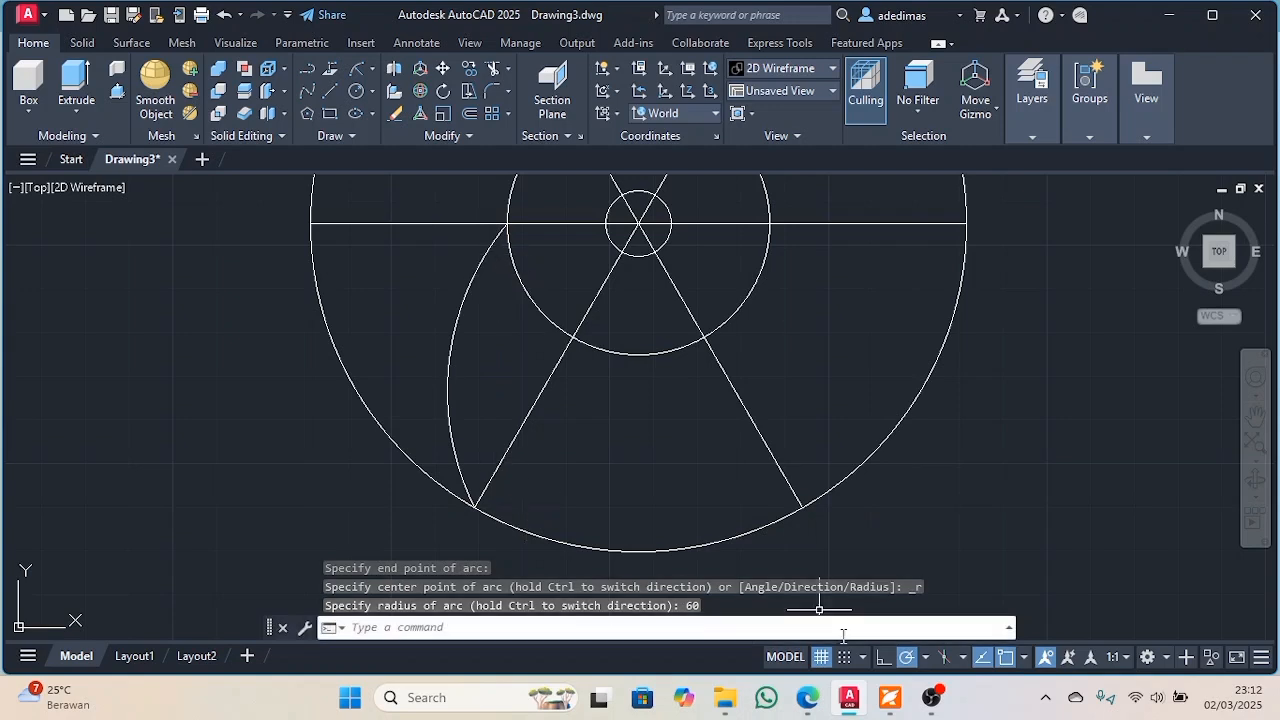
Switch to Foxit PDF Reader, examine the R60 blade and its thickness in the Exercise 7 drawing, and return to AutoCAD
click(890, 697)
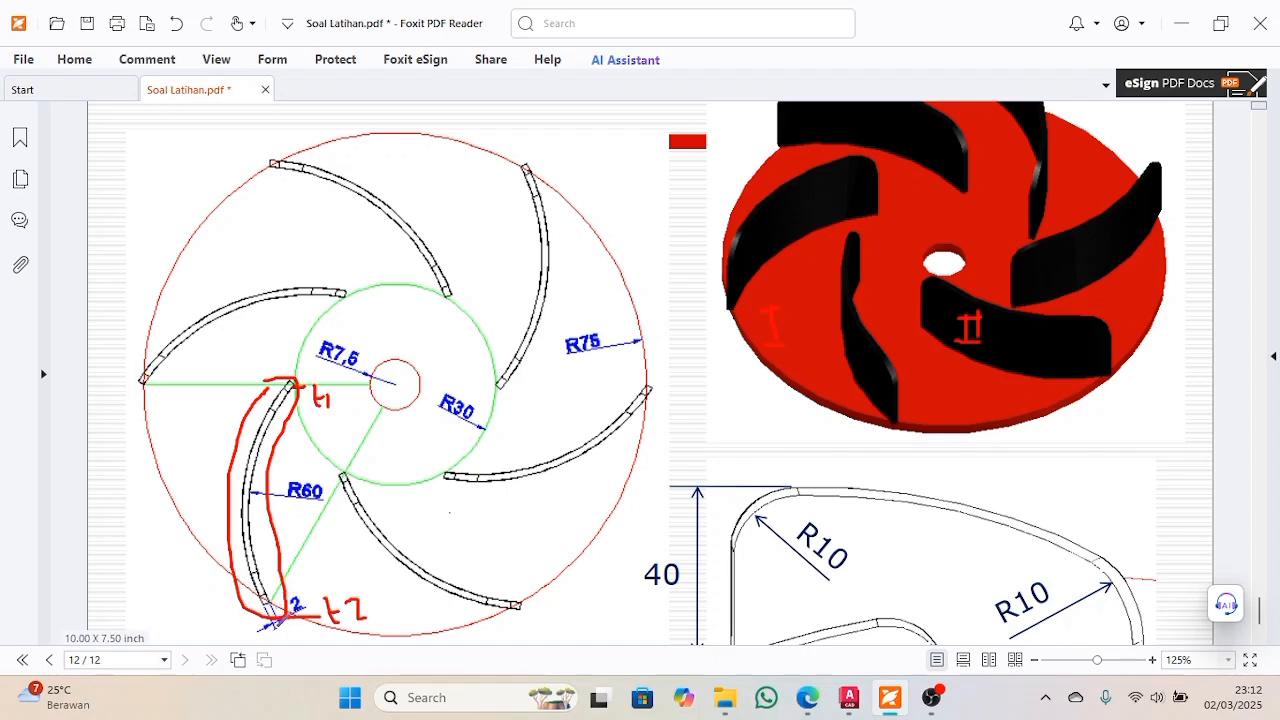
ctrl+scroll(247, 607, up, 1)
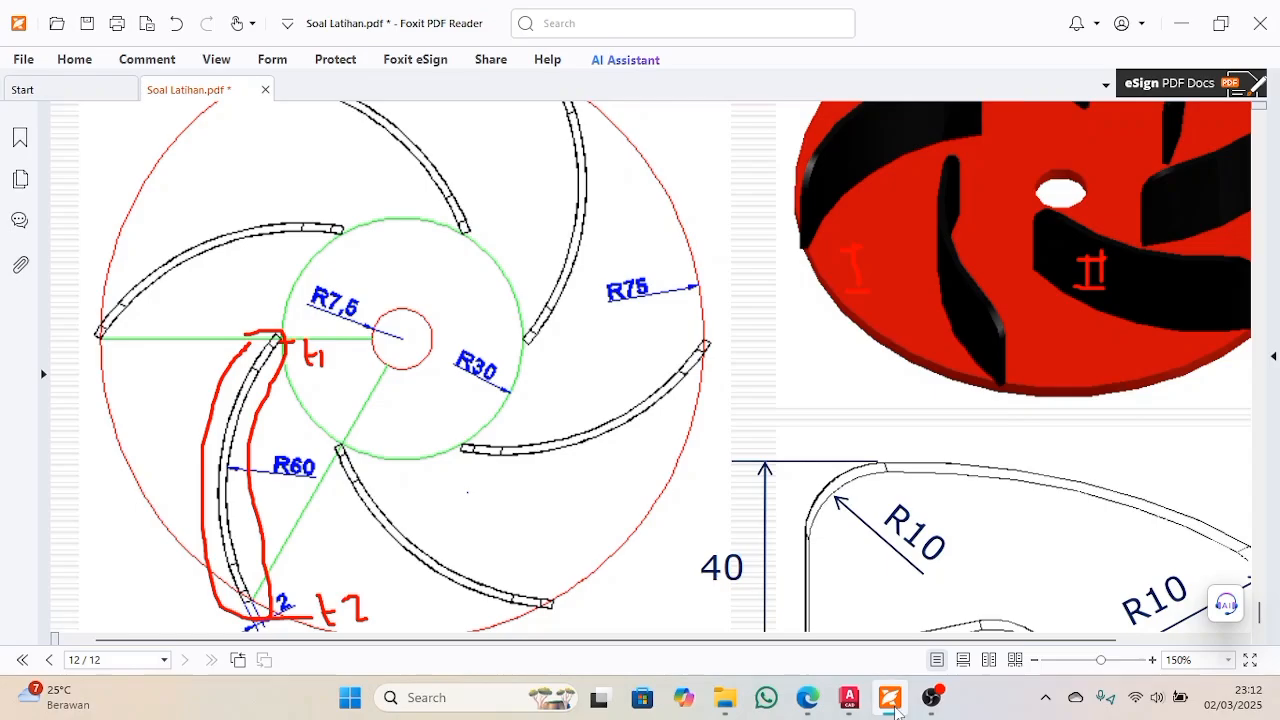
click(893, 705)
Draw a short line about 1.4 long at 150° up and left from the blade arc's upper end
scroll(478, 203, up, 4)
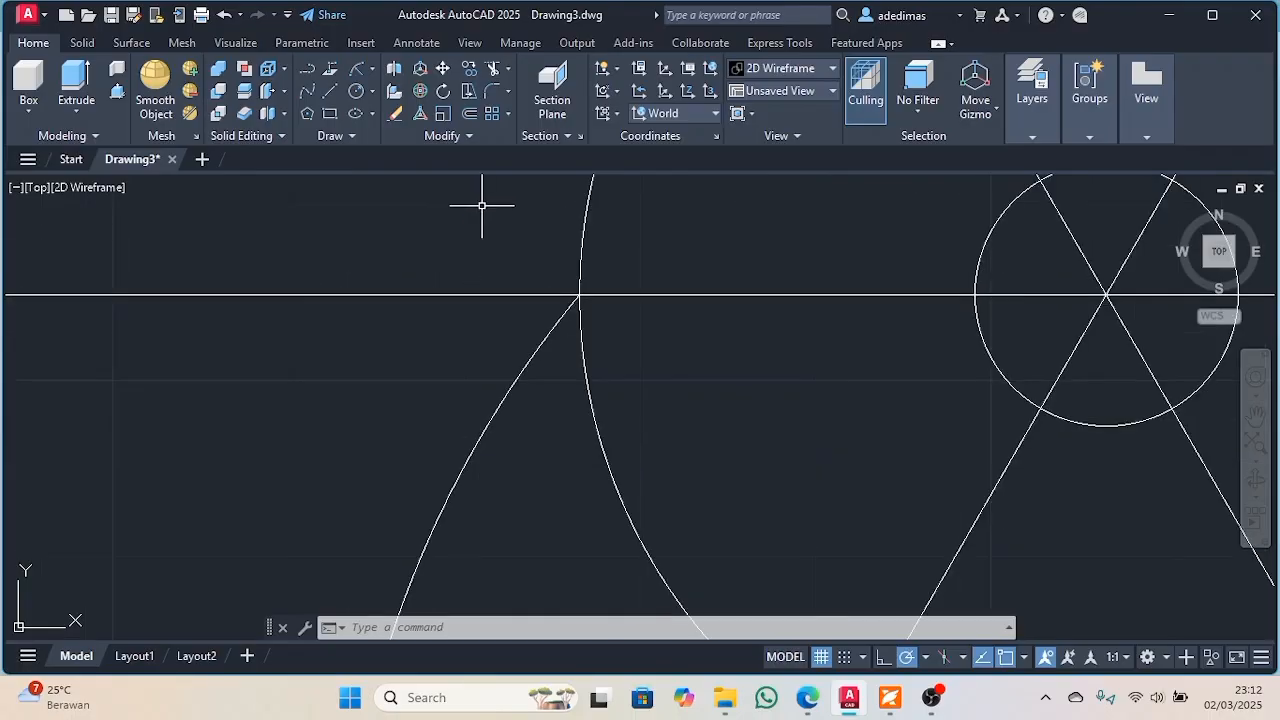
scroll(538, 245, up, 2)
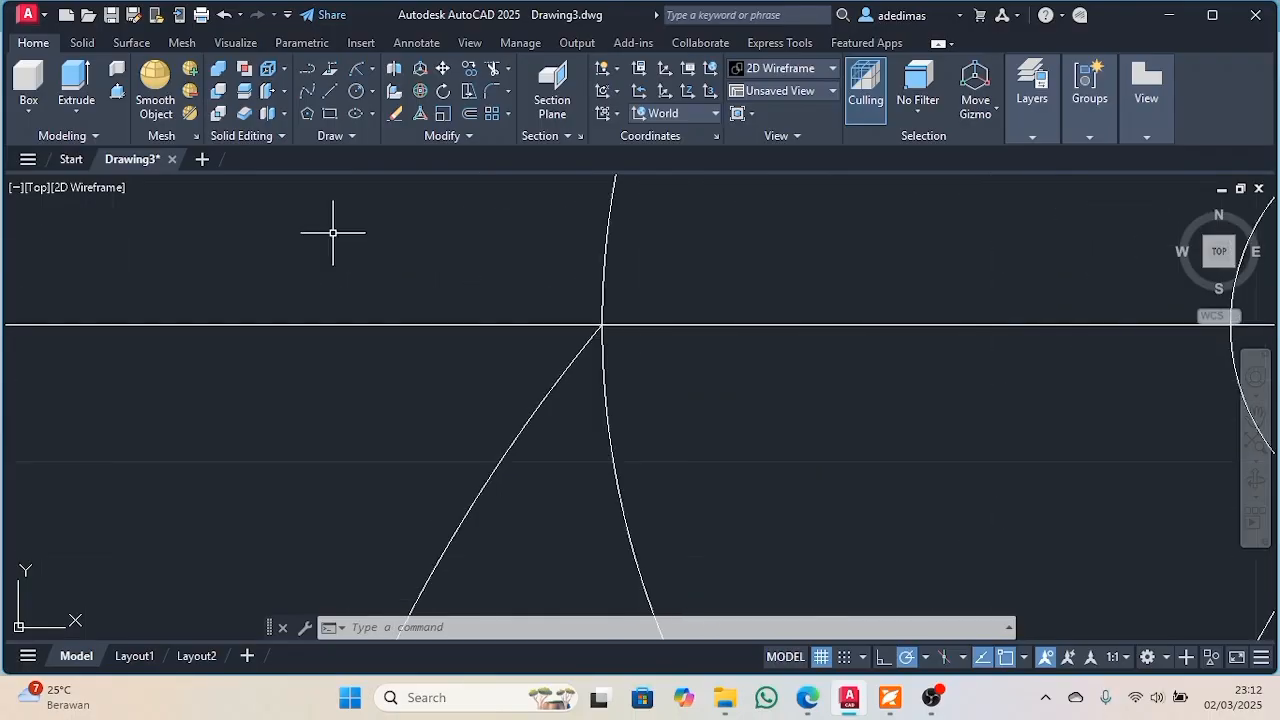
click(327, 96)
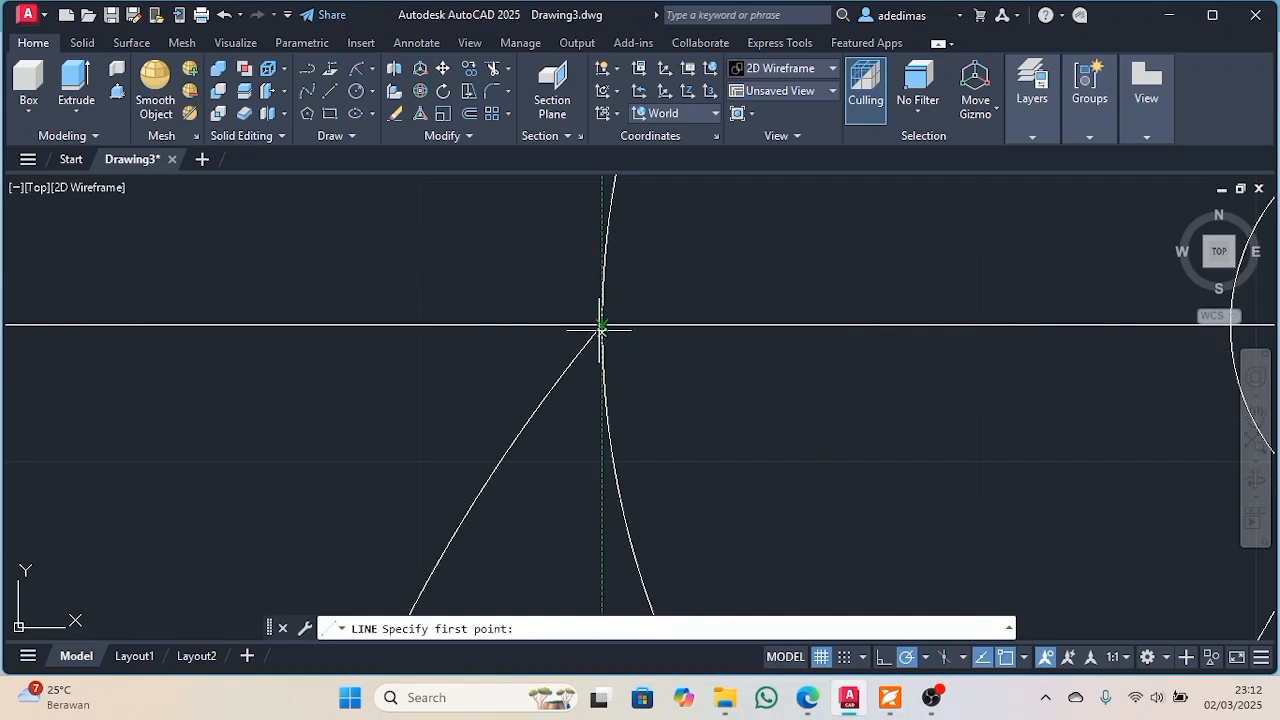
click(601, 325)
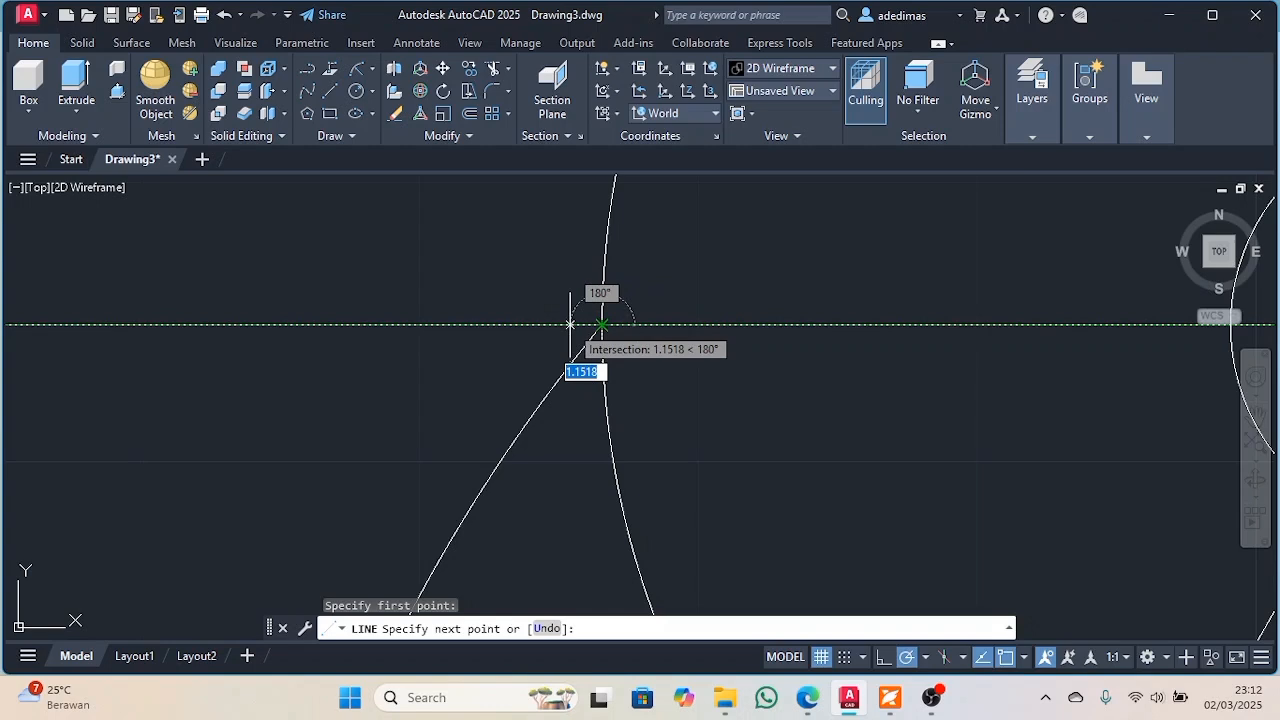
click(601, 325)
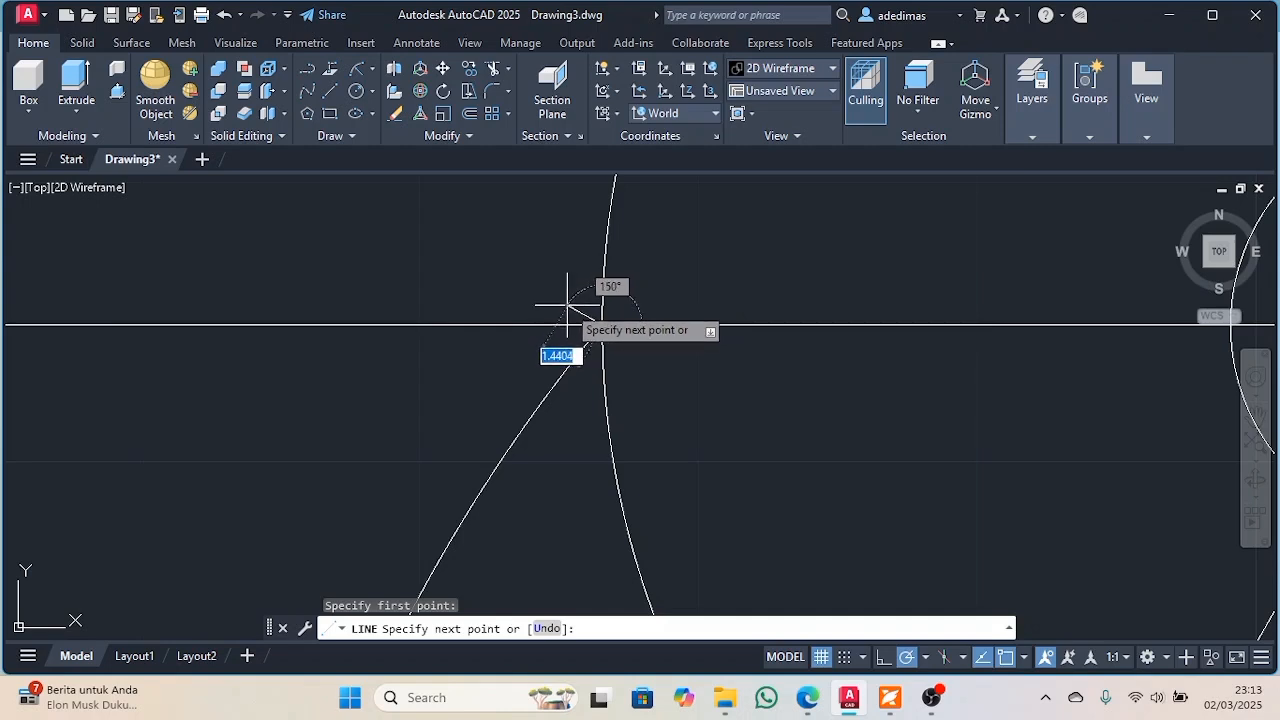
click(567, 303)
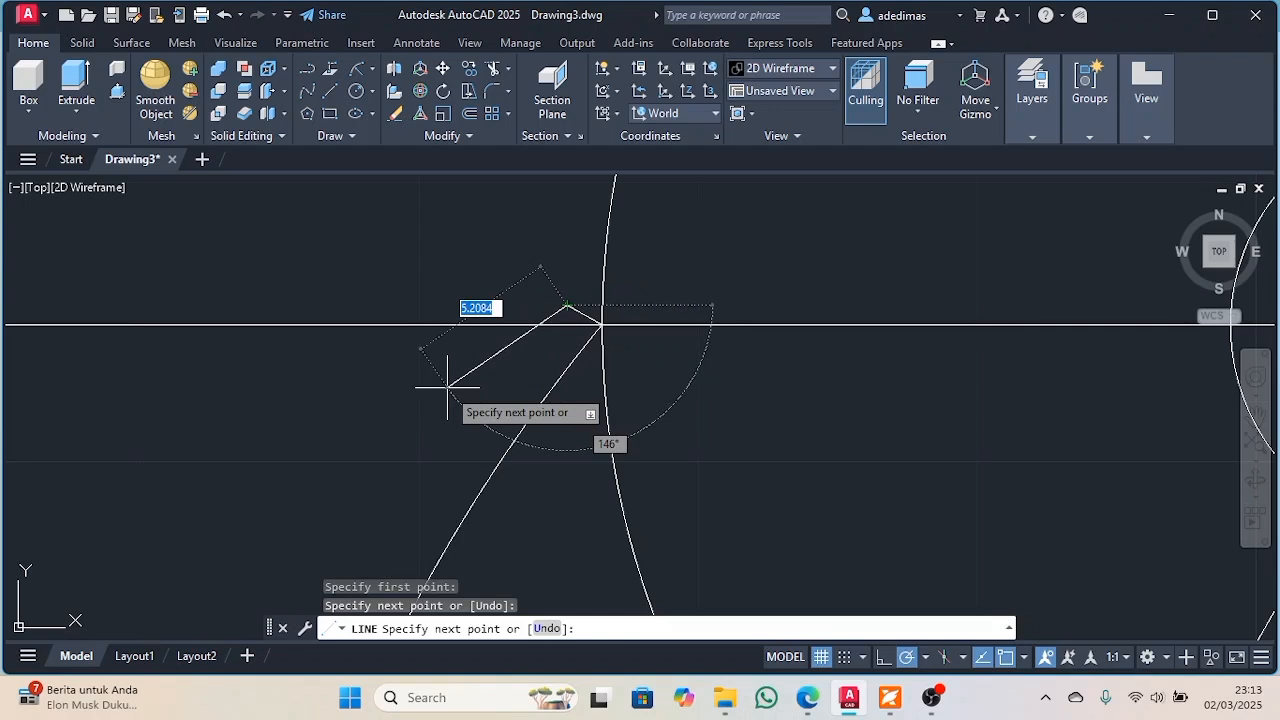
key(Escape)
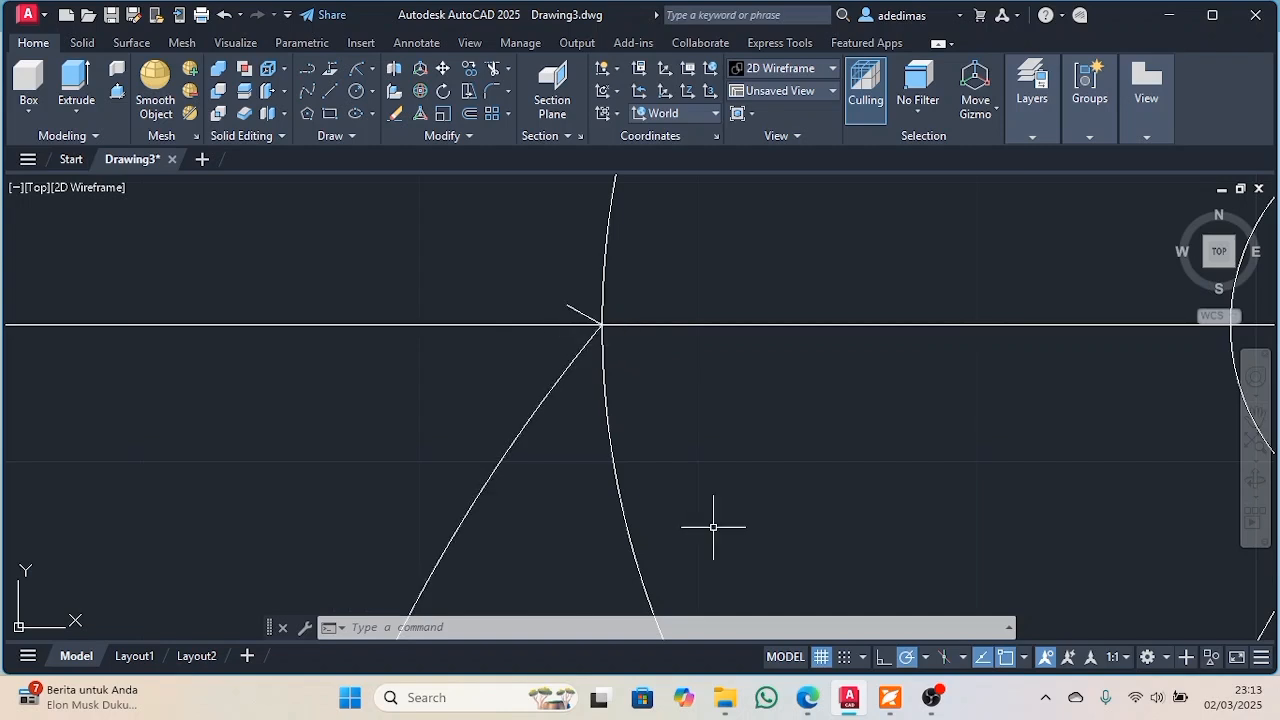
click(578, 311)
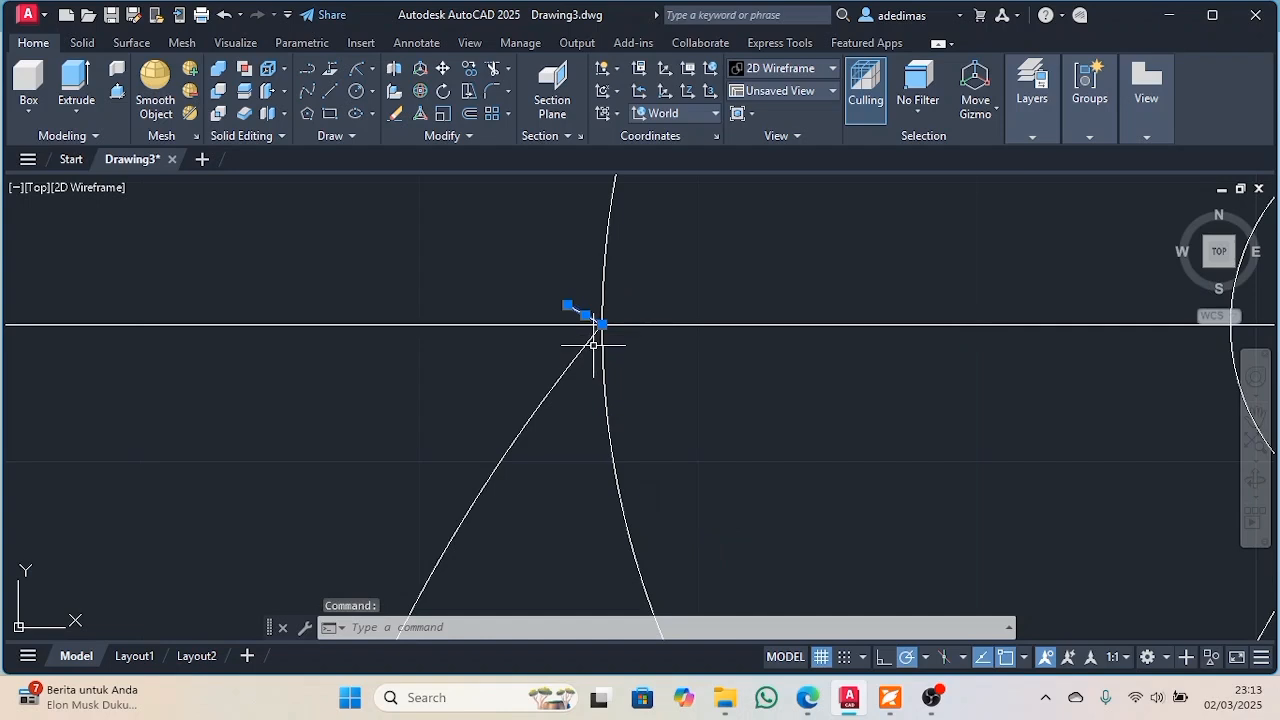
key(Escape)
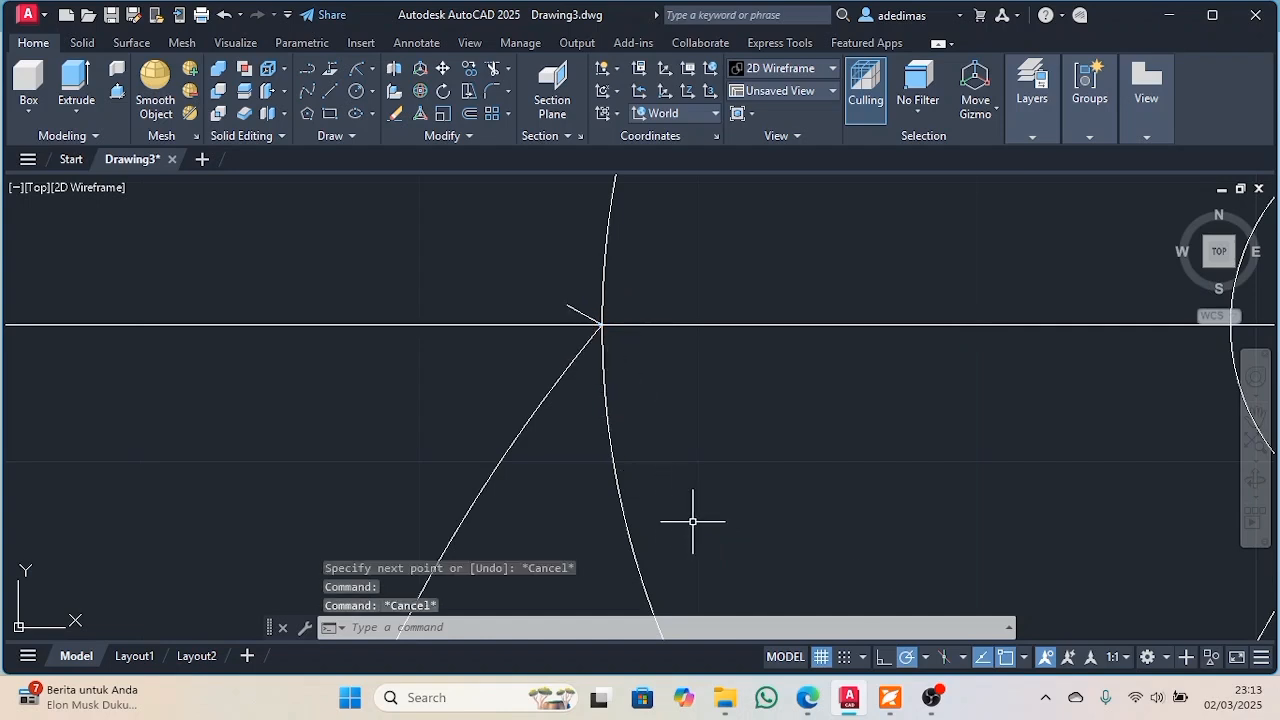
Switch to Foxit PDF Reader, examine the blade end at t1 up close, and return to AutoCAD
click(889, 697)
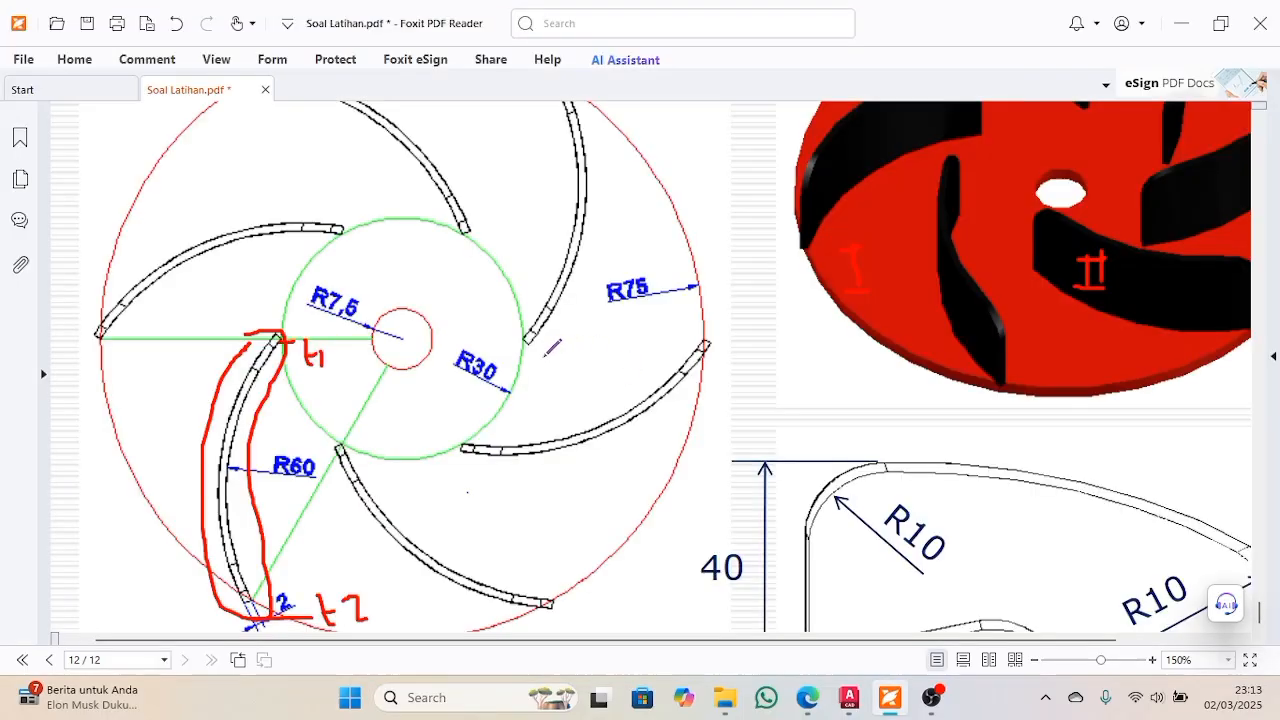
ctrl+scroll(255, 350, up, 3)
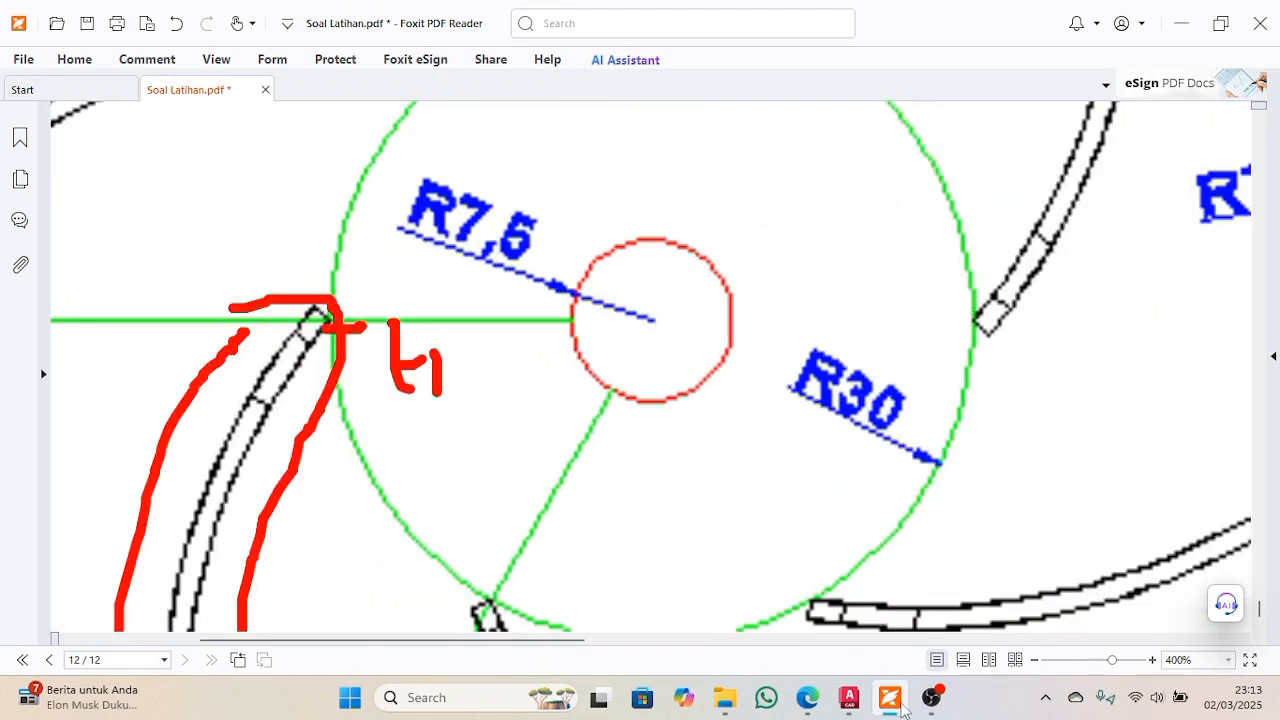
click(889, 697)
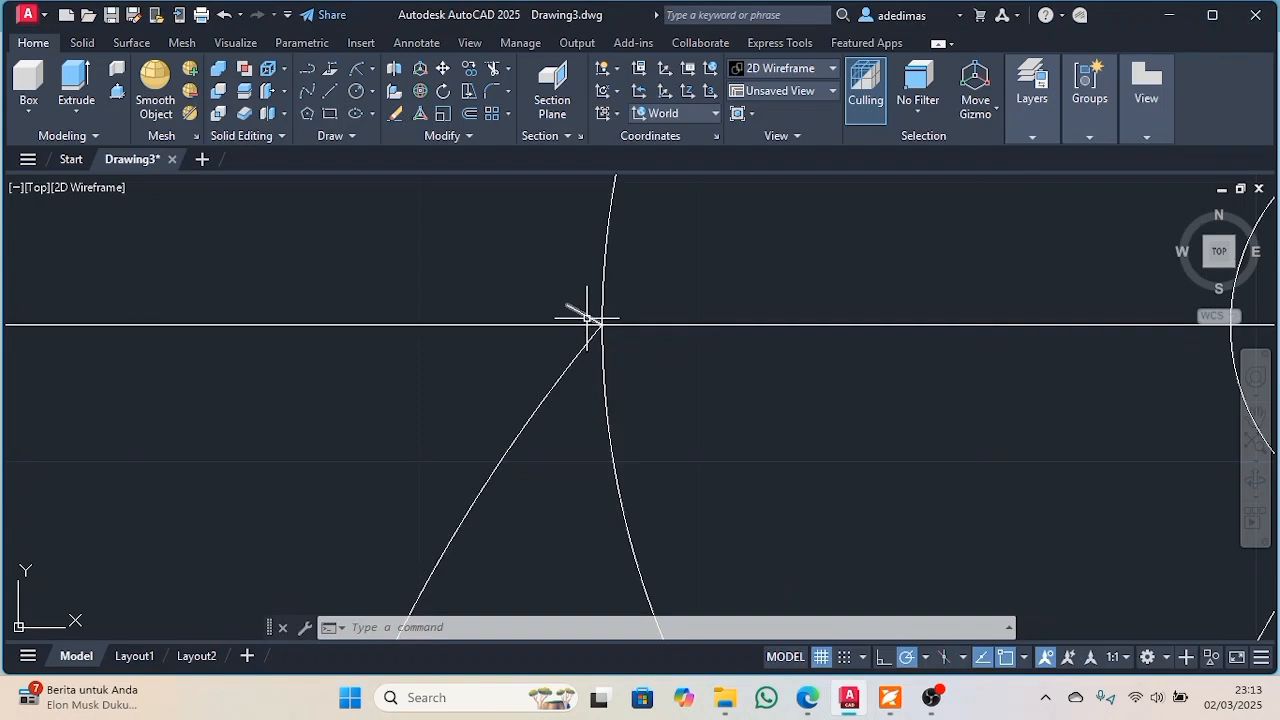
Erase the short line at the blade arc's upper end
click(585, 315)
key(Delete)
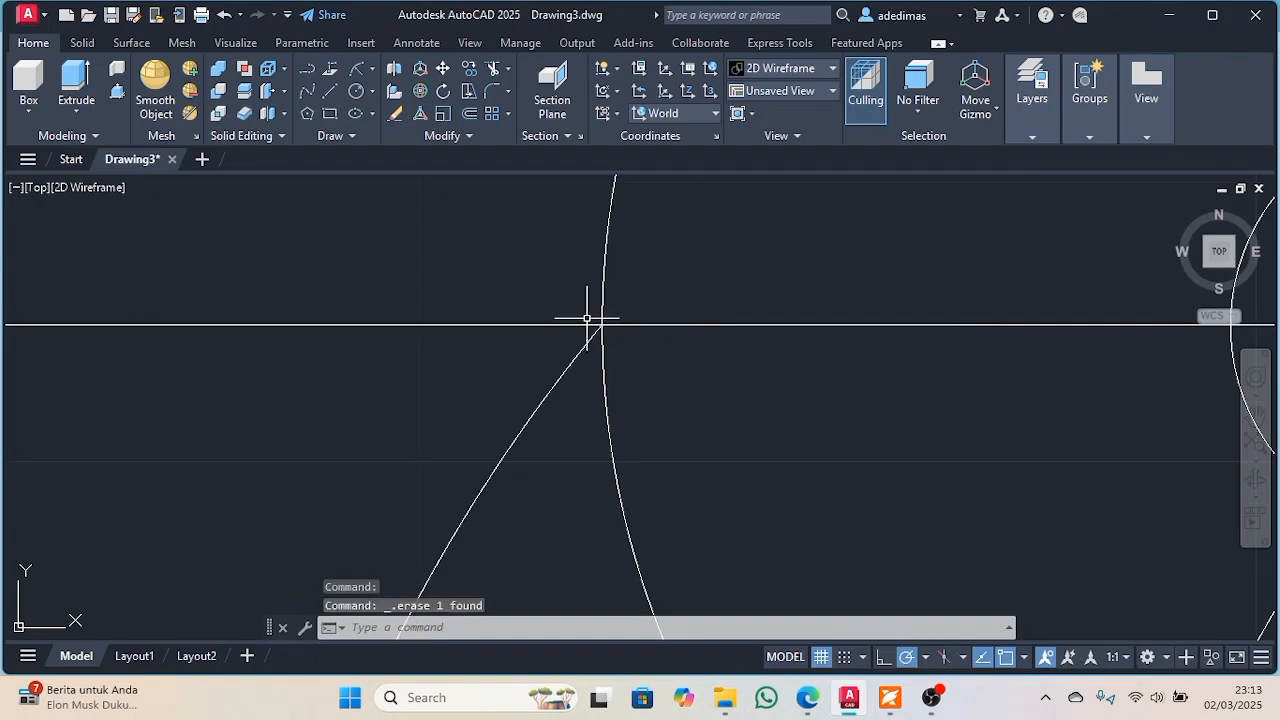
Draw a 2-long line at about 135° from the blade arc's upper end on the middle circle for the blade thickness
click(330, 90)
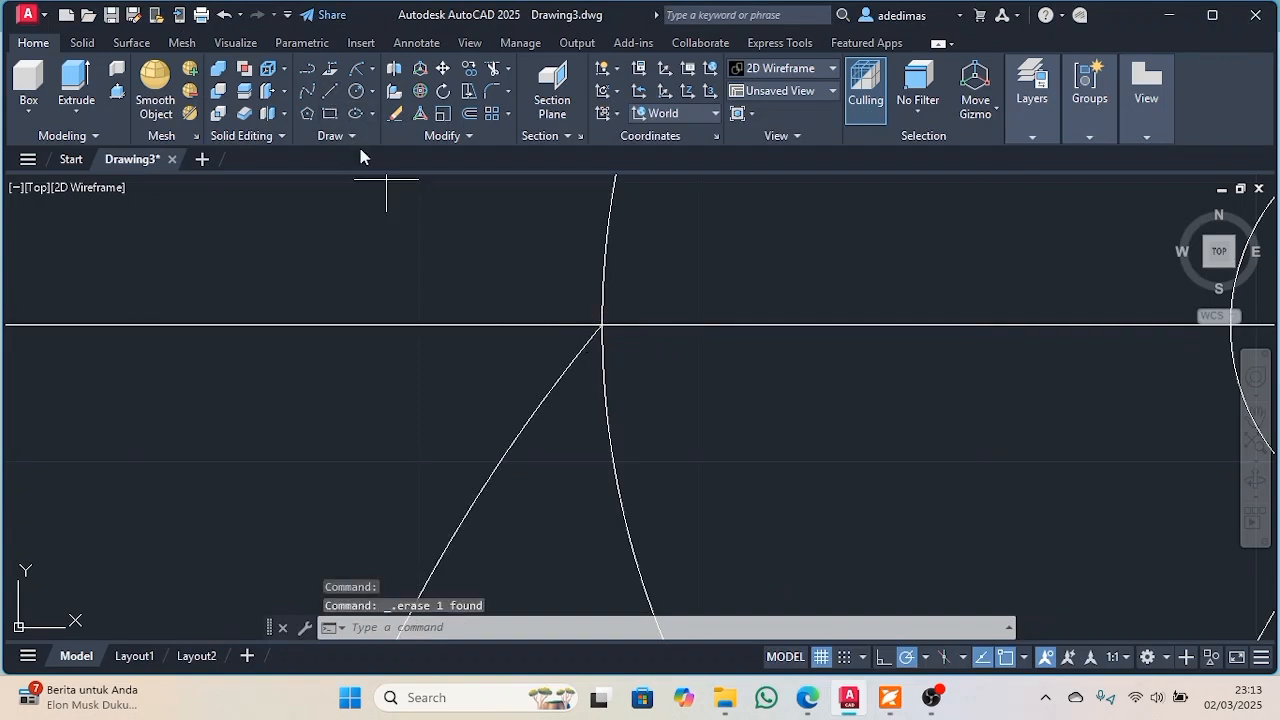
click(601, 324)
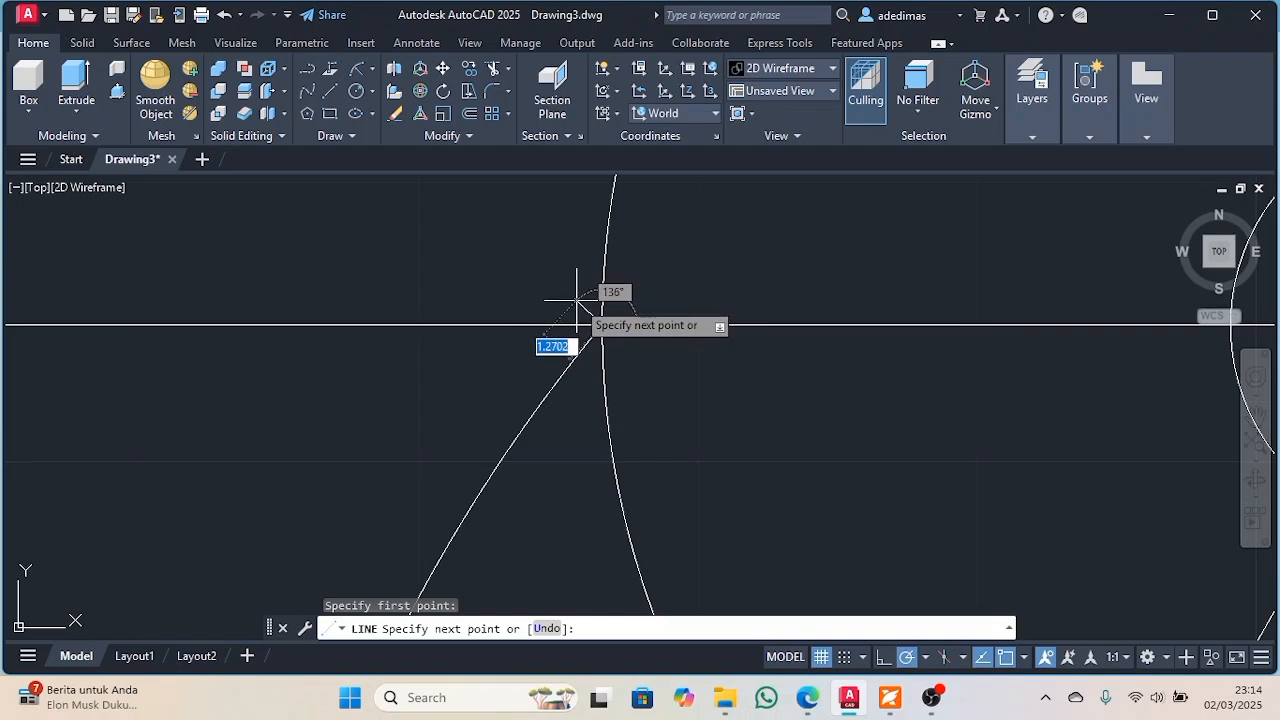
text(2)
key(Escape)
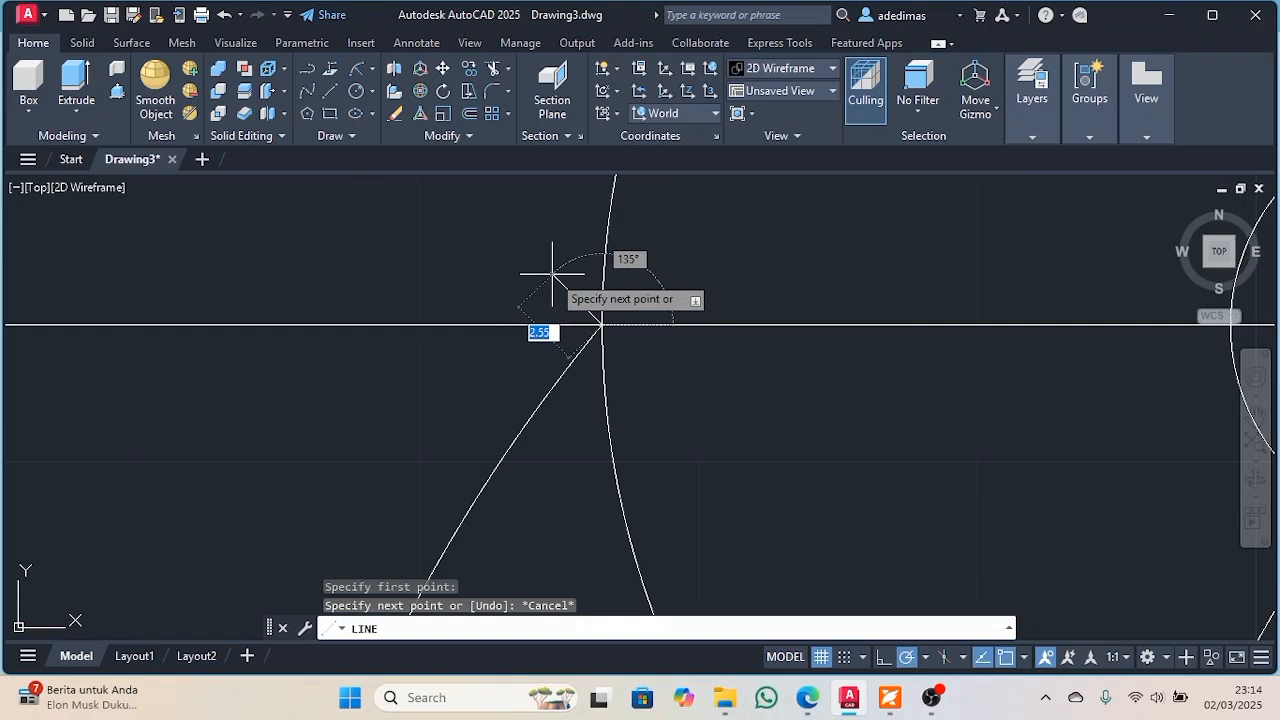
text(2)
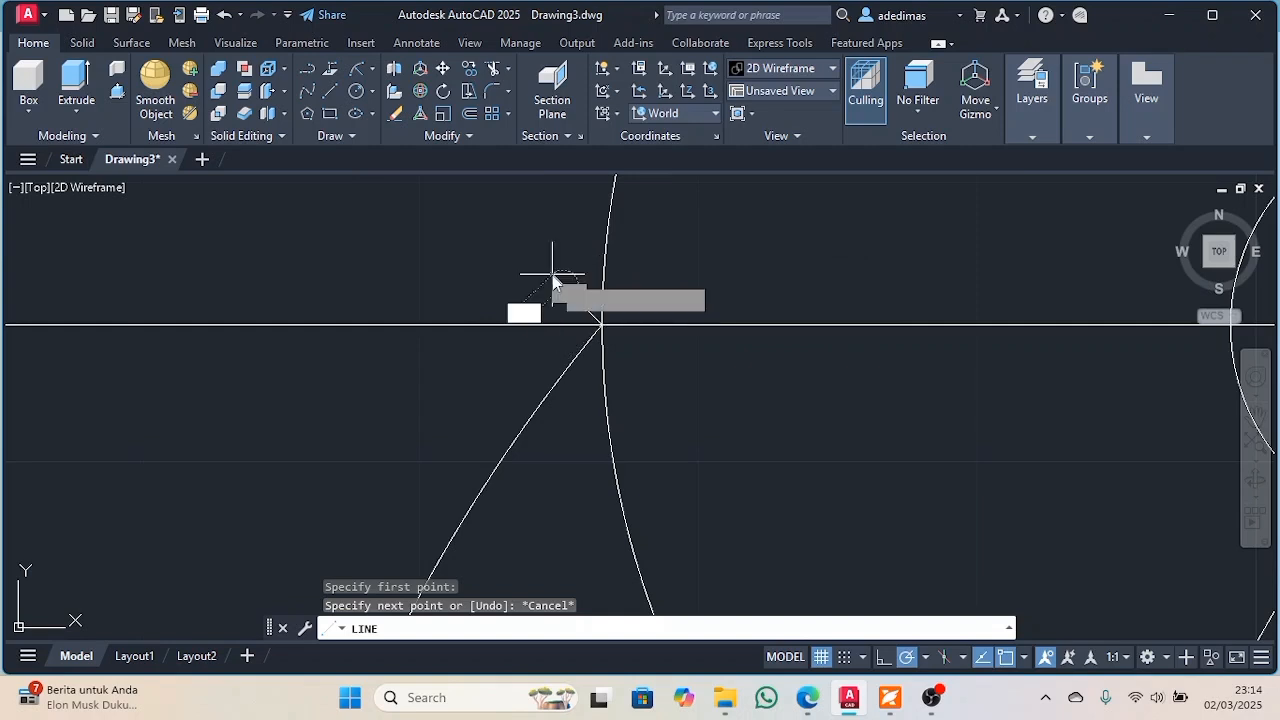
key(Return)
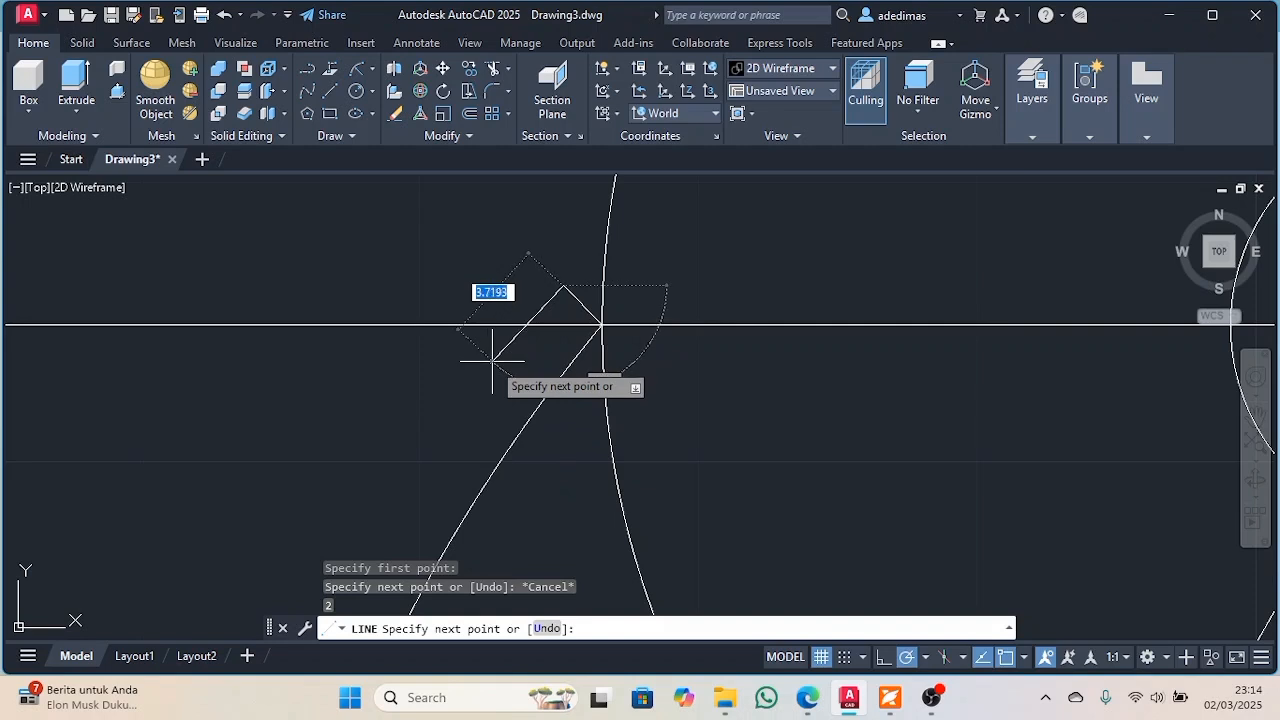
key(Escape)
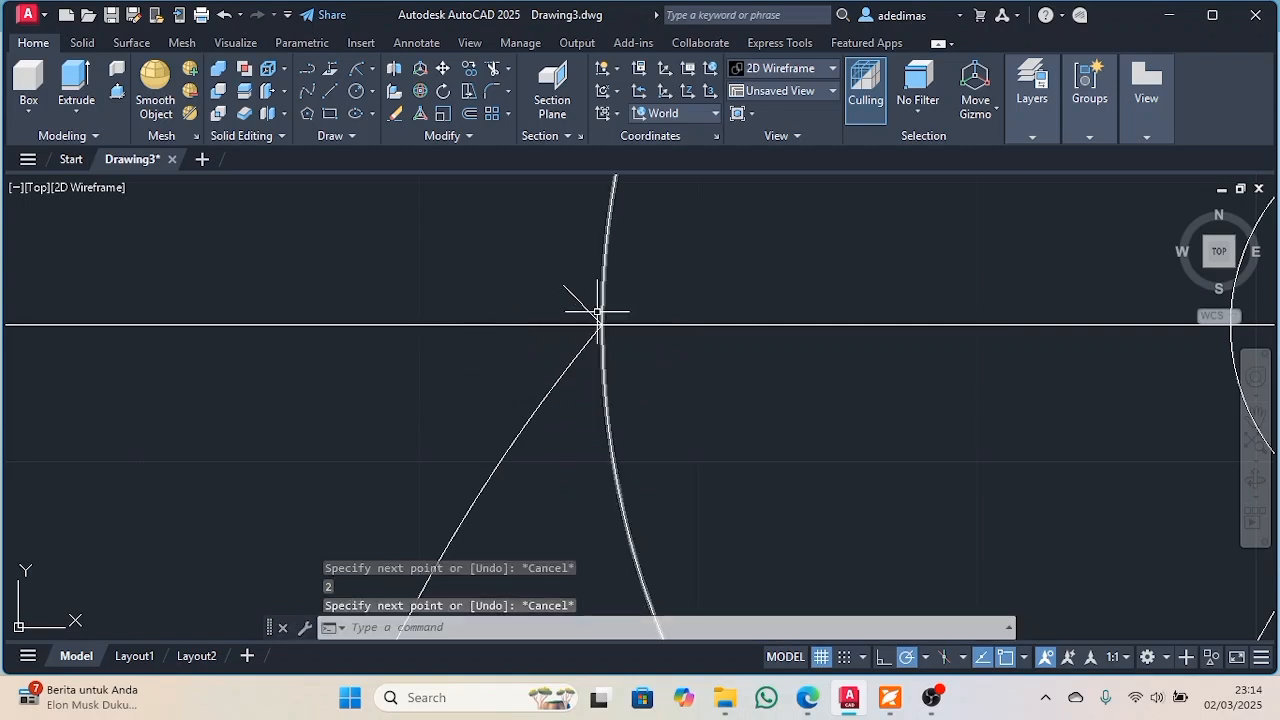
key(Escape)
scroll(548, 330, down, 5)
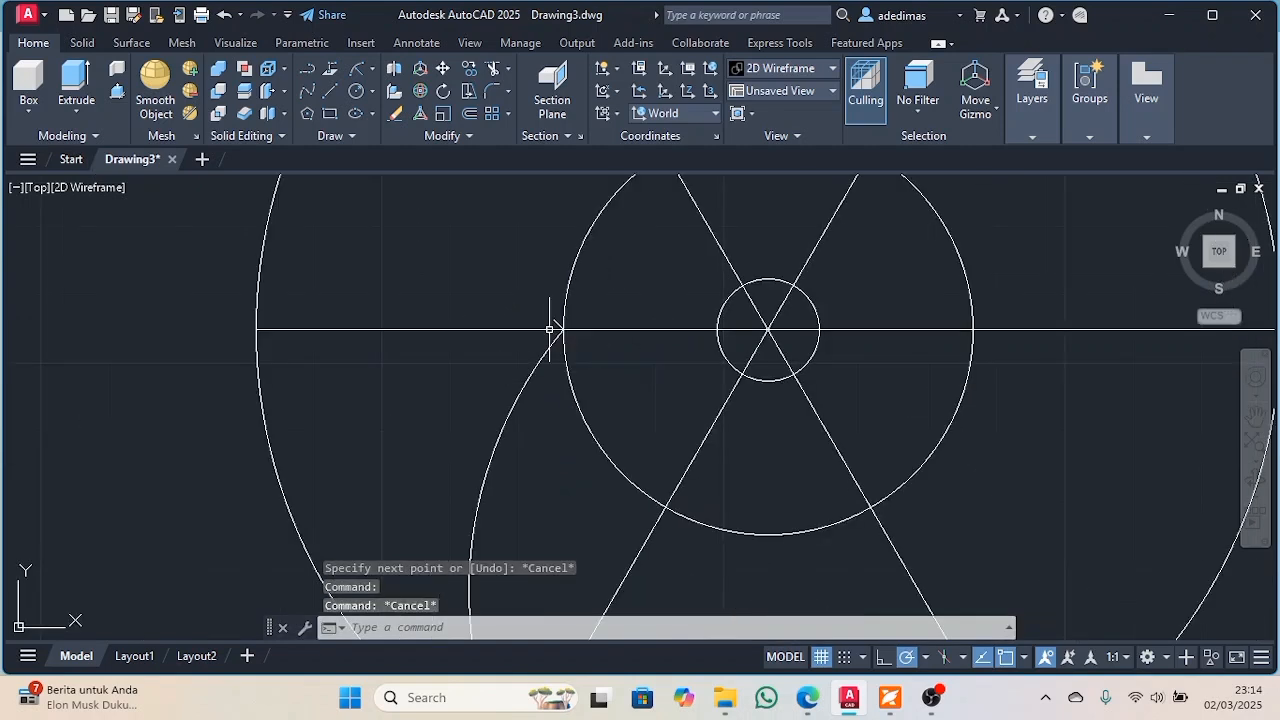
scroll(549, 329, down, 3)
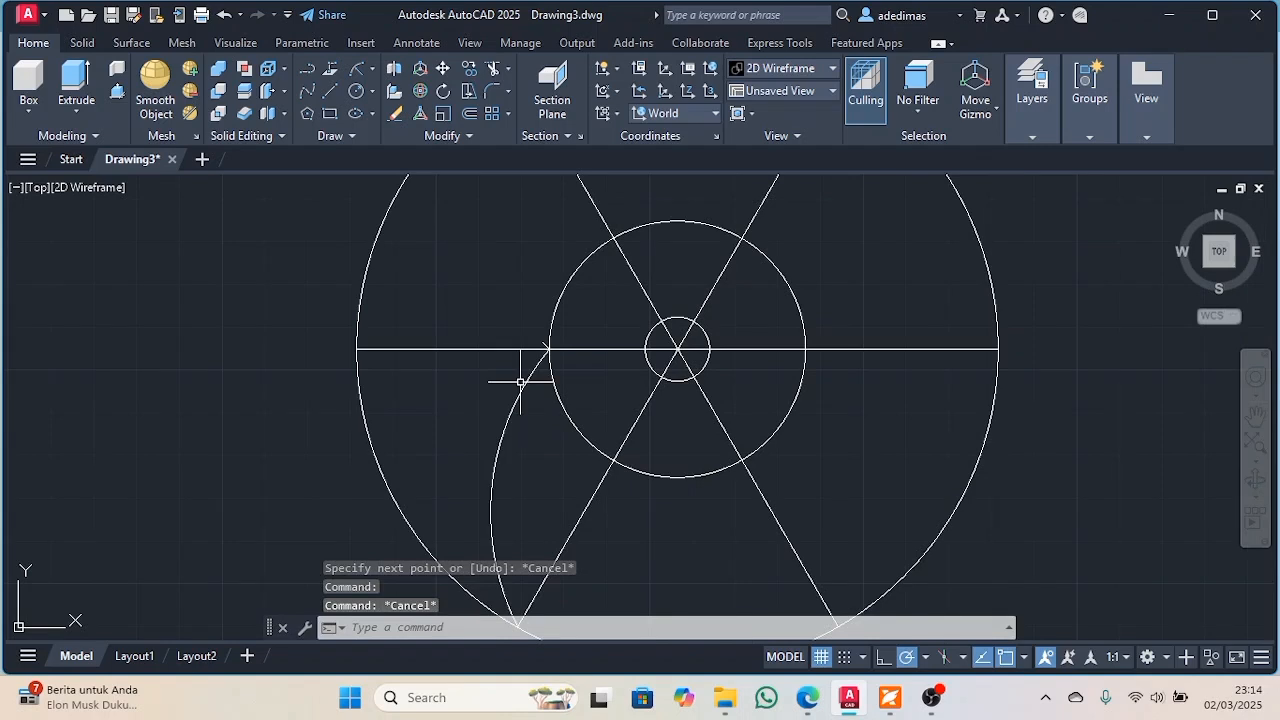
scroll(523, 366, down, 2)
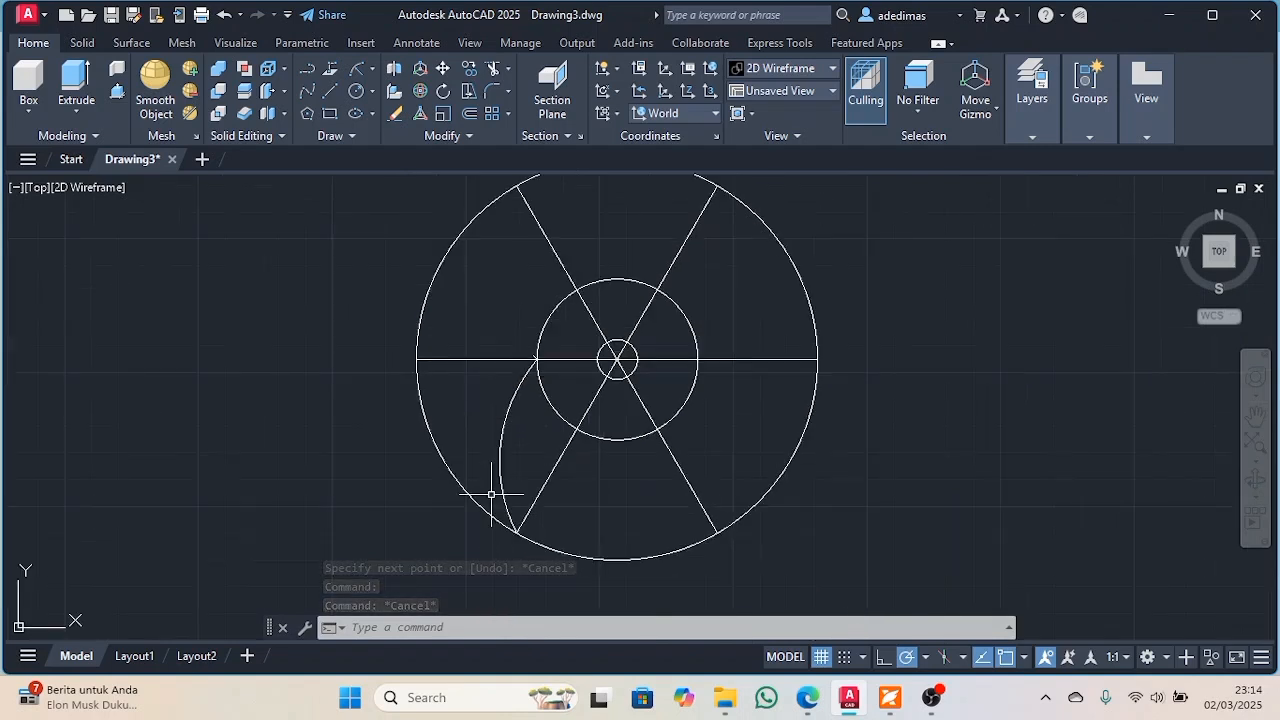
click(374, 90)
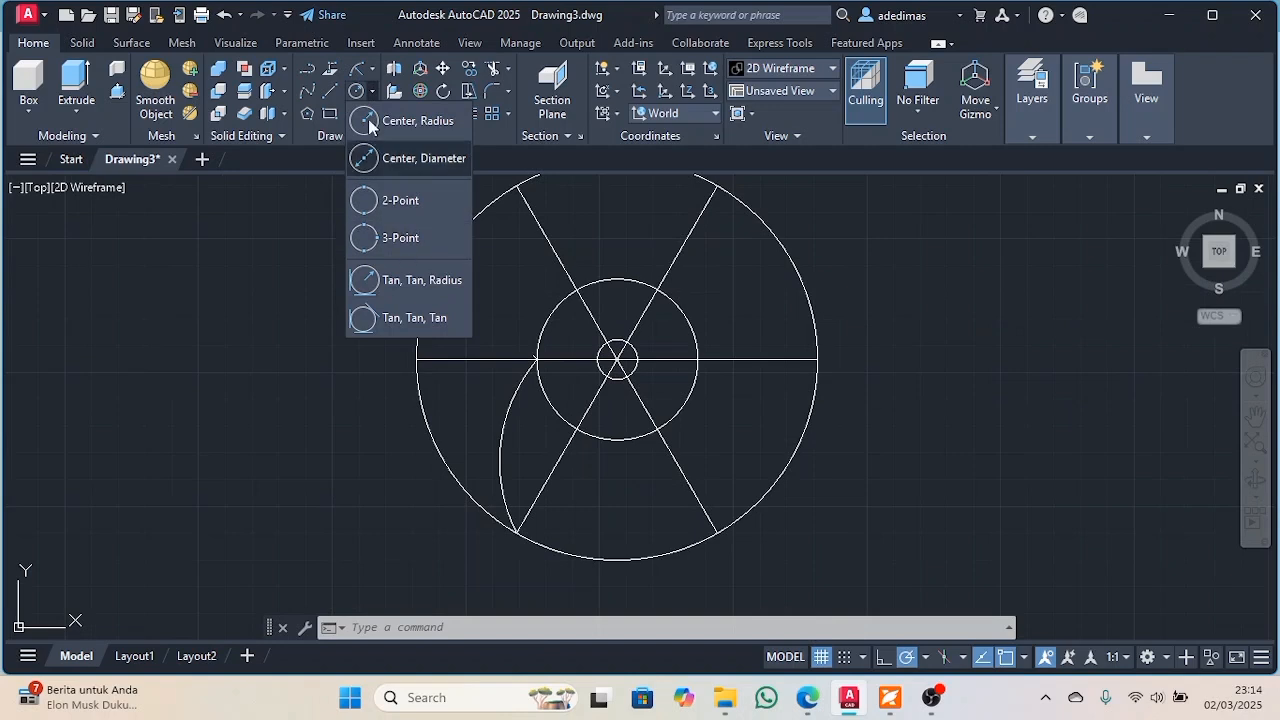
click(370, 70)
click(370, 70)
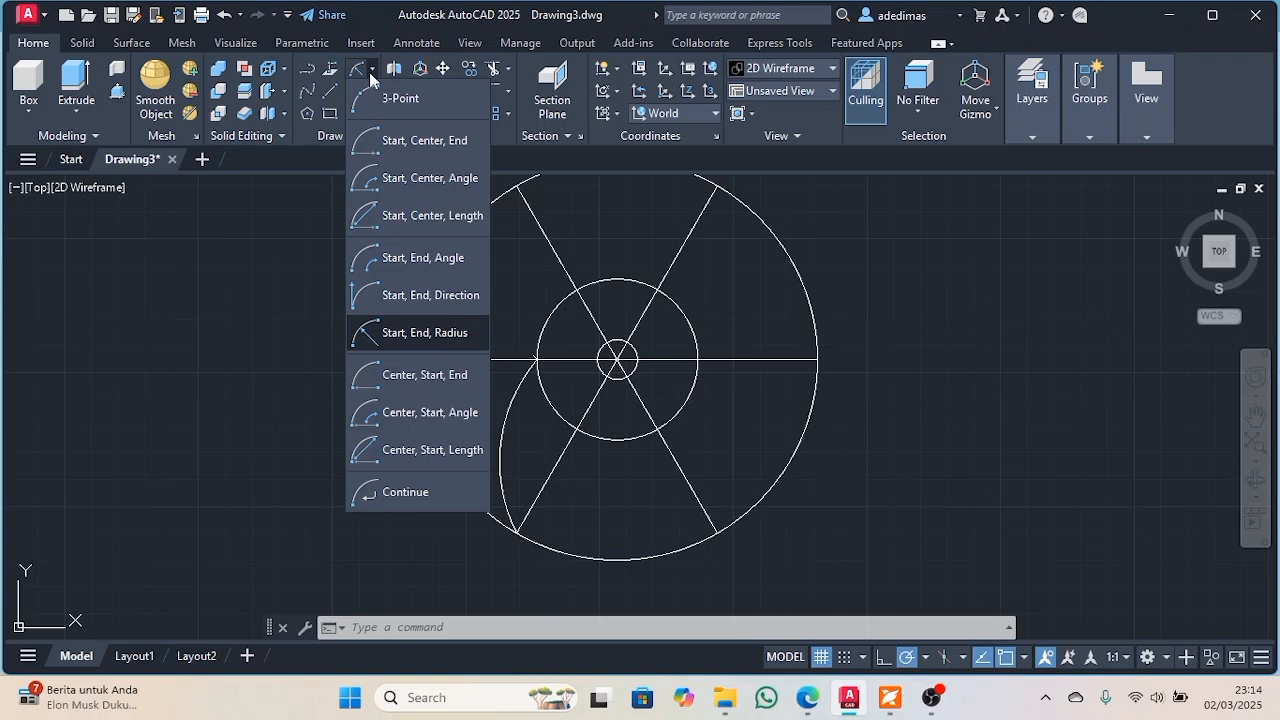
key(Escape)
key(Escape)
key(Escape)
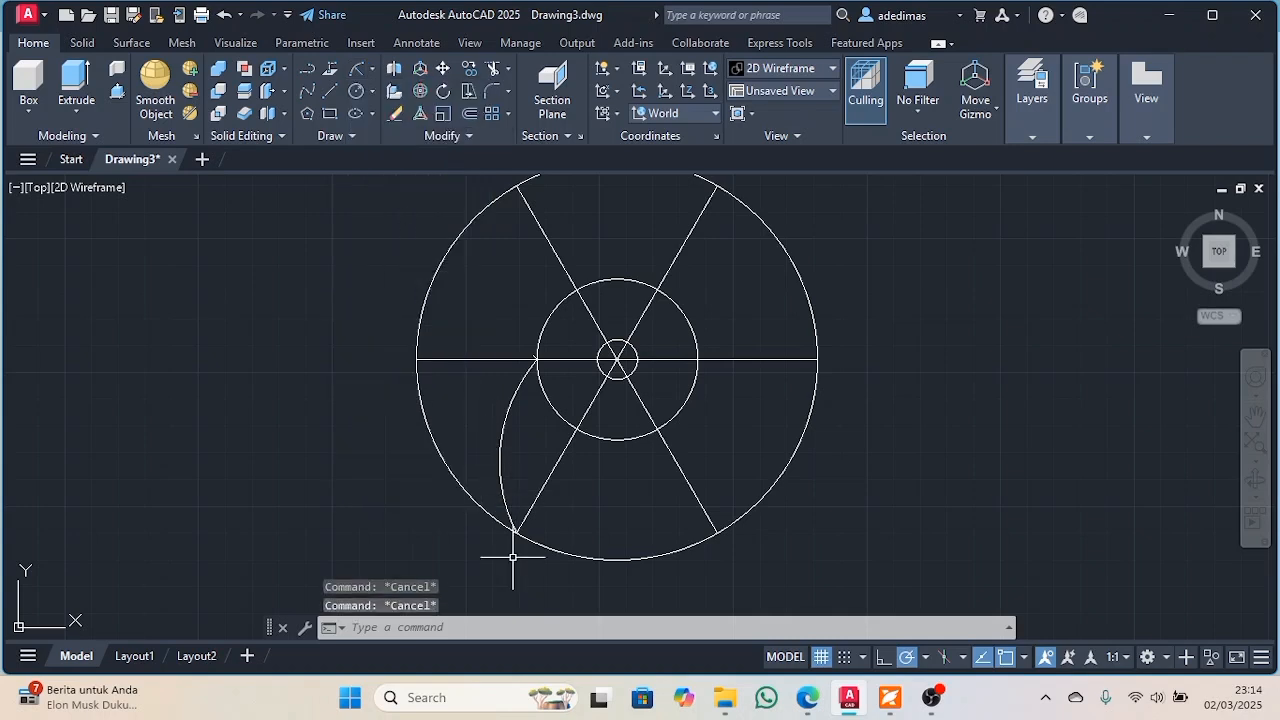
Draw a 2-long line down and left at 150° from the blade arc's lower end on the outer circle
scroll(514, 545, up, 2)
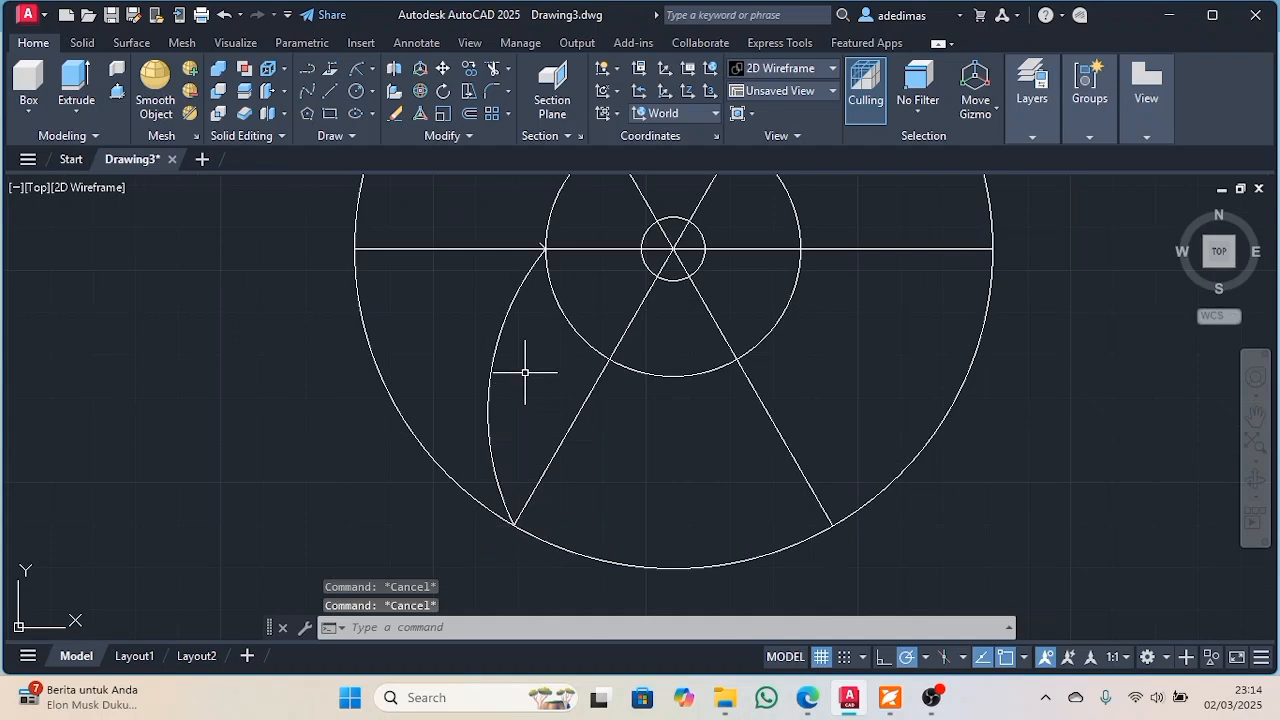
scroll(517, 503, up, 5)
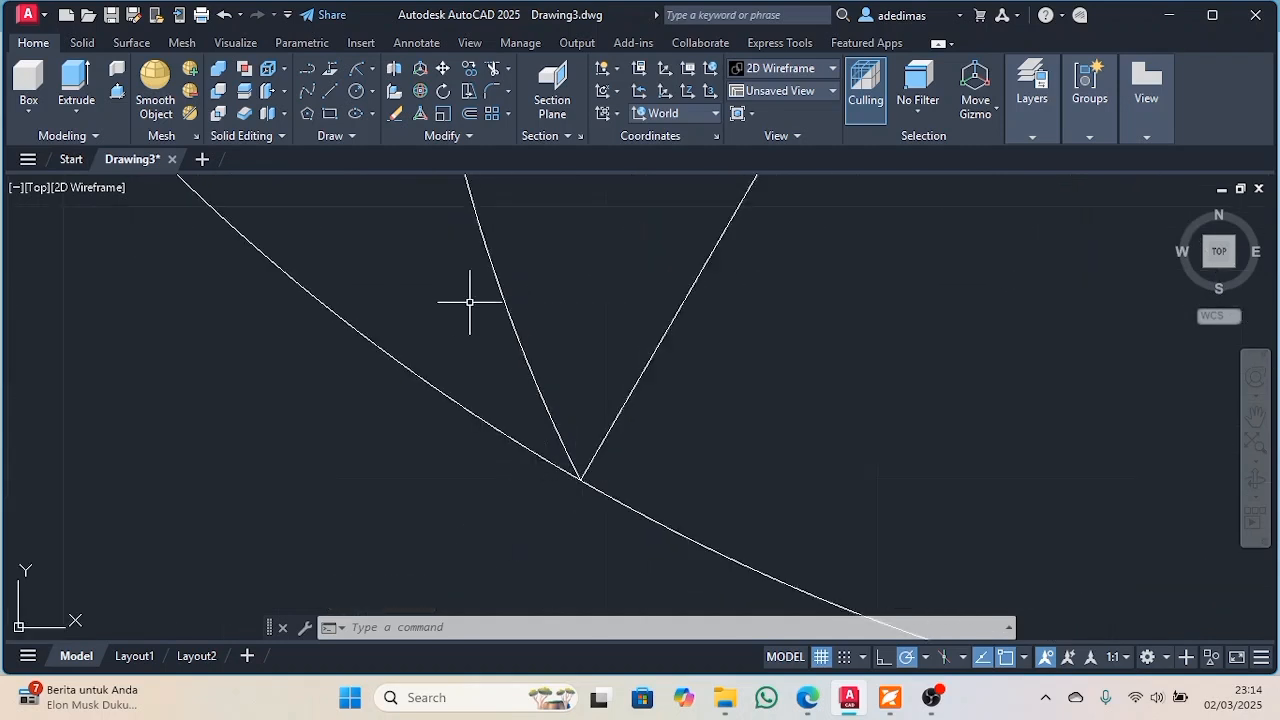
scroll(471, 300, up, 1)
click(330, 90)
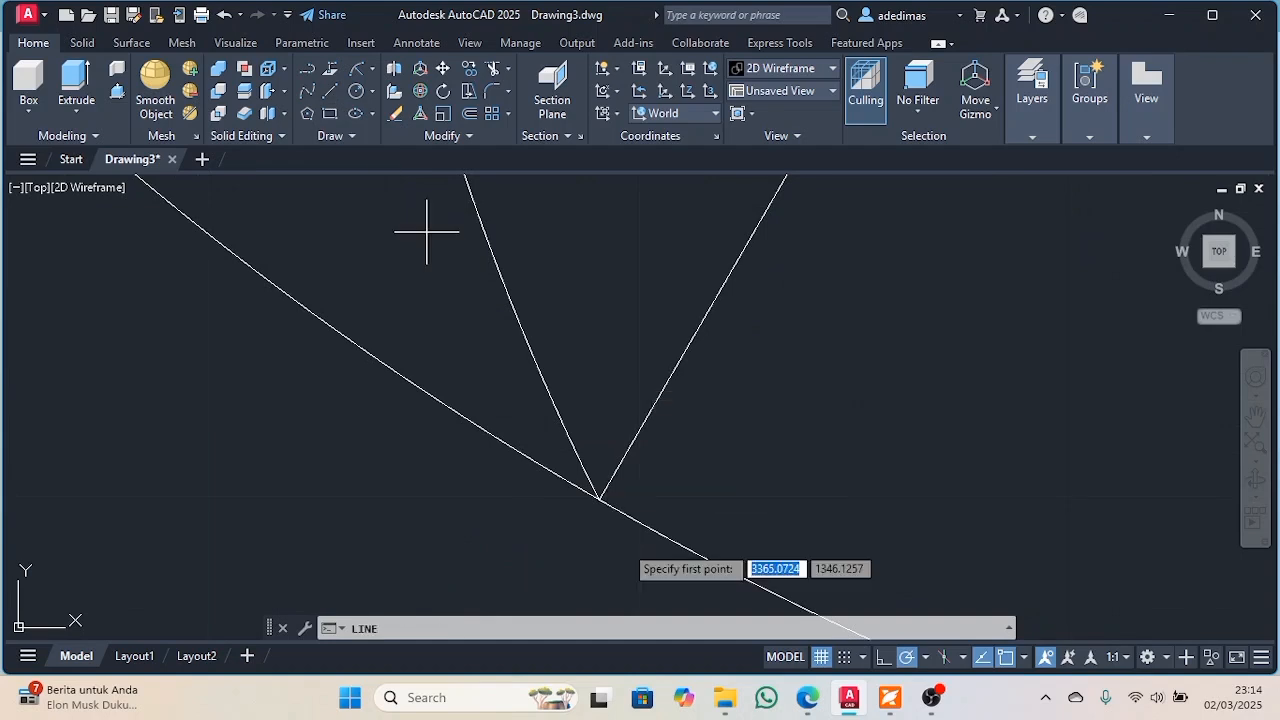
scroll(429, 229, down, 1)
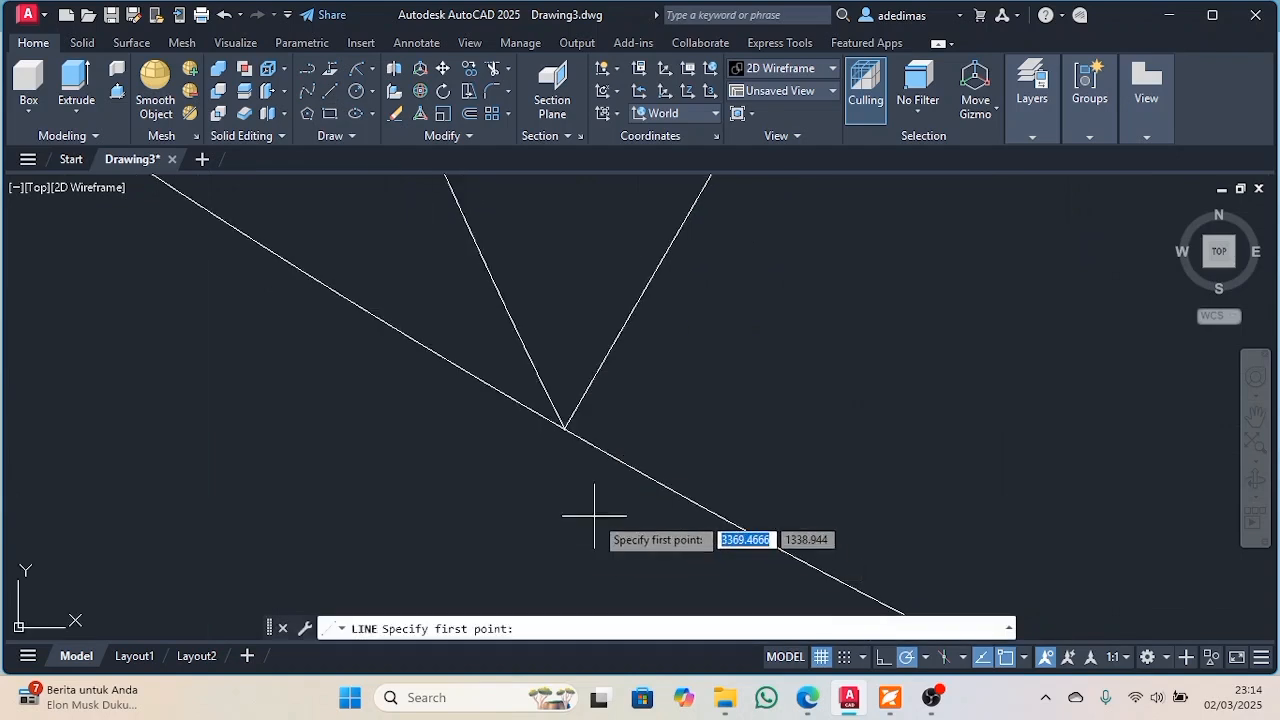
click(565, 428)
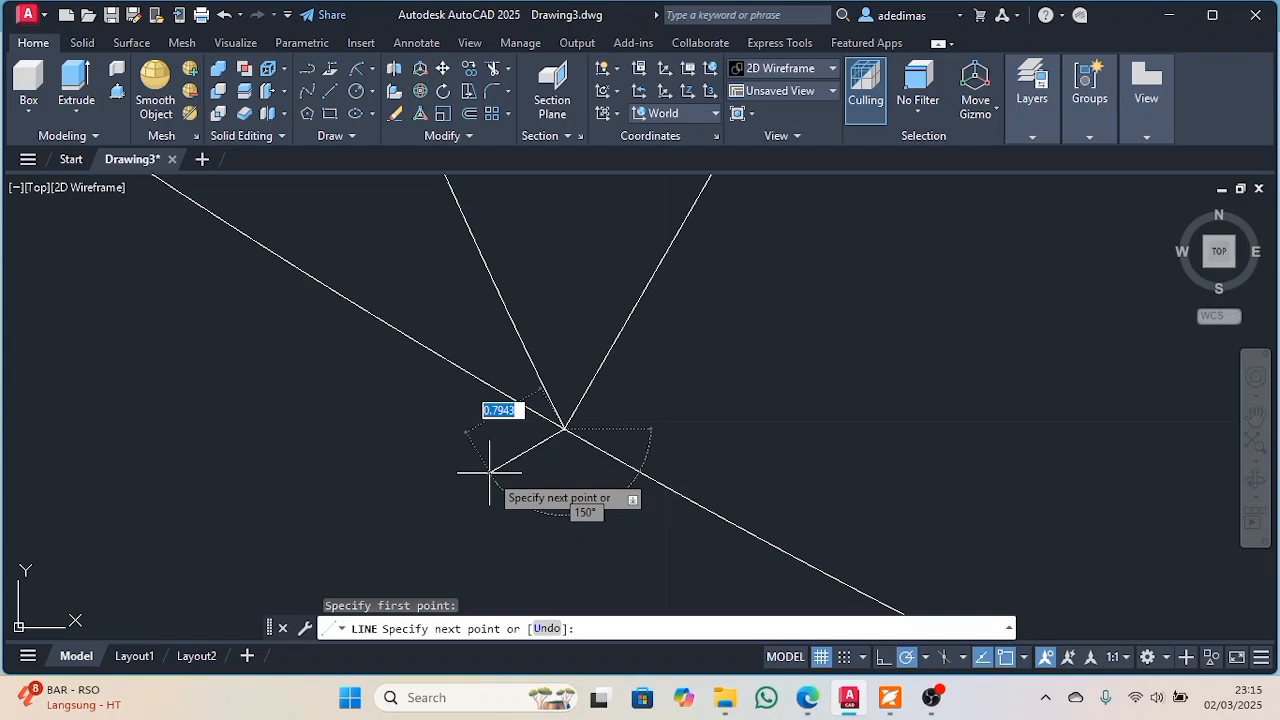
text(2)
key(Return)
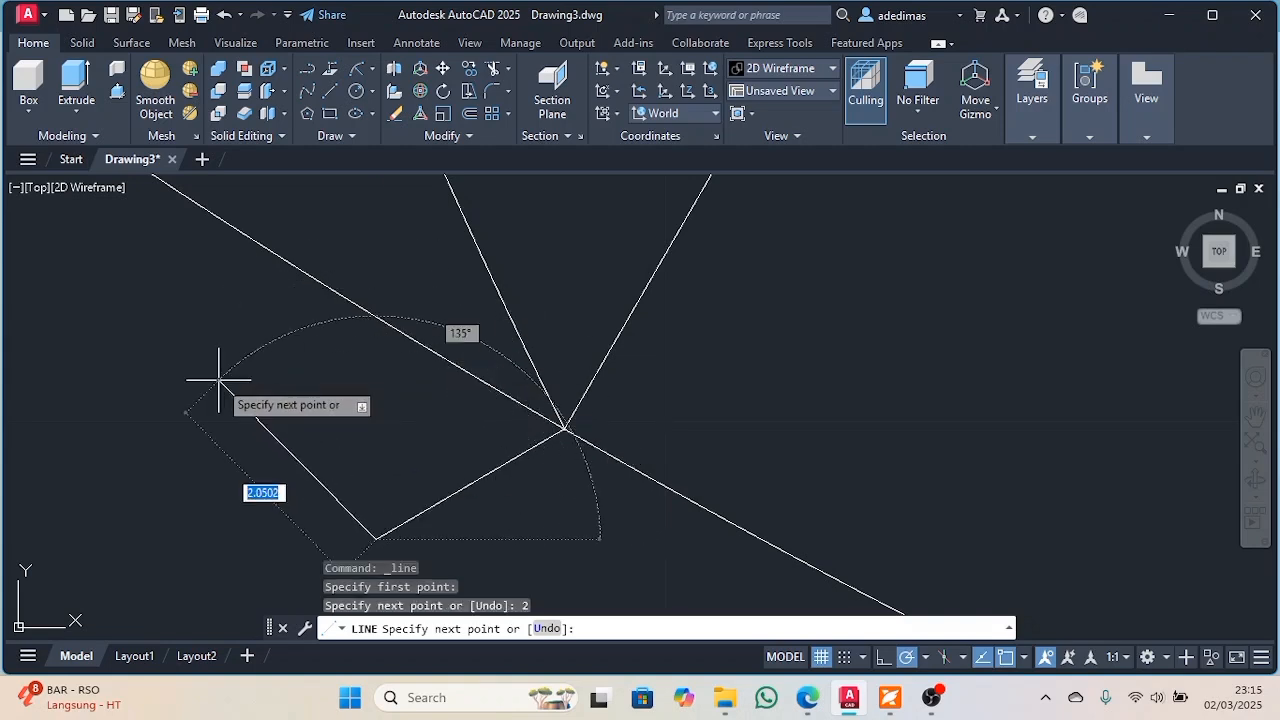
scroll(208, 373, down, 5)
scroll(218, 378, down, 3)
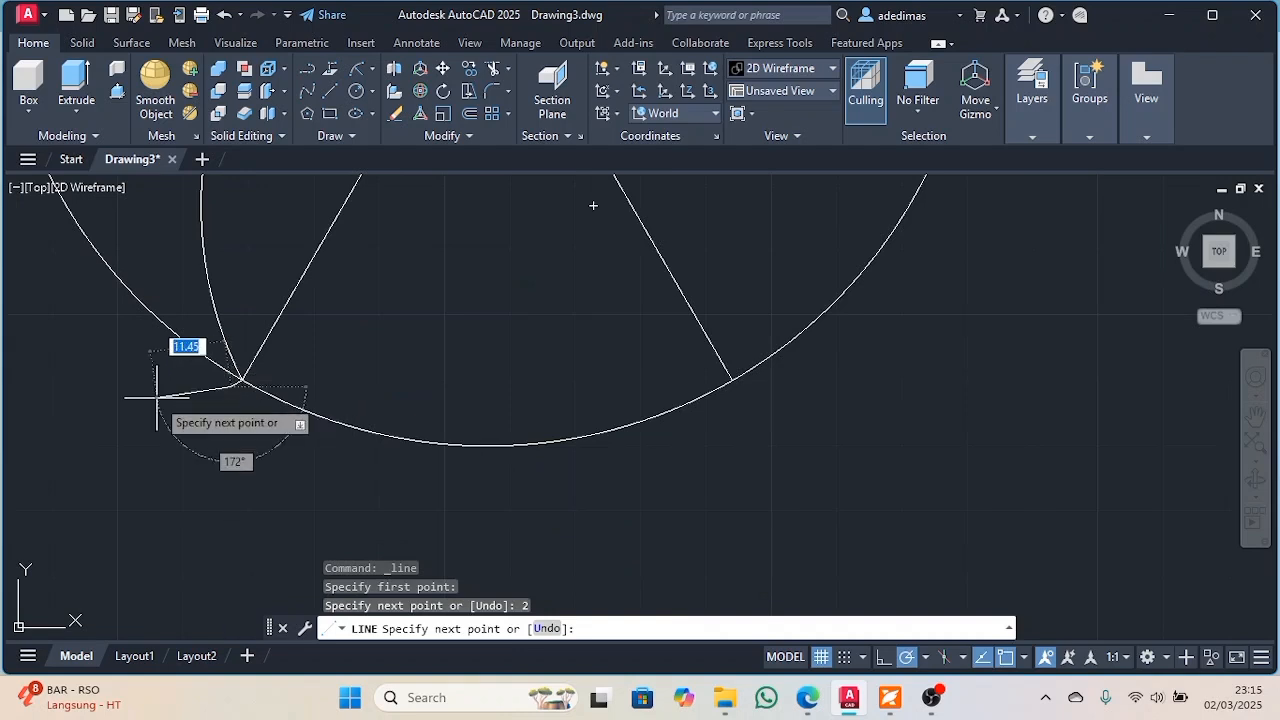
key(Return)
scroll(160, 400, down, 5)
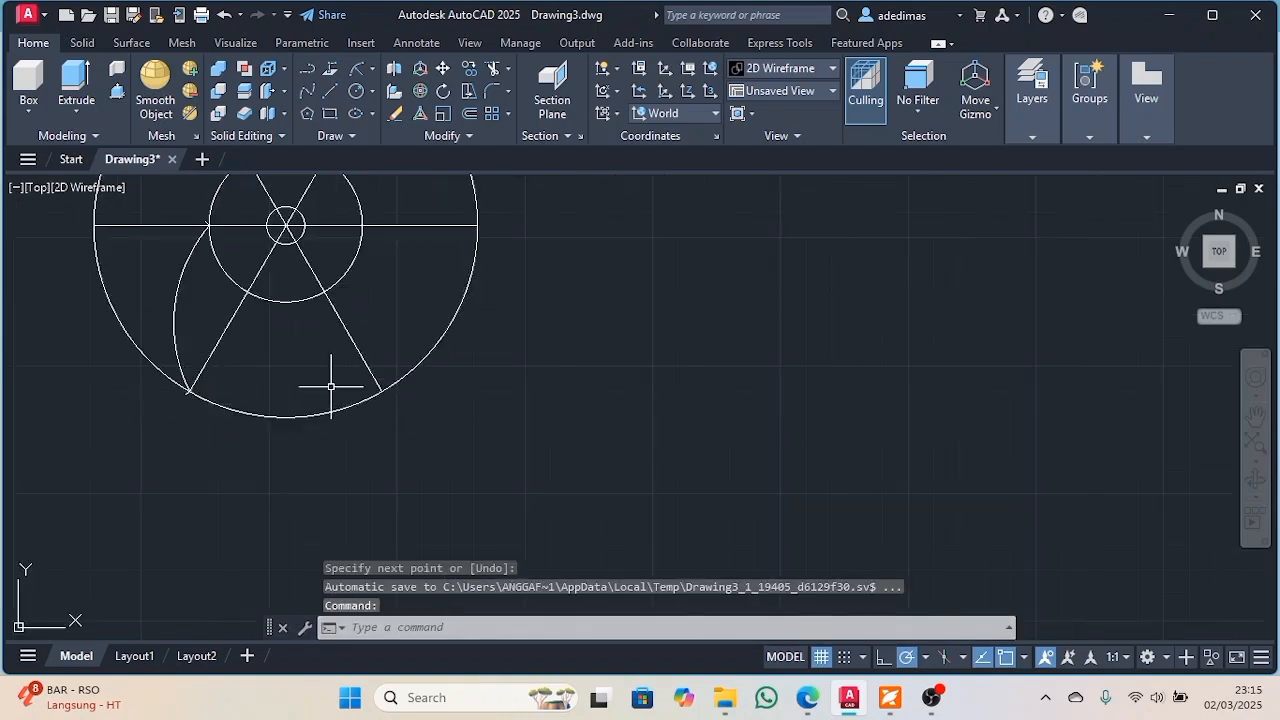
Draw a start-end-radius arc with radius 60 from the free end of the upper short line to that of the lower one
scroll(119, 288, up, 2)
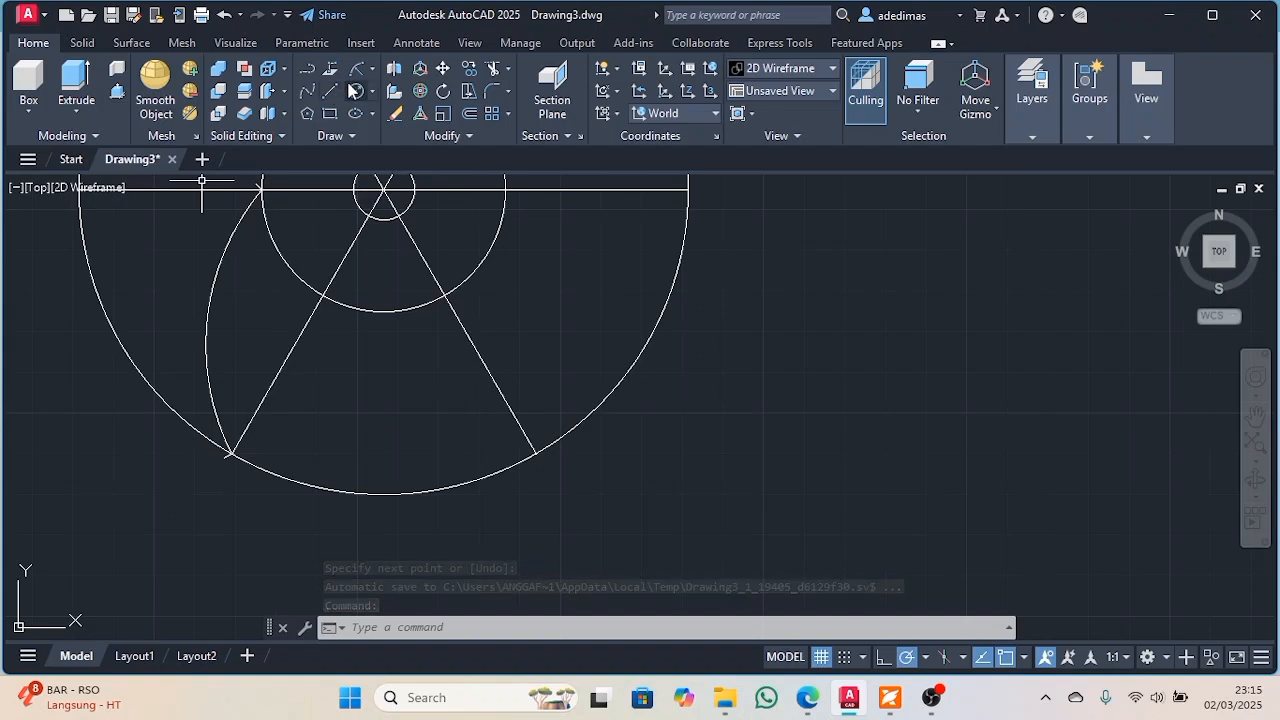
click(372, 69)
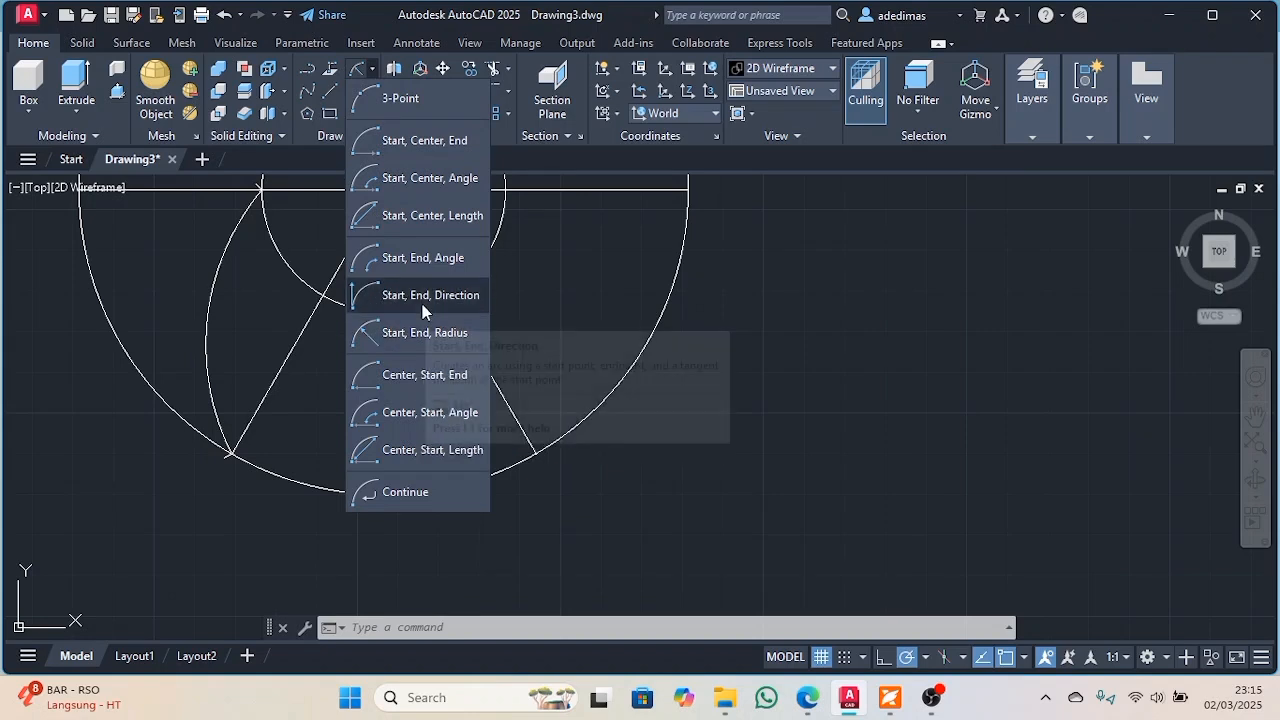
click(427, 340)
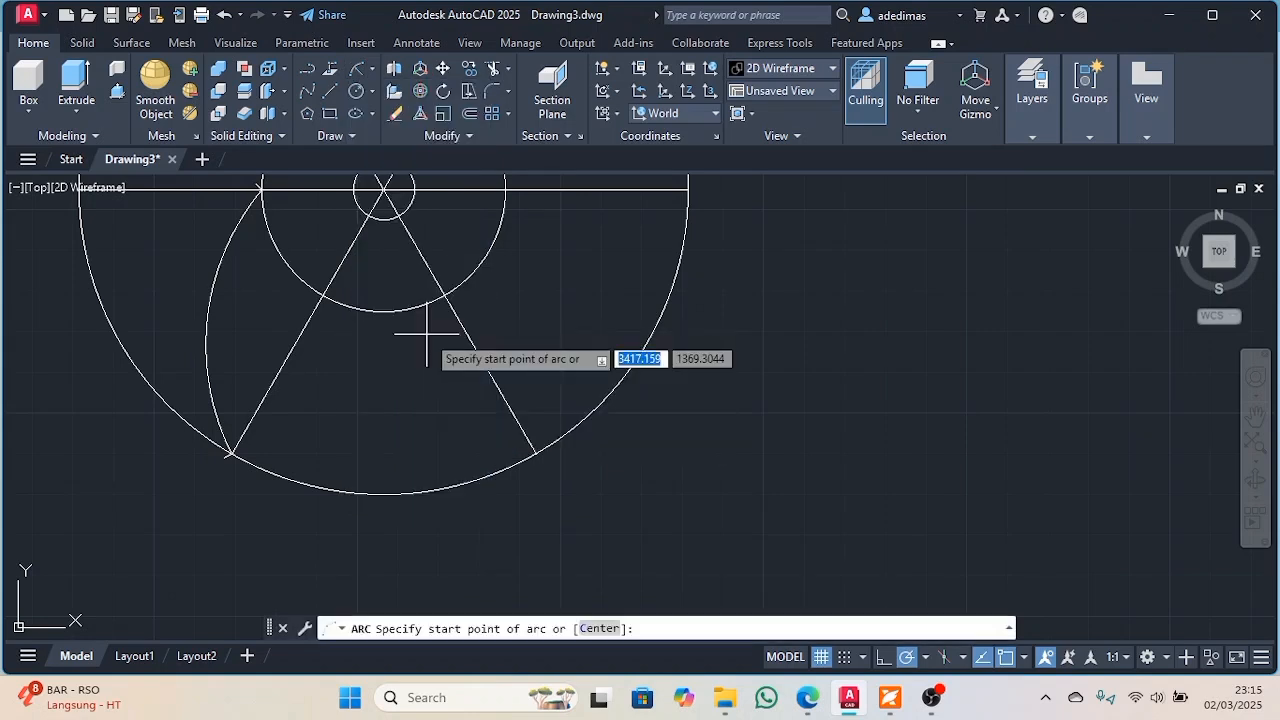
scroll(257, 236, up, 5)
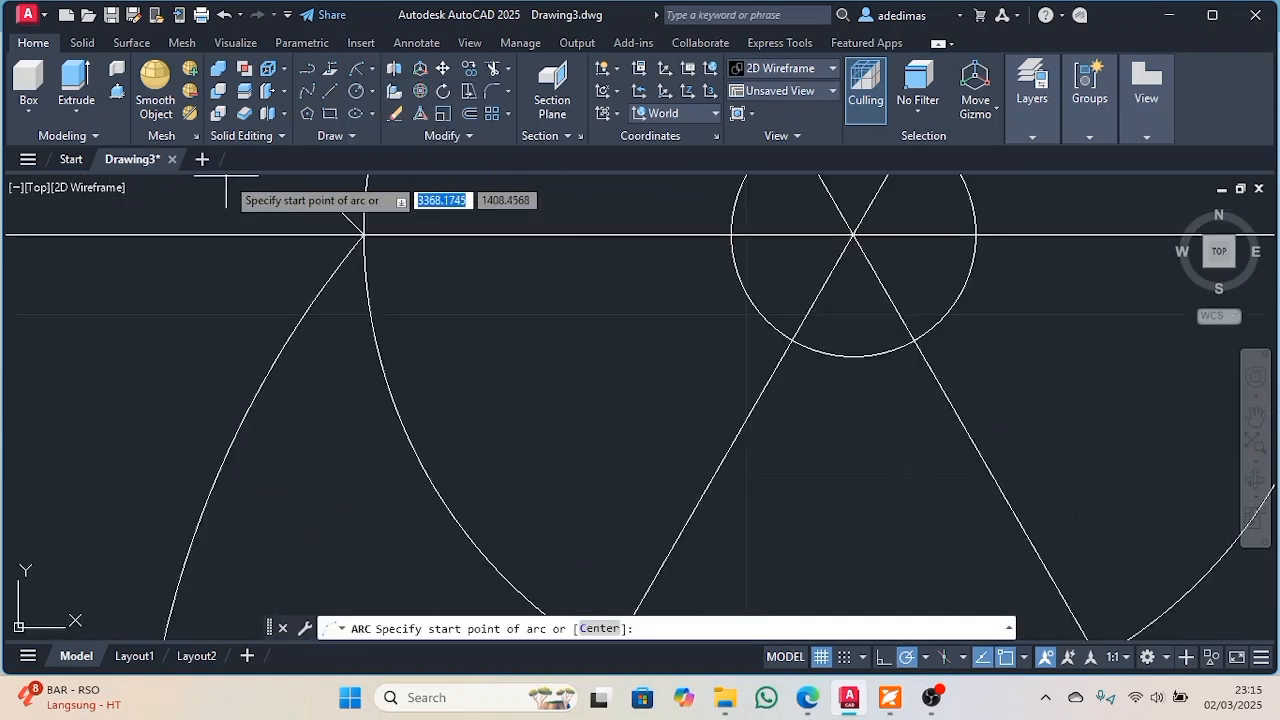
click(340, 212)
scroll(345, 260, down, 5)
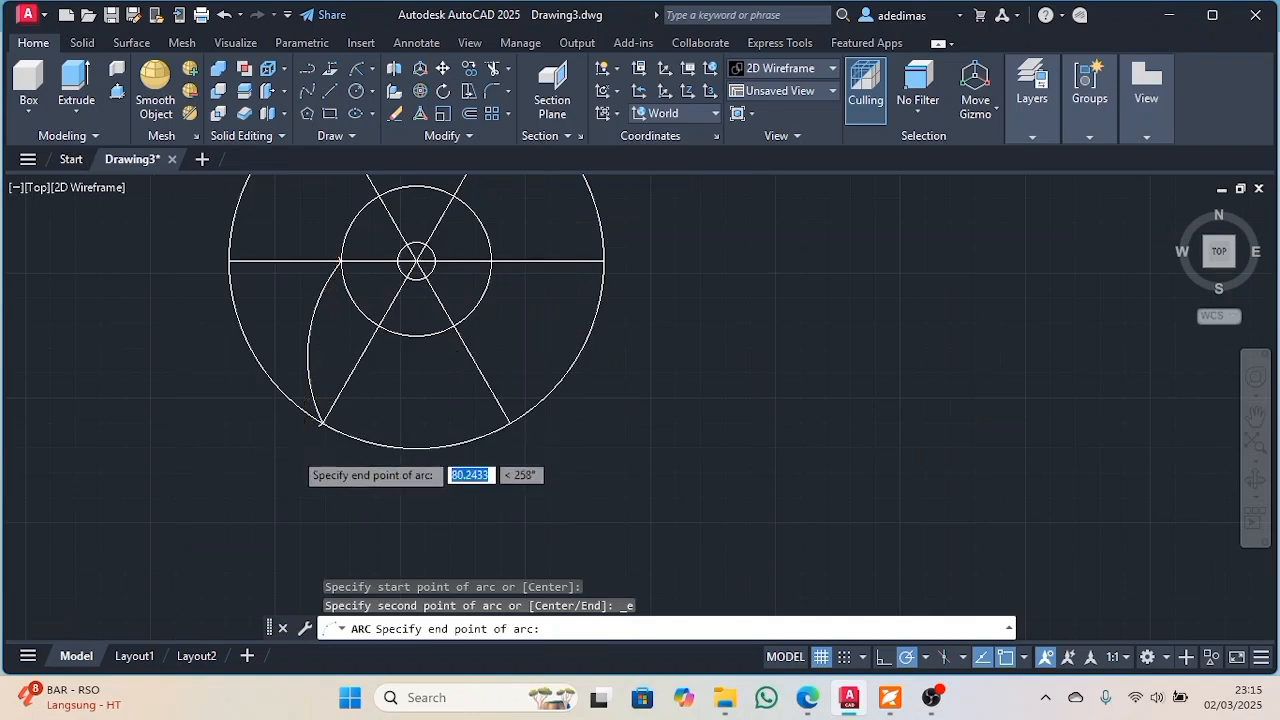
scroll(320, 430, up, 4)
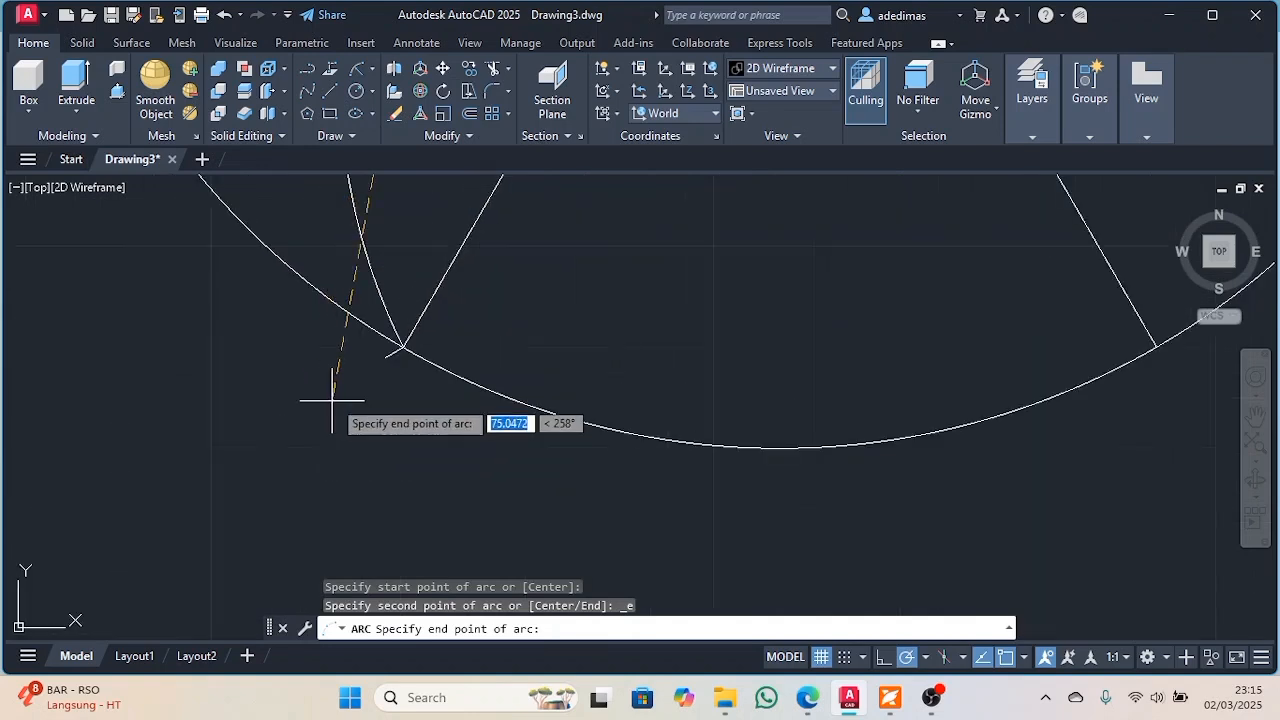
click(386, 357)
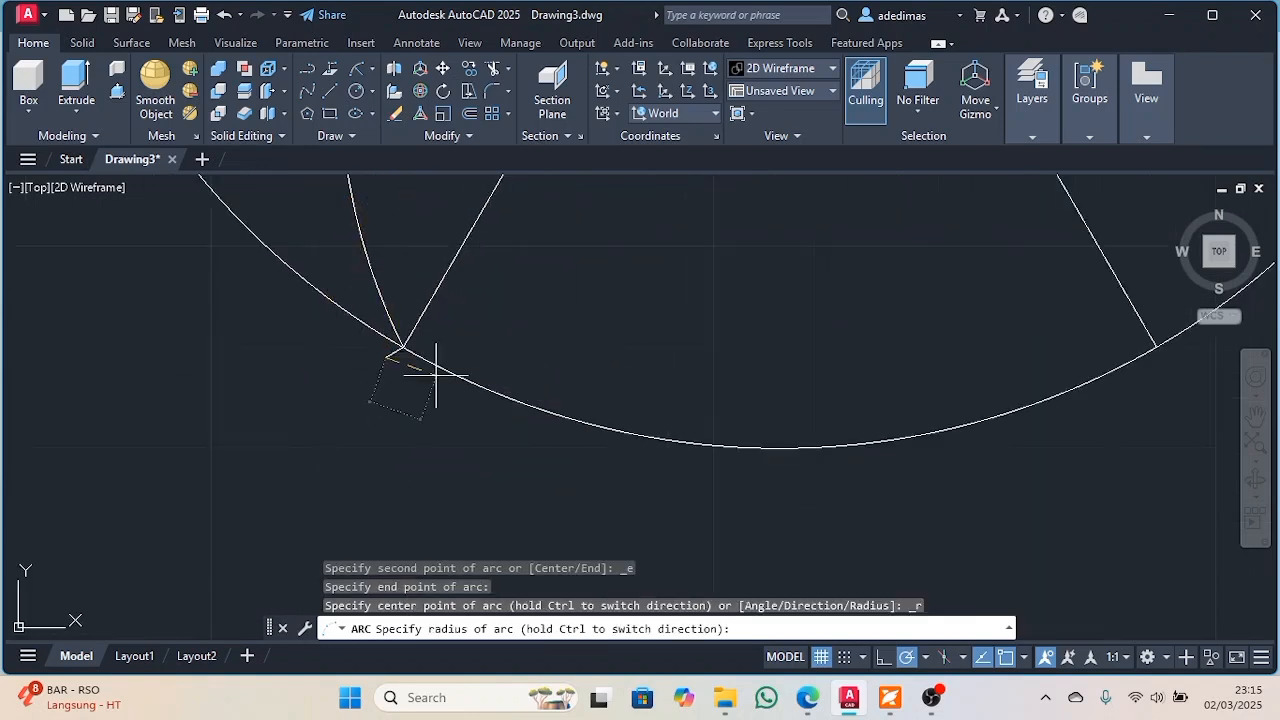
text(60)
key(Return)
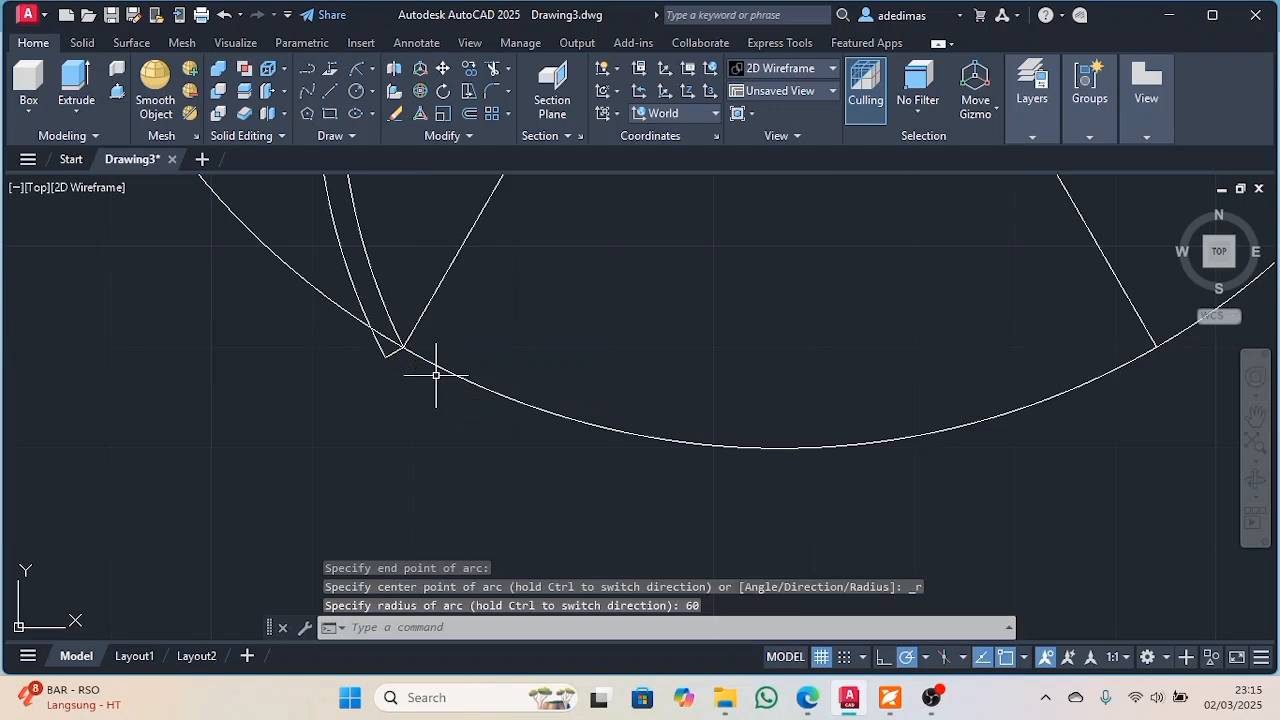
scroll(432, 368, down, 5)
scroll(419, 281, up, 3)
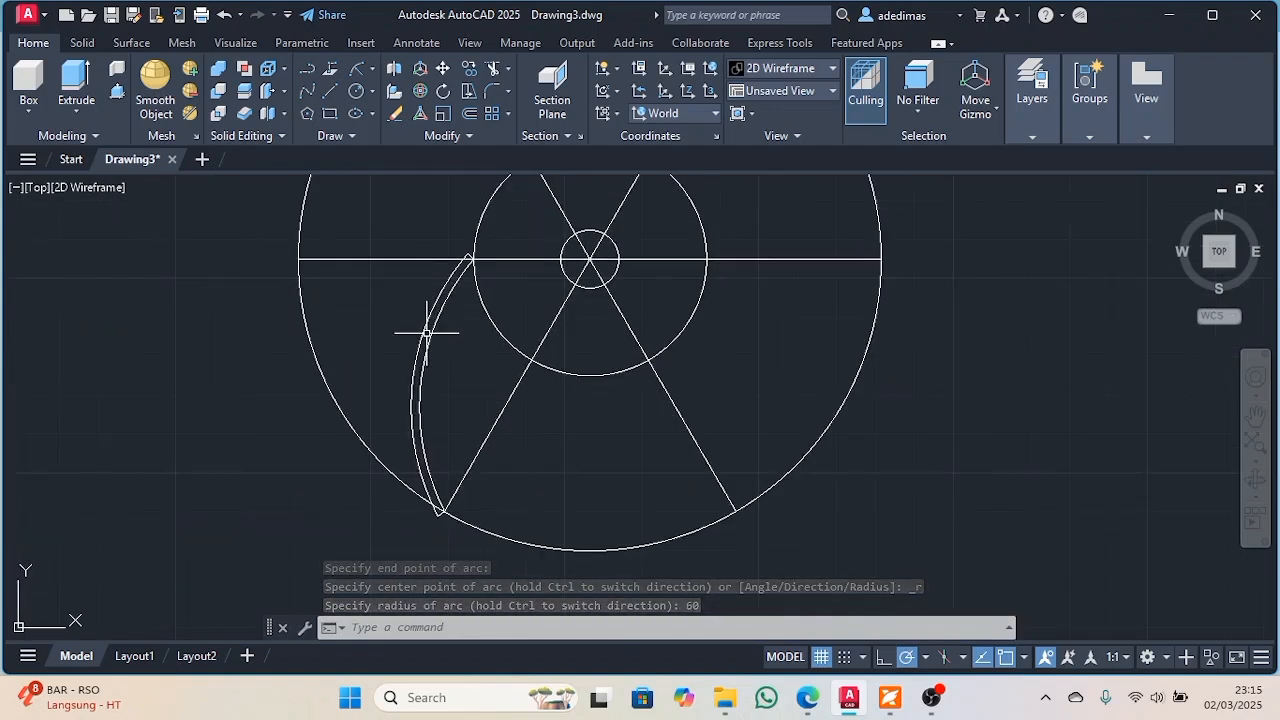
Switch to Foxit PDF Reader, examine the blade outline and its dimensions in the top view, and return to AutoCAD
click(876, 697)
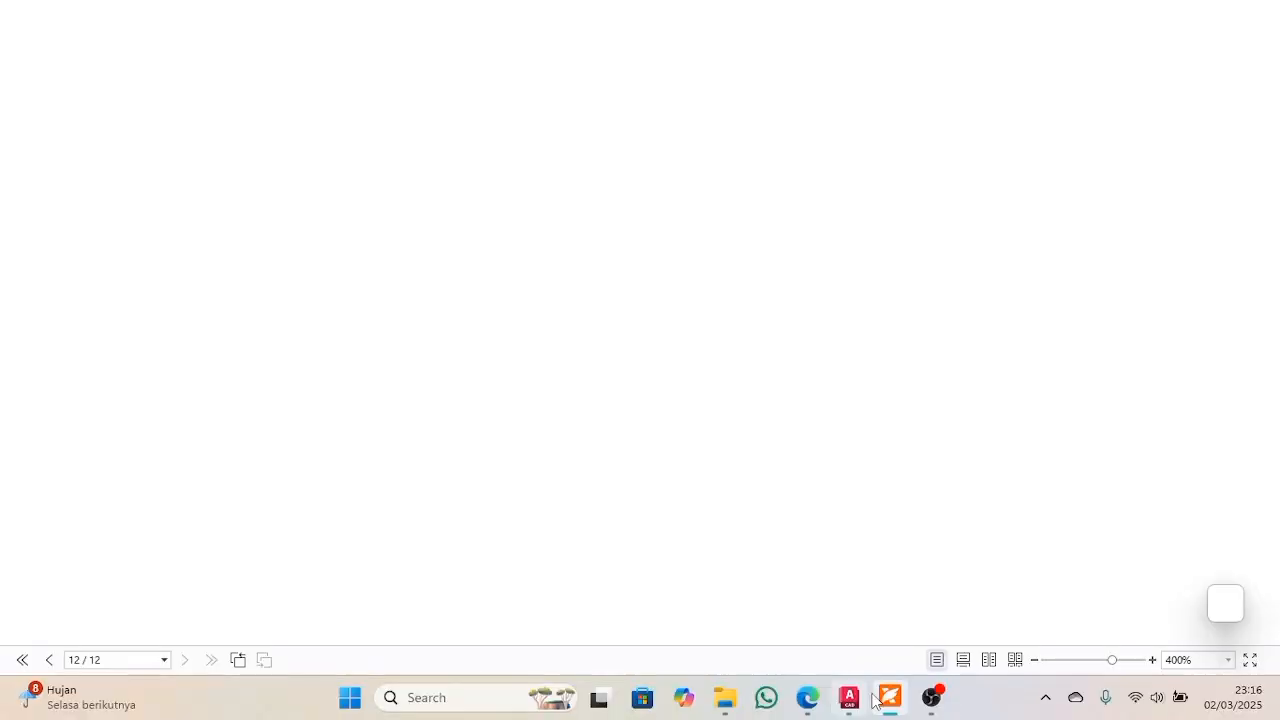
scroll(306, 355, down, 1)
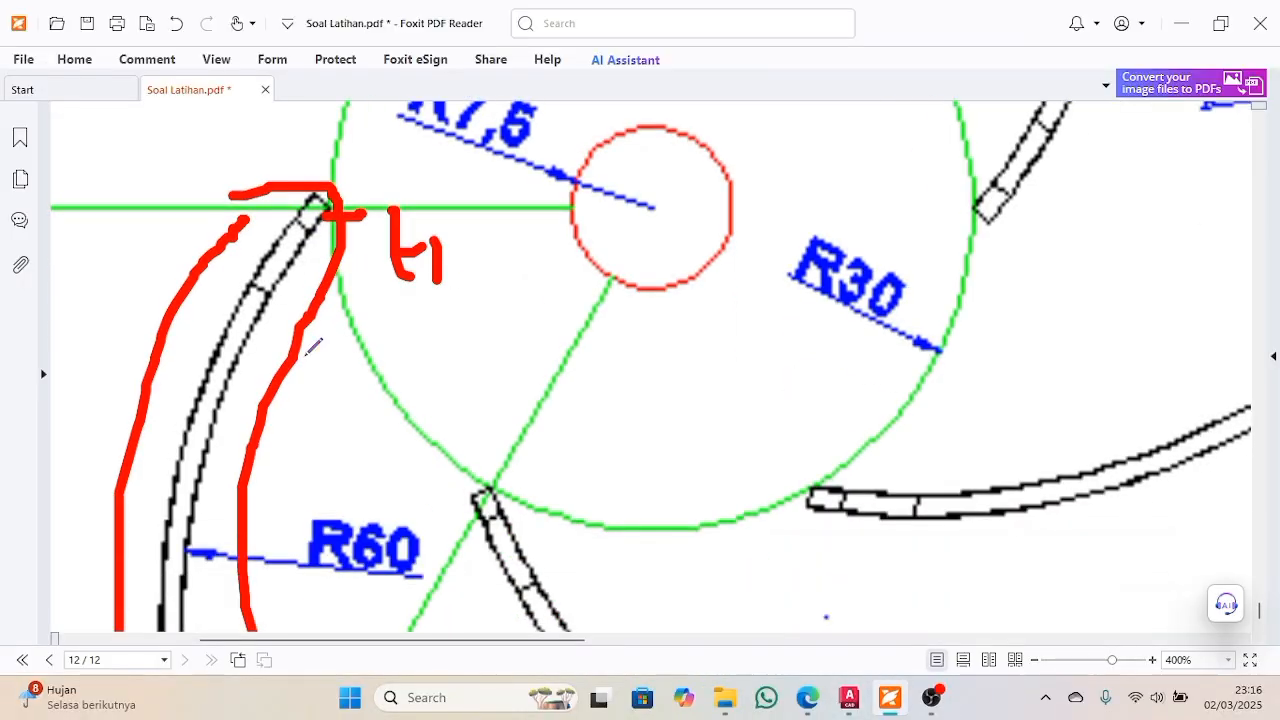
ctrl+scroll(306, 355, down, 1)
ctrl+scroll(313, 346, down, 3)
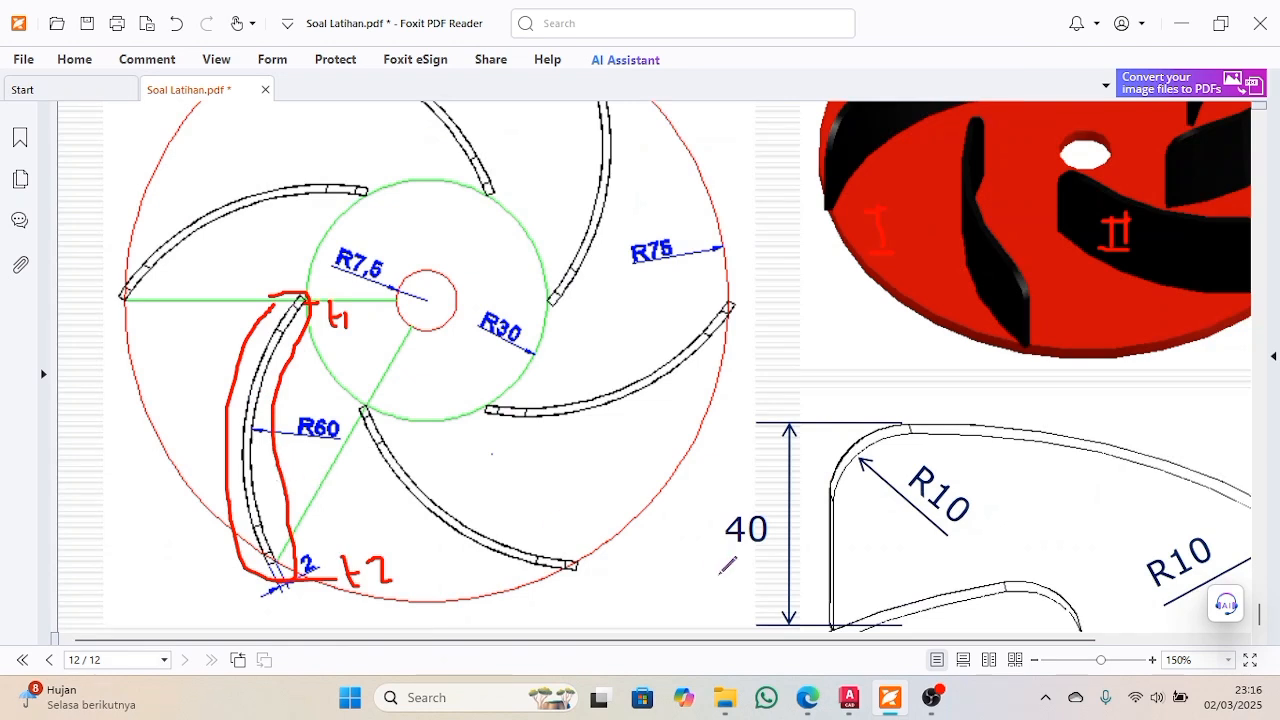
click(889, 699)
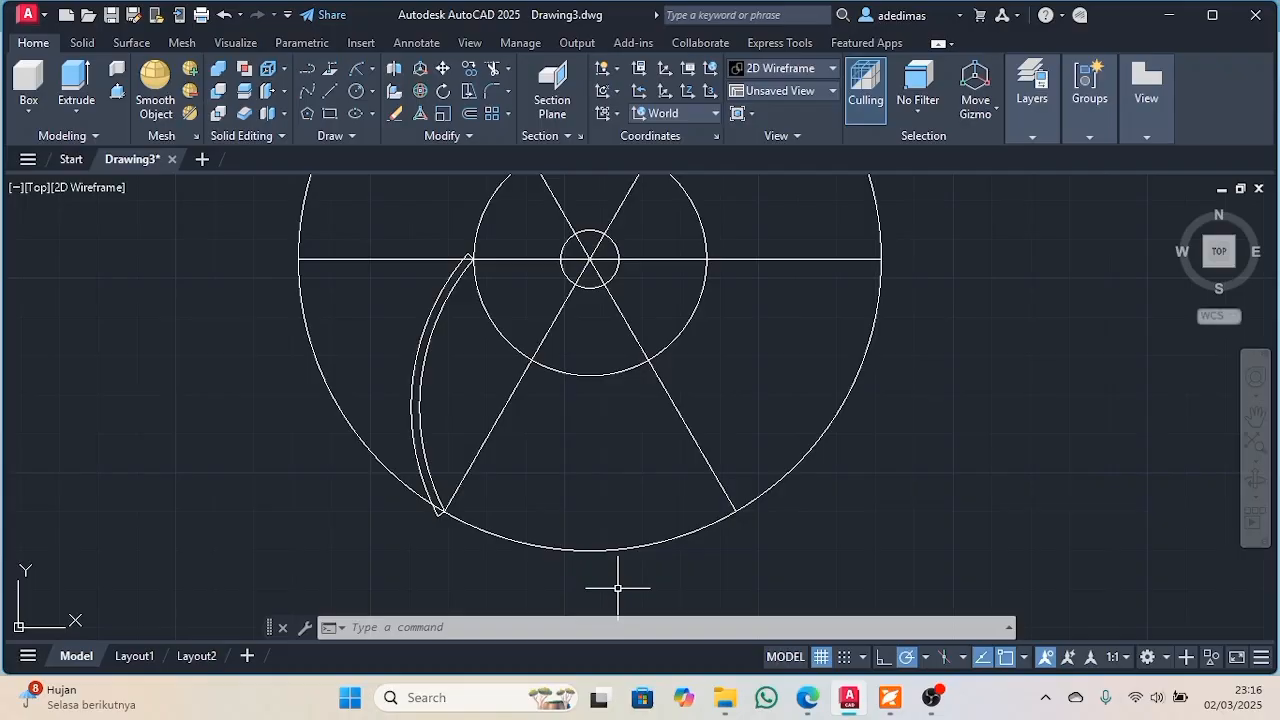
Erase the polar-arrayed guide lines running through the circles' centre
scroll(520, 489, down, 2)
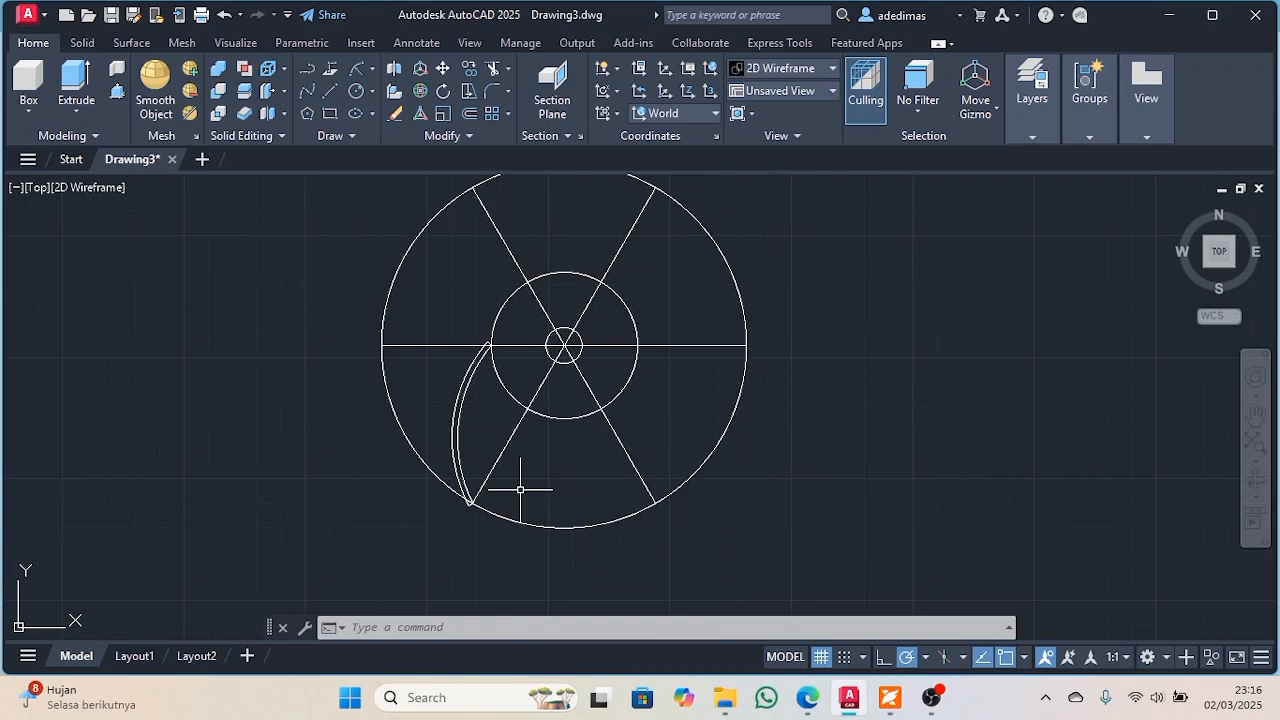
click(516, 266)
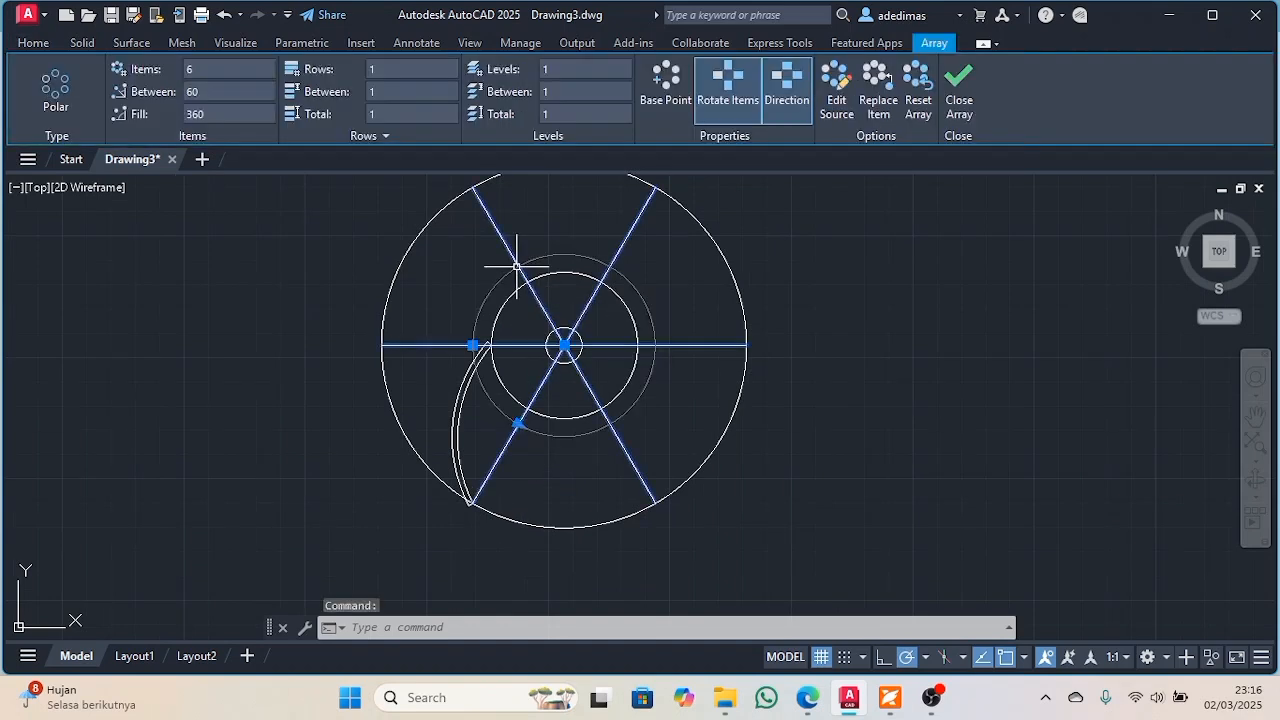
key(Delete)
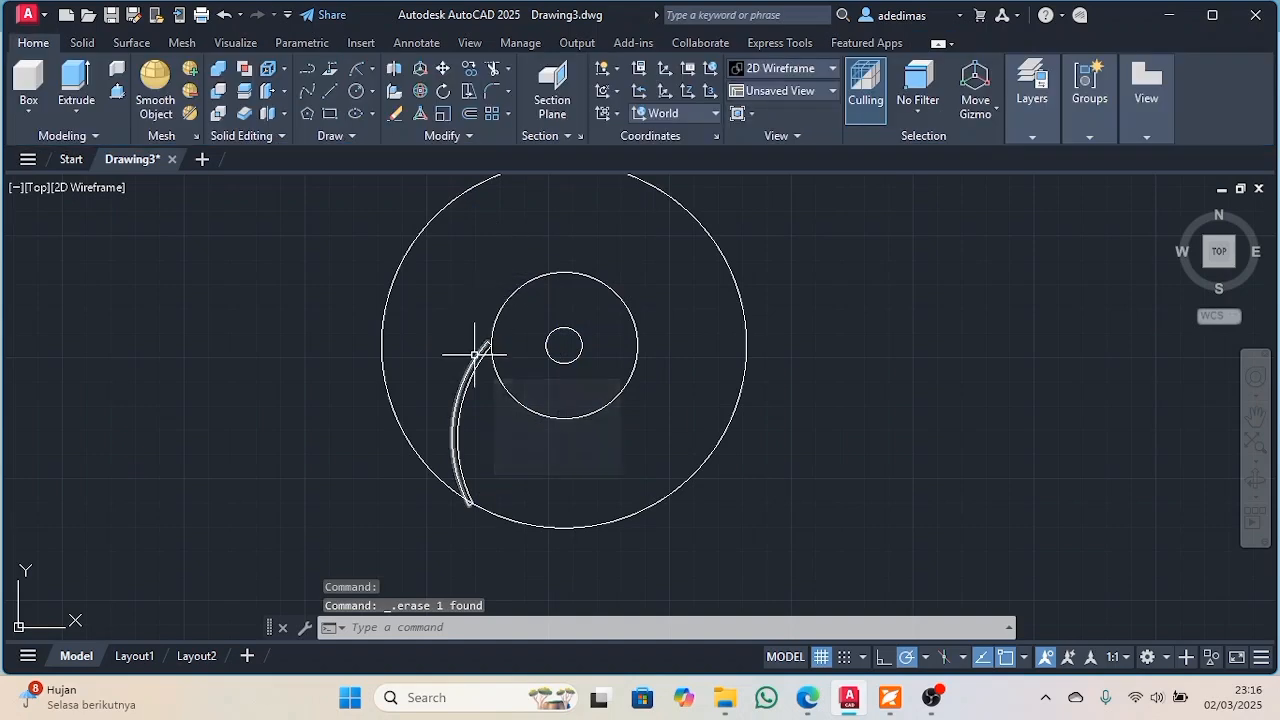
Join the blade's two arcs and two short end lines into one closed outline, and select it to check
text(join)
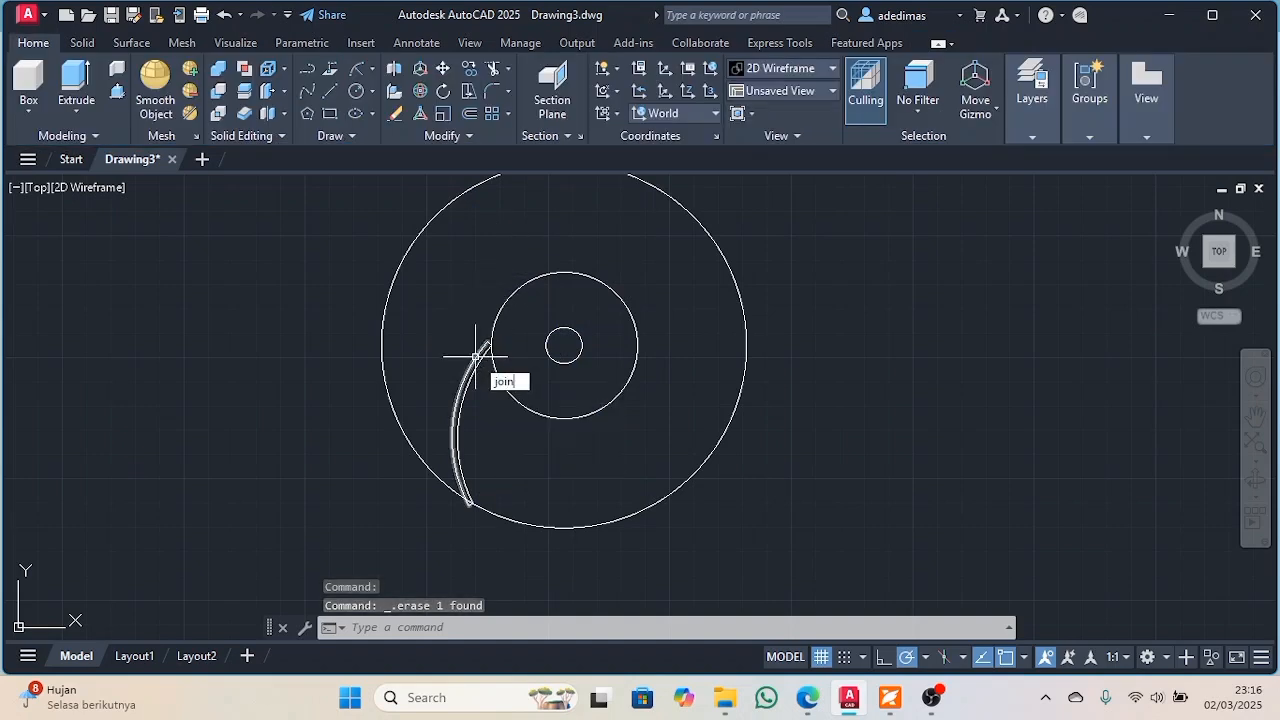
key(Return)
scroll(475, 356, up, 6)
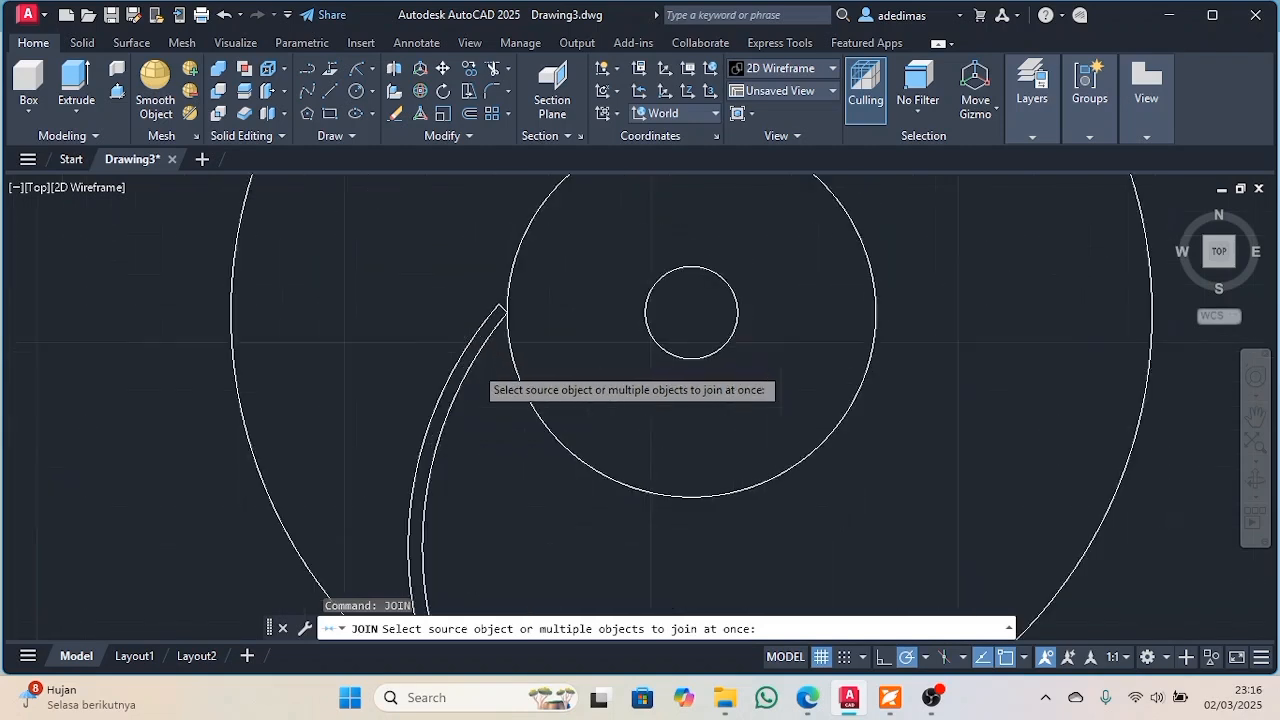
click(464, 324)
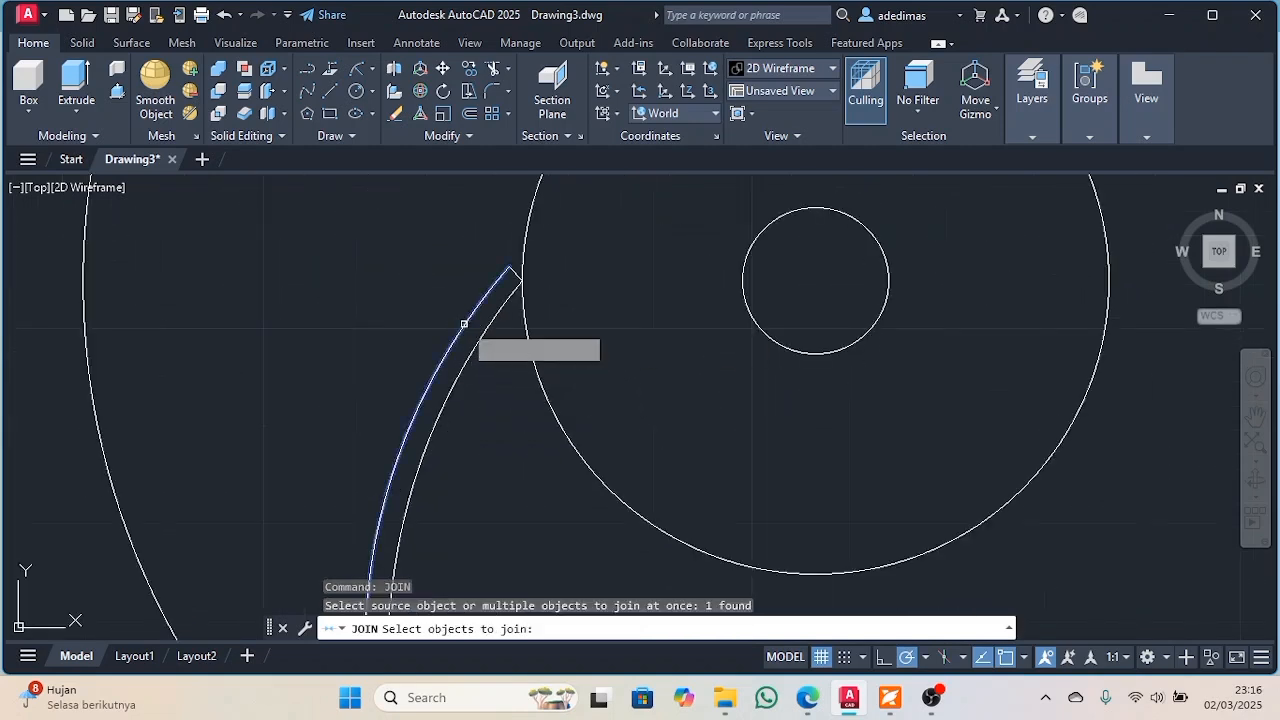
click(482, 338)
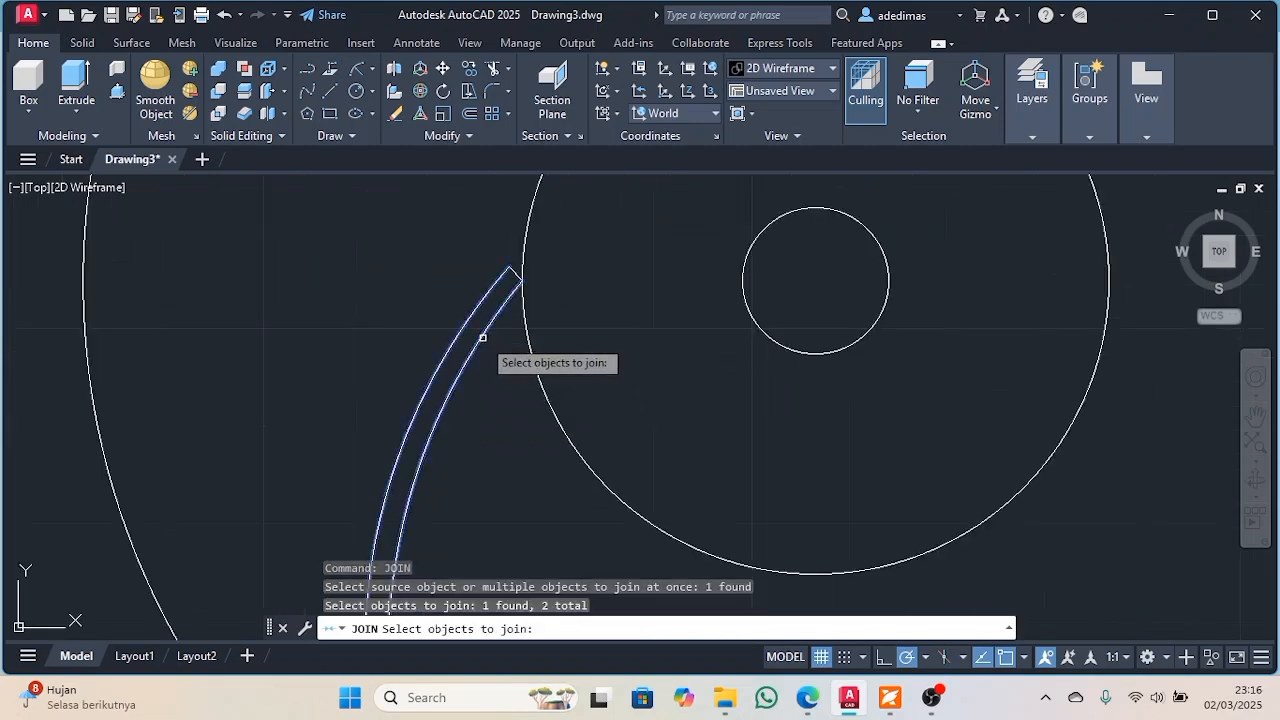
click(516, 277)
scroll(497, 267, down, 3)
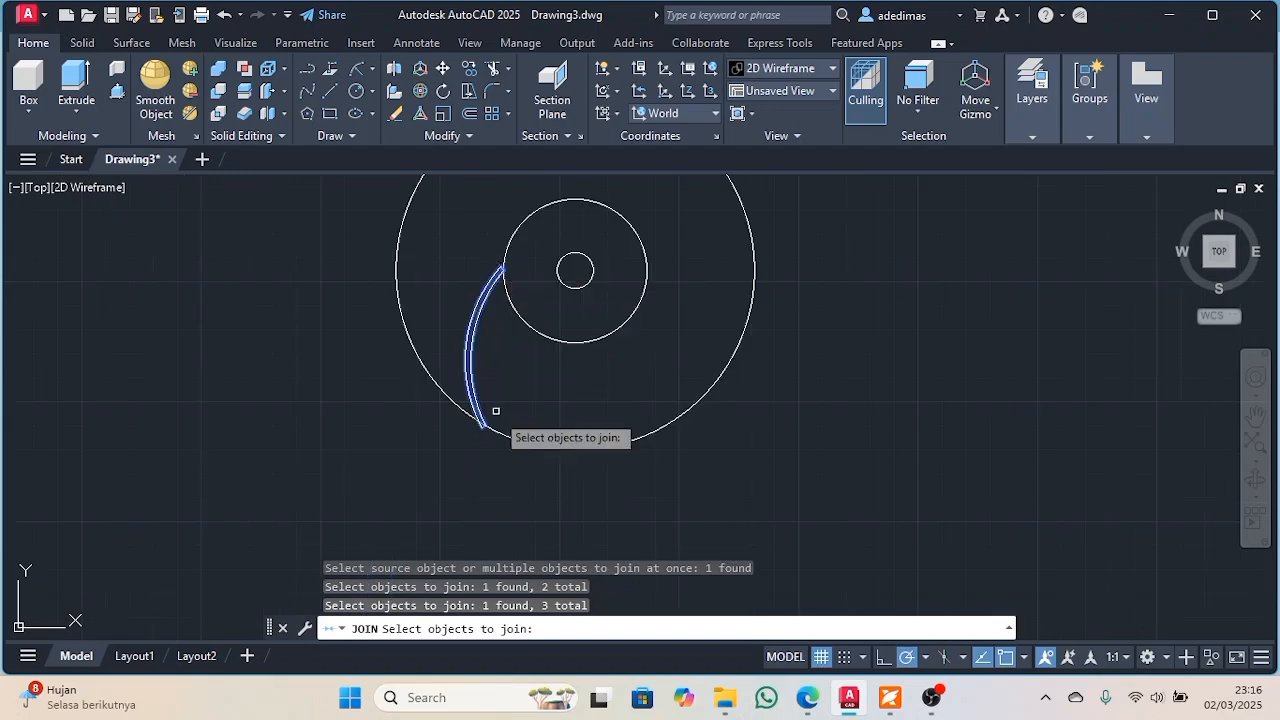
scroll(488, 410, up, 4)
click(437, 388)
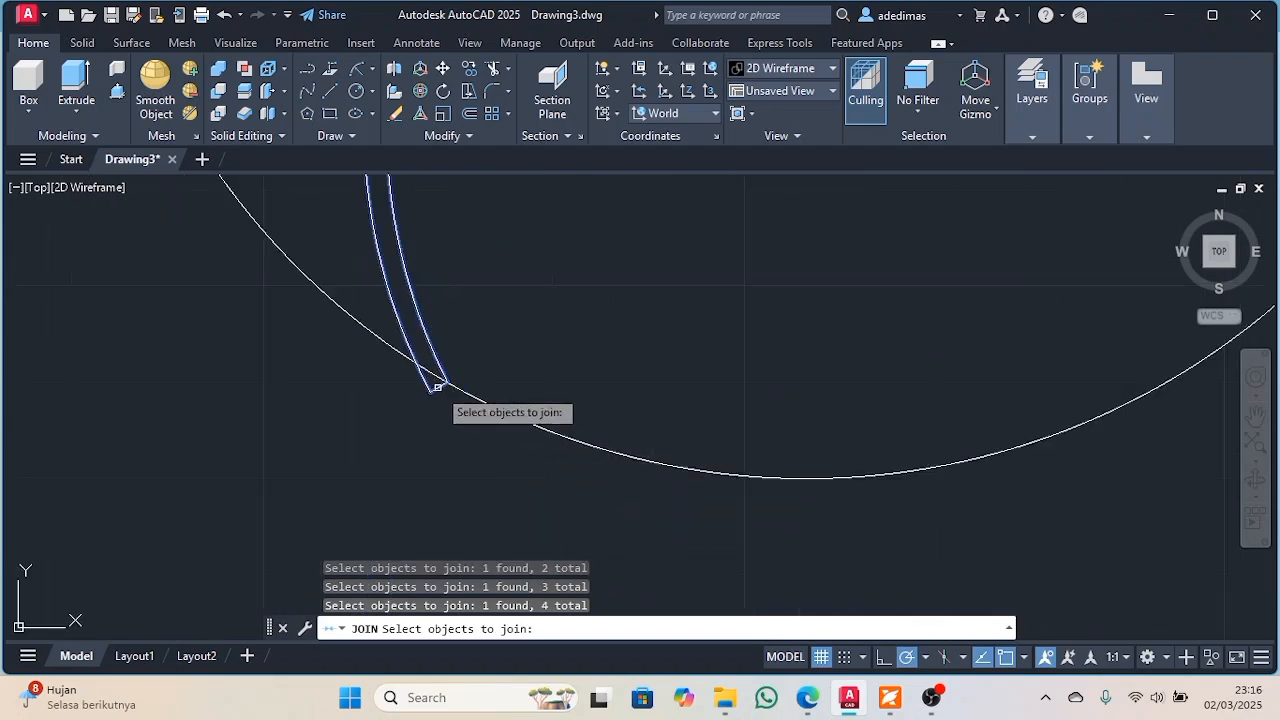
scroll(471, 411, down, 2)
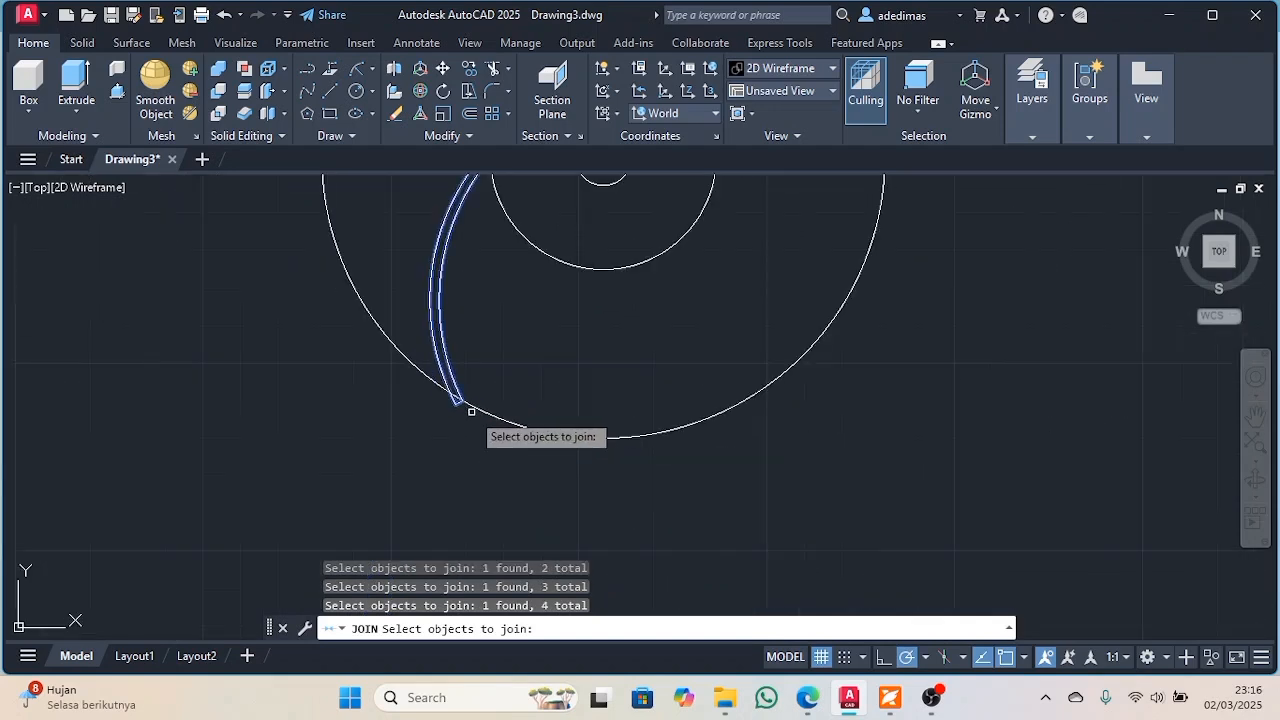
scroll(471, 411, down, 2)
scroll(466, 266, up, 2)
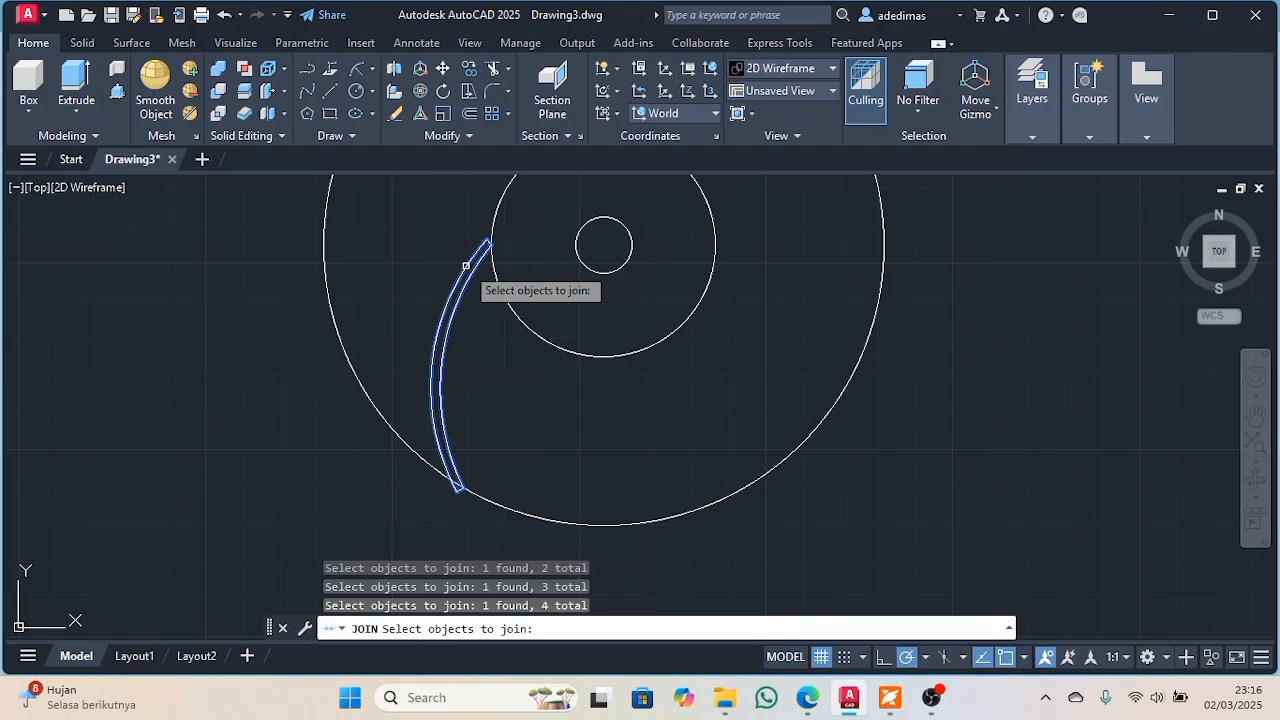
key(Return)
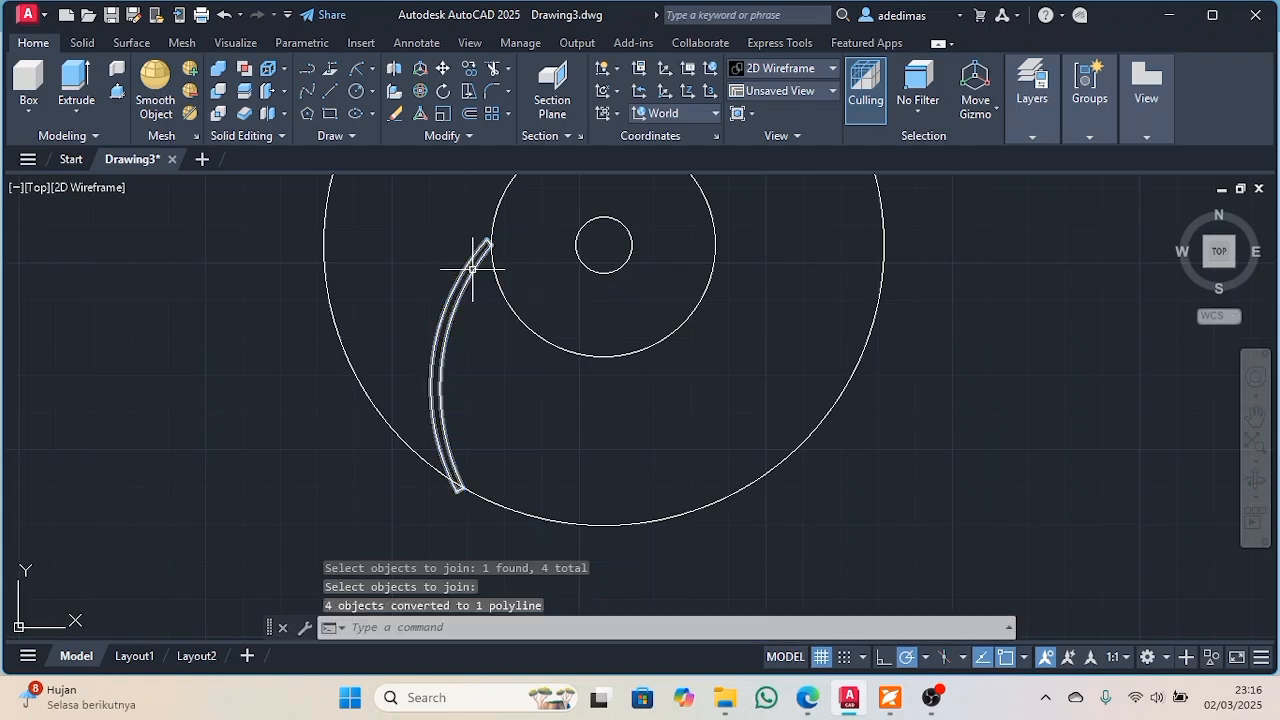
click(472, 268)
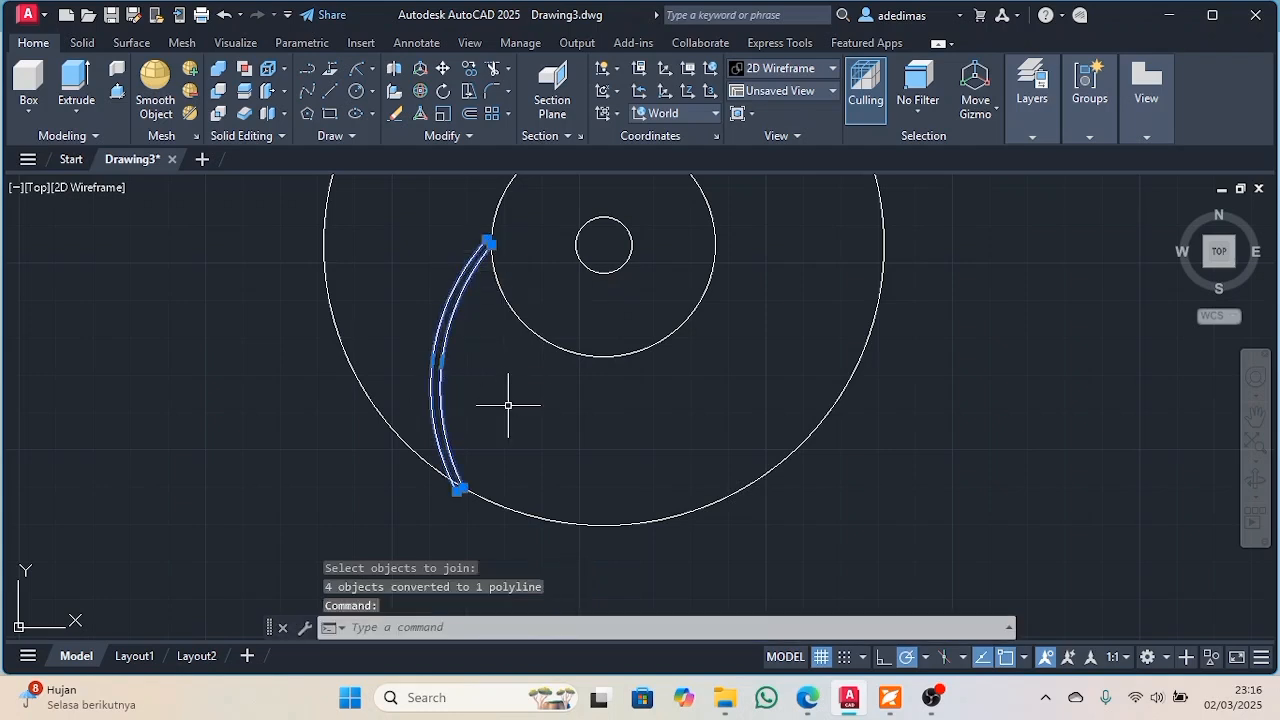
key(Escape)
scroll(508, 405, up, 2)
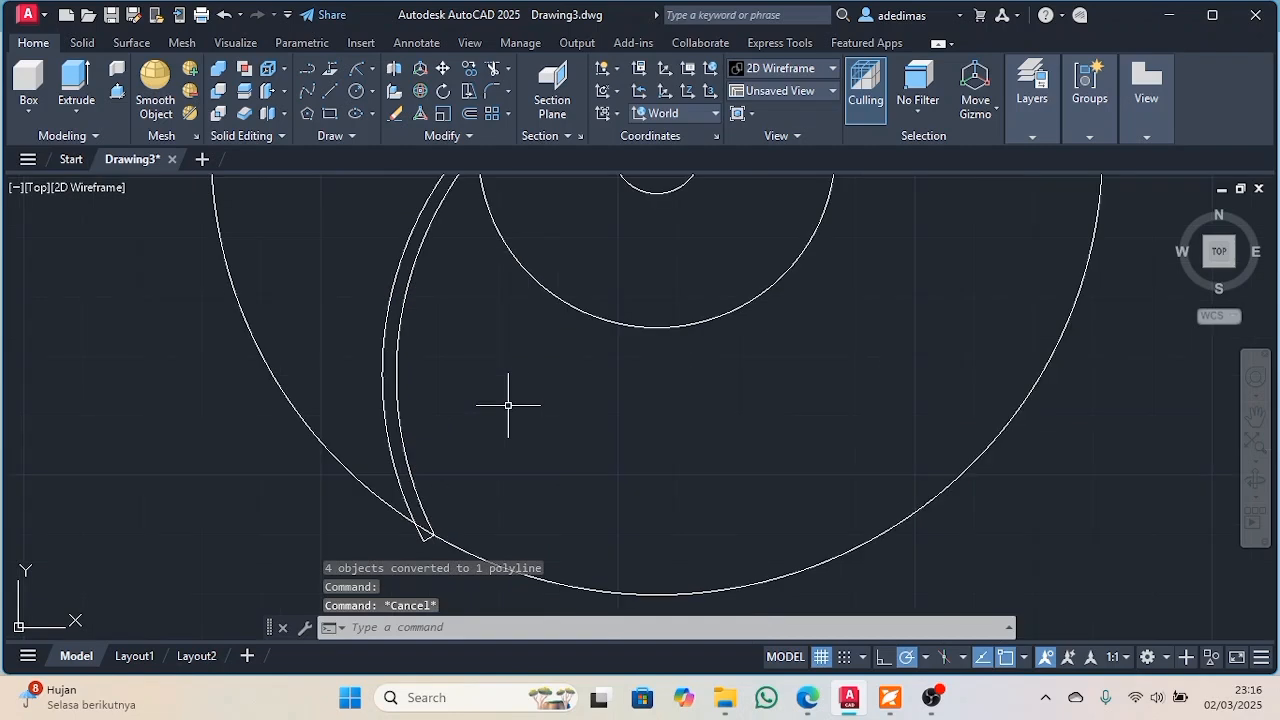
Polar-array the closed blade outline about the circles' centre with 6 items over 360 degrees, and select the array to check it
scroll(508, 403, down, 4)
scroll(472, 272, up, 2)
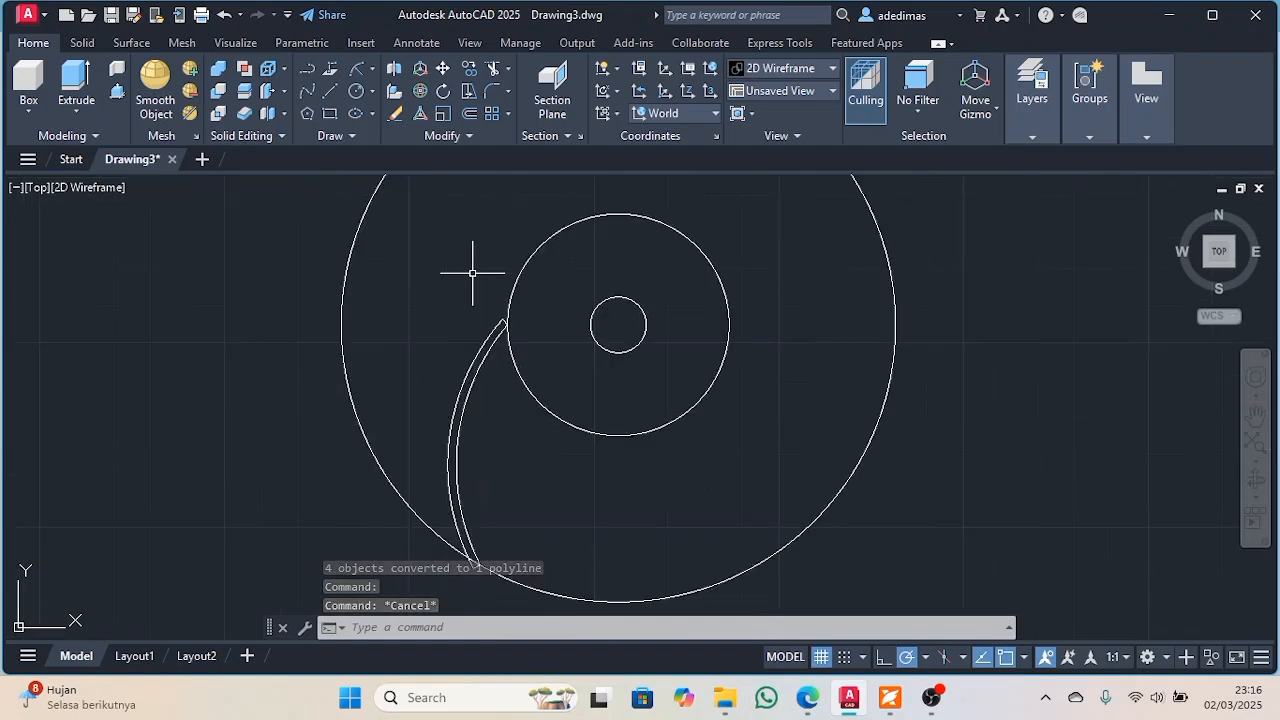
text(arr)
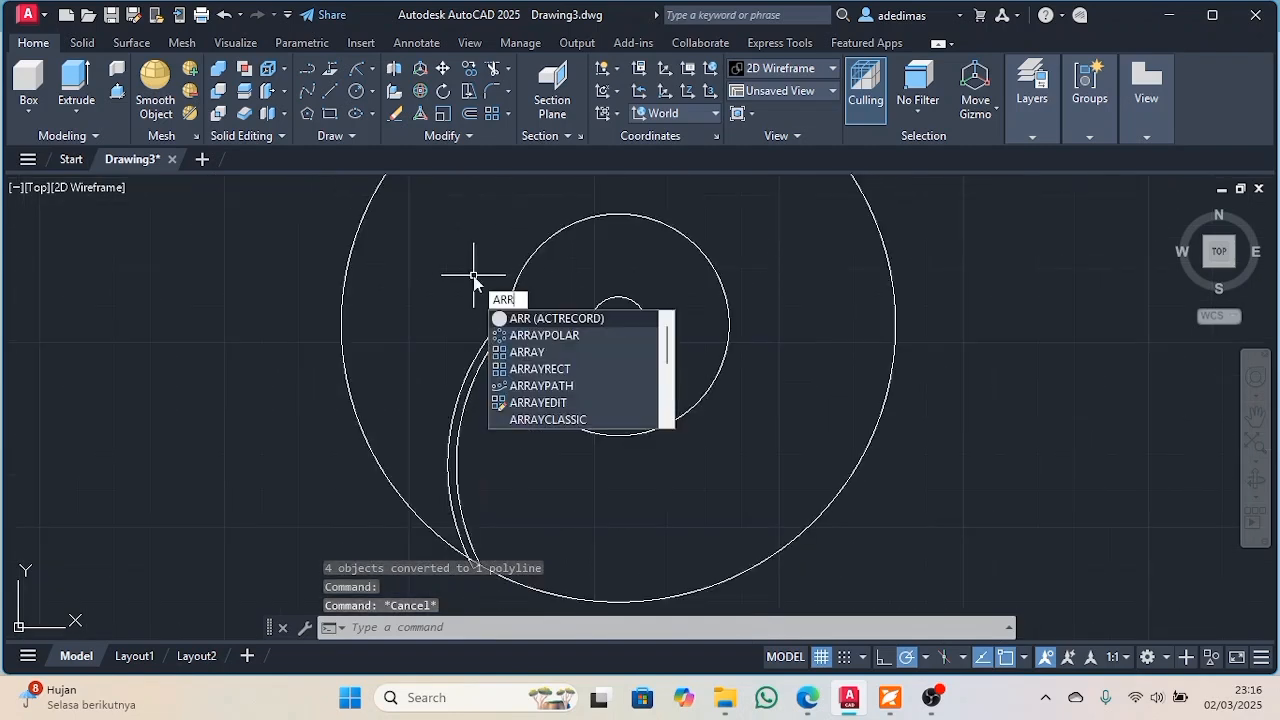
key(Down)
key(Return)
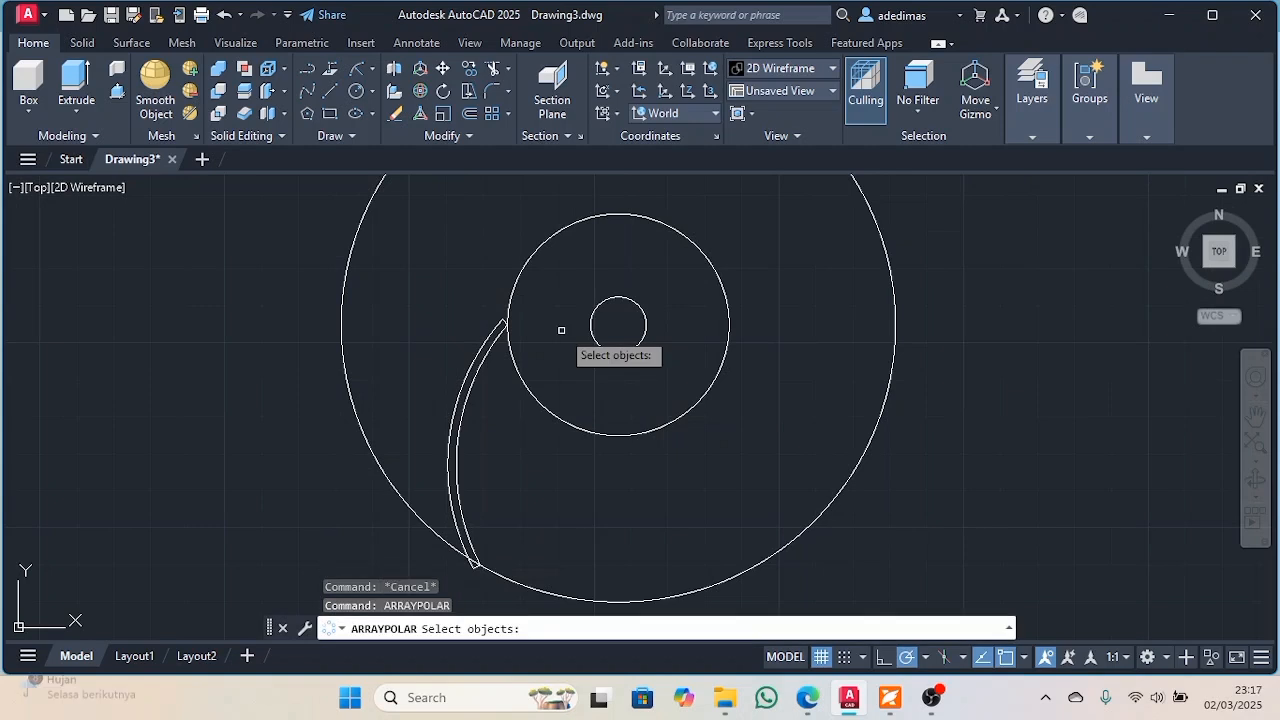
click(463, 383)
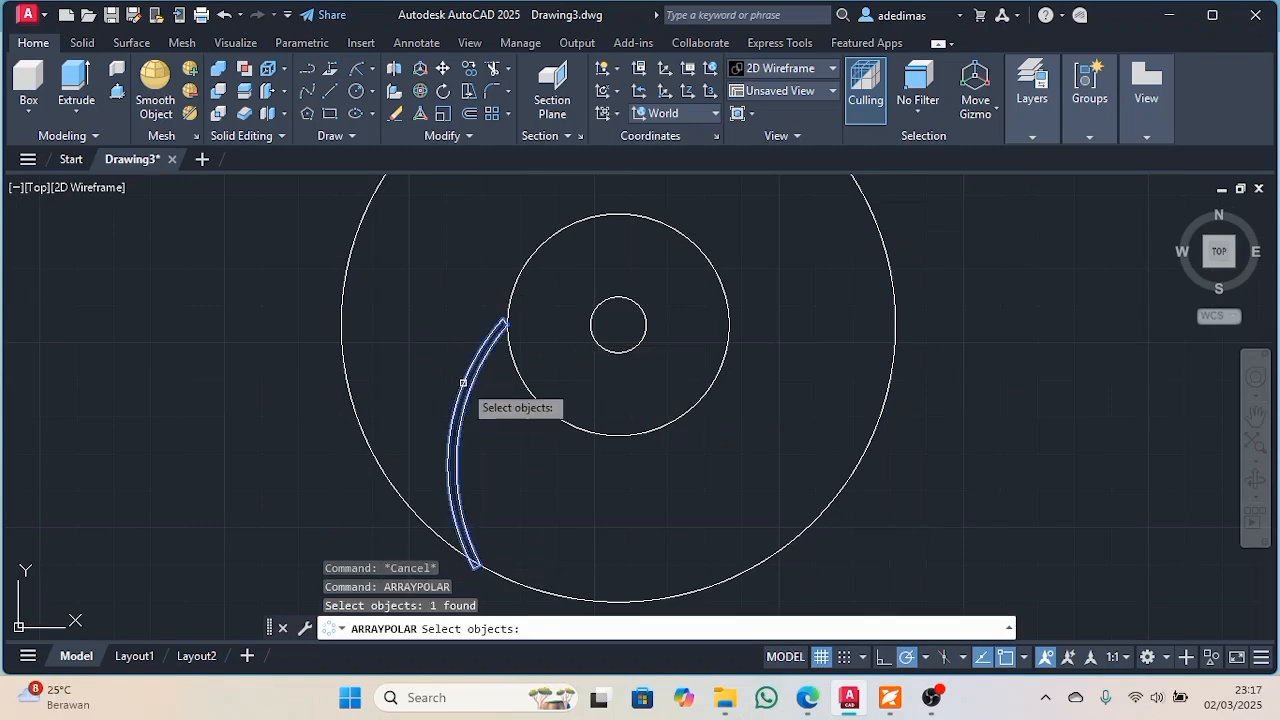
key(Return)
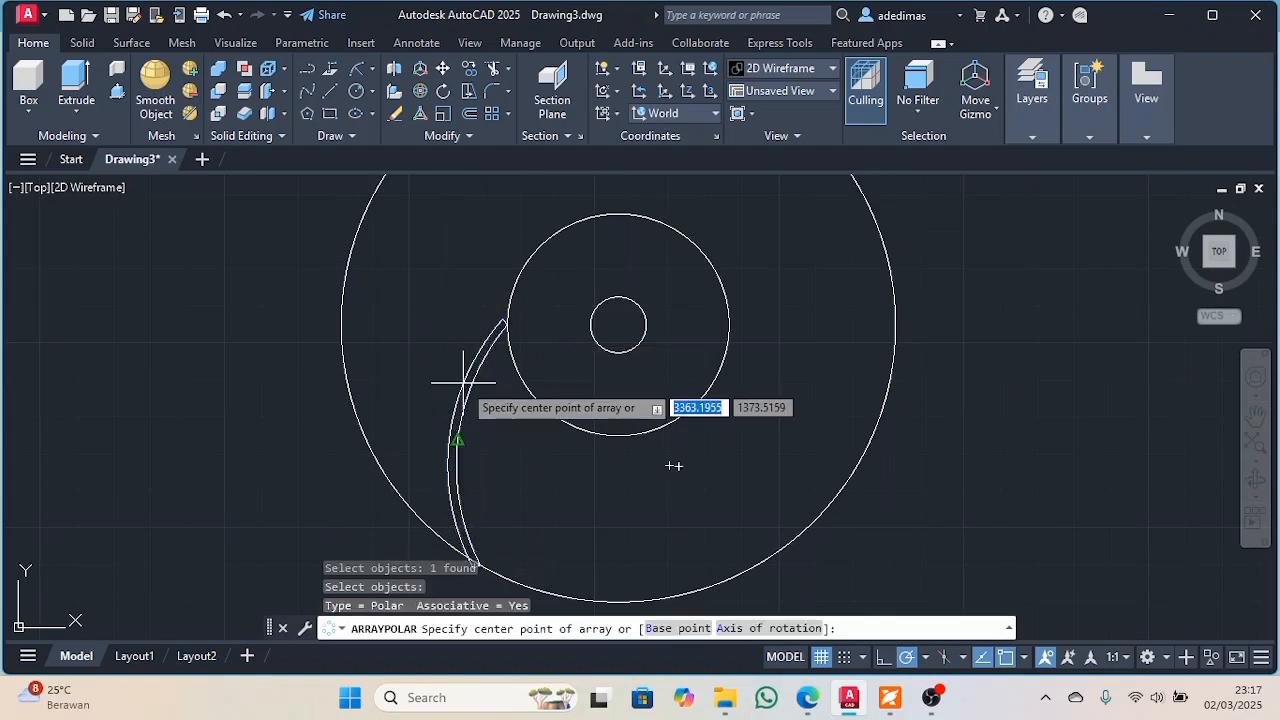
click(619, 324)
key(Return)
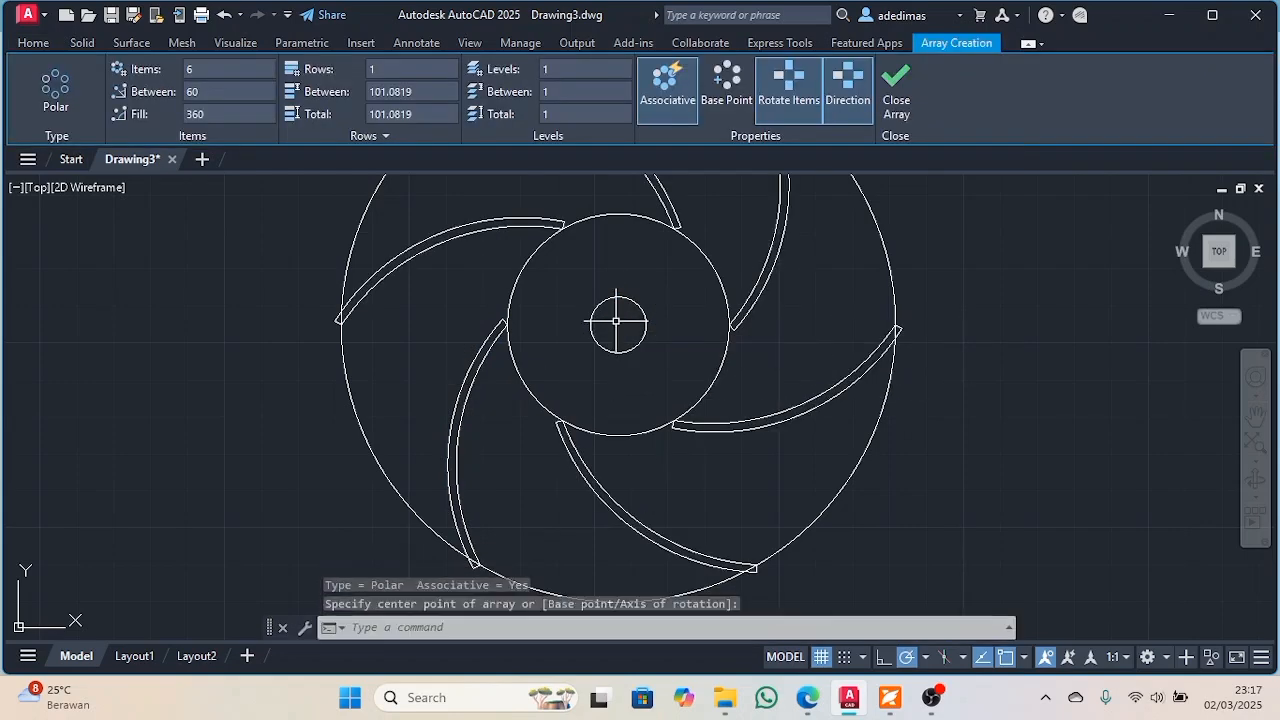
scroll(622, 405, down, 2)
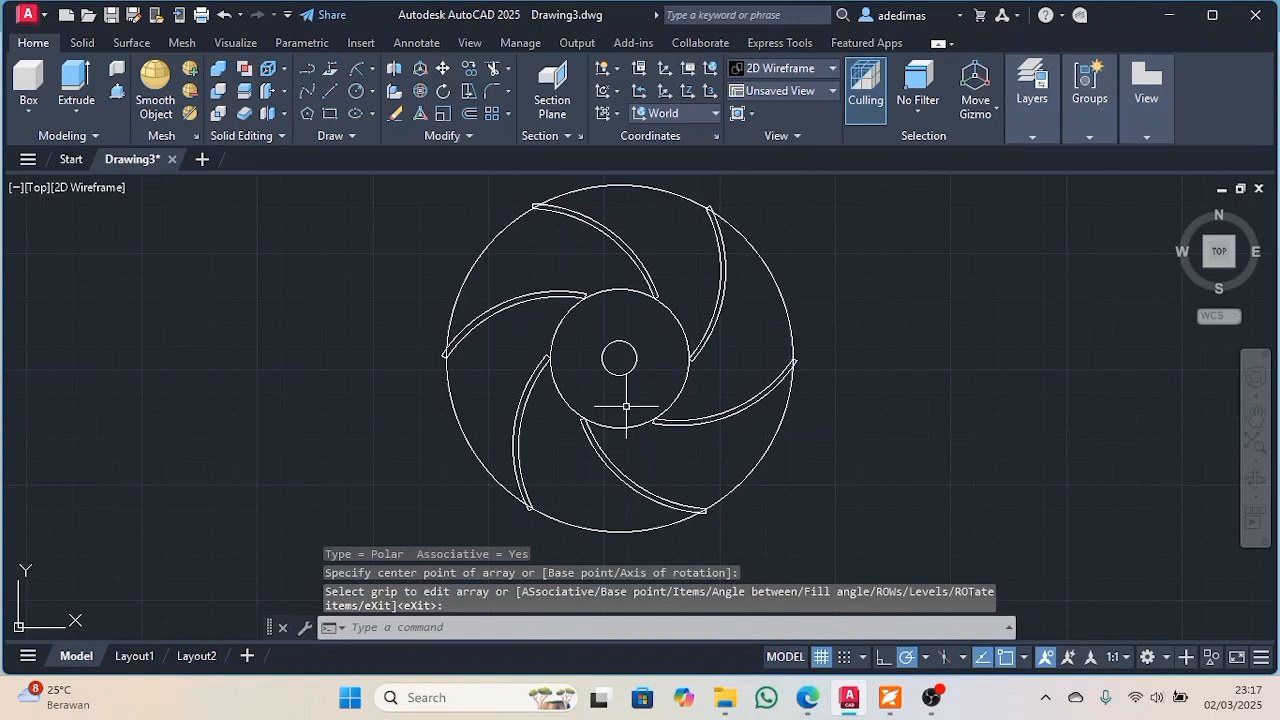
click(684, 421)
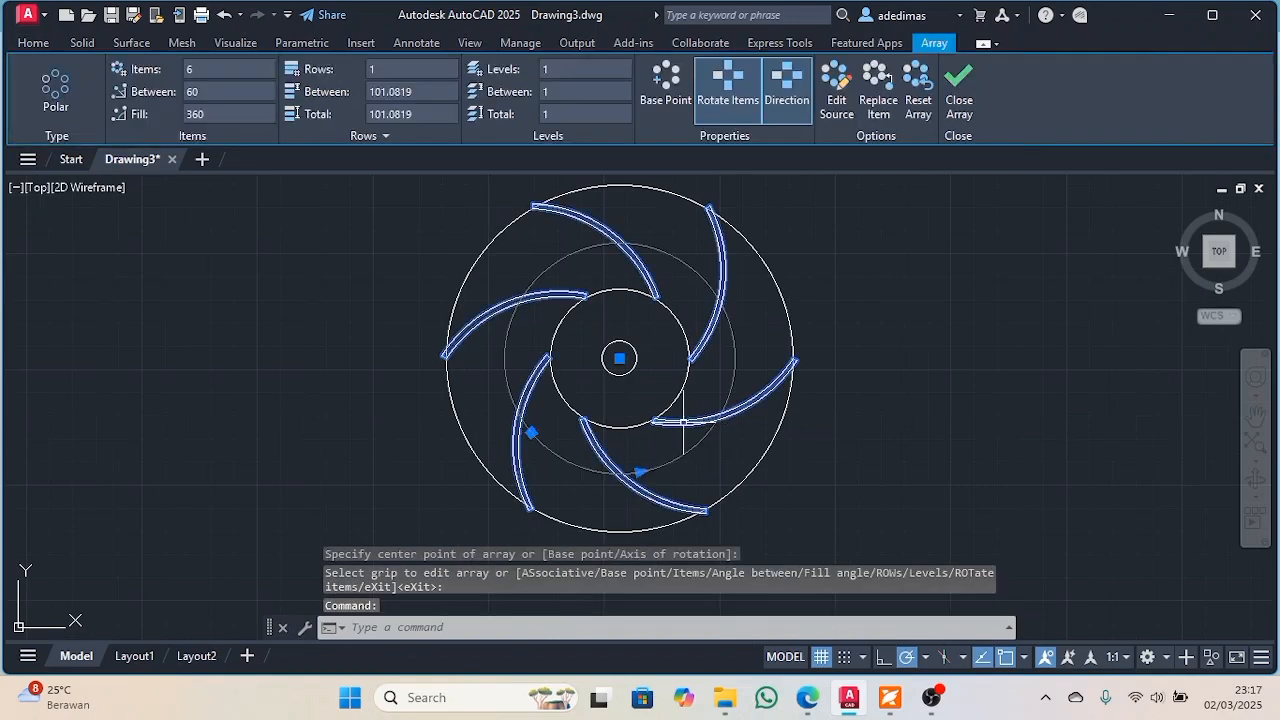
click(957, 122)
Switch to Foxit PDF Reader, examine the blade layout and height detail in the exercise drawing, and return to AutoCAD
click(890, 697)
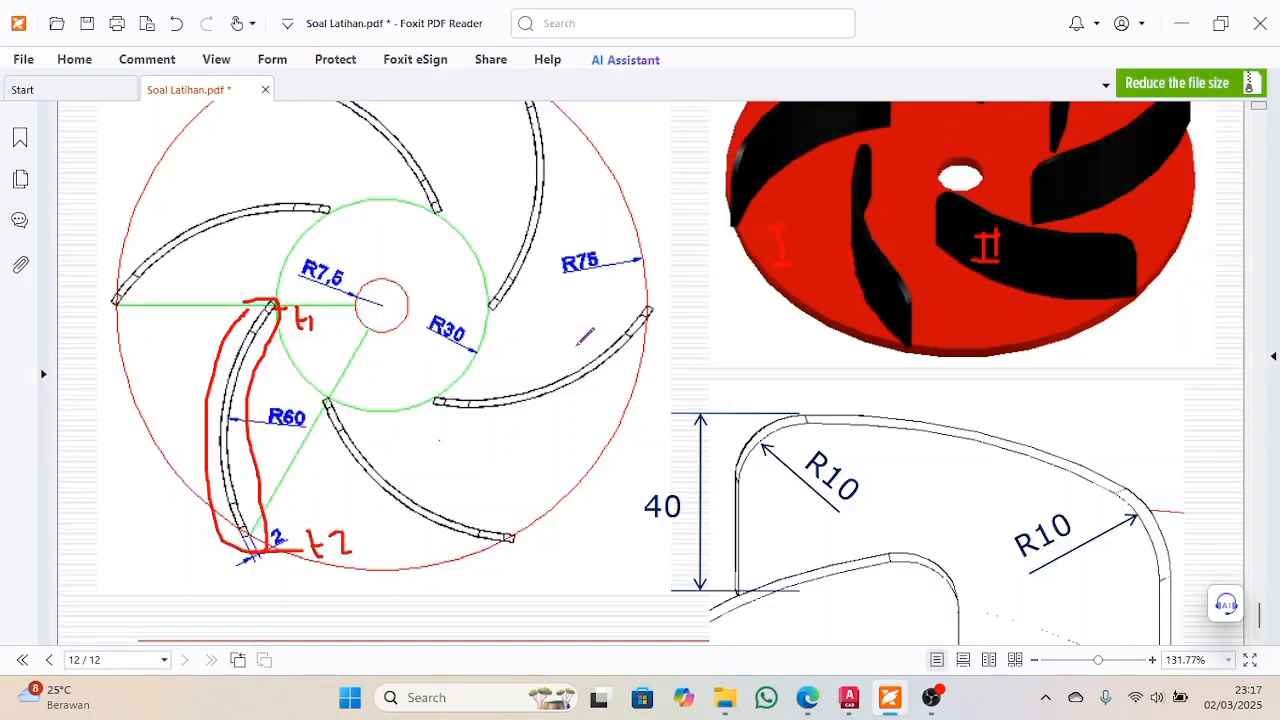
ctrl+scroll(585, 337, down, 1)
ctrl+scroll(580, 337, down, 1)
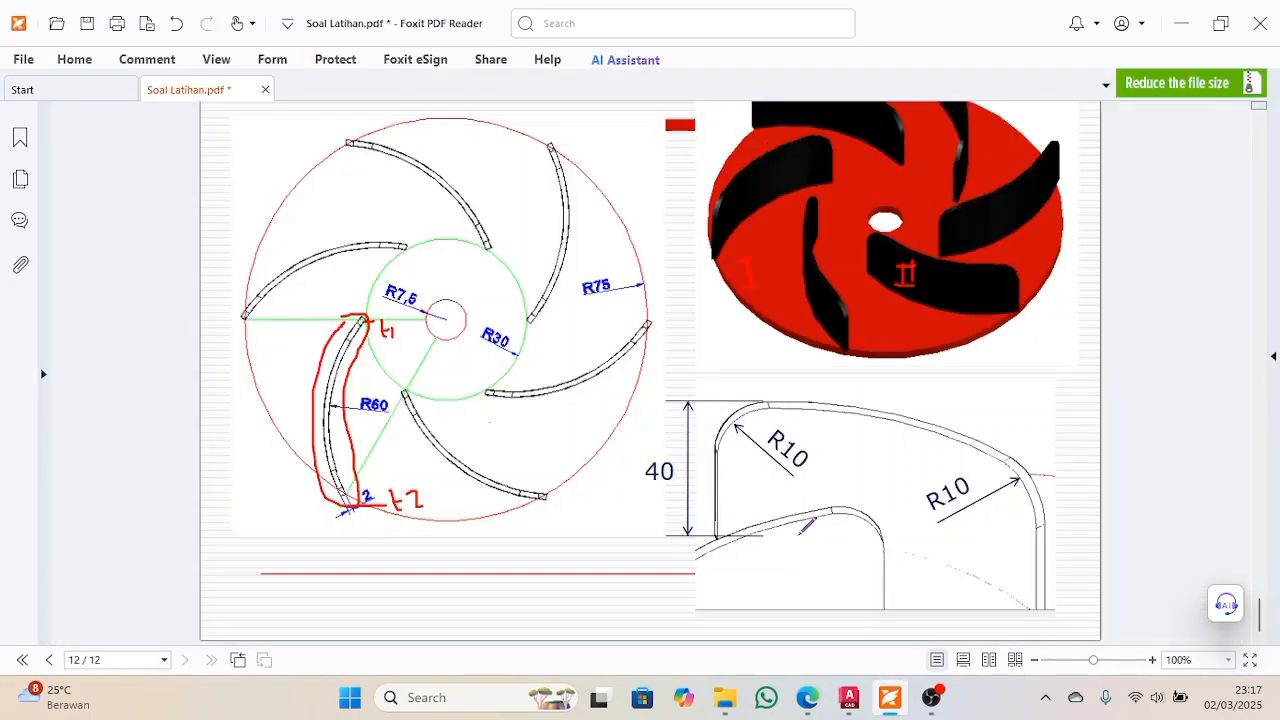
click(885, 698)
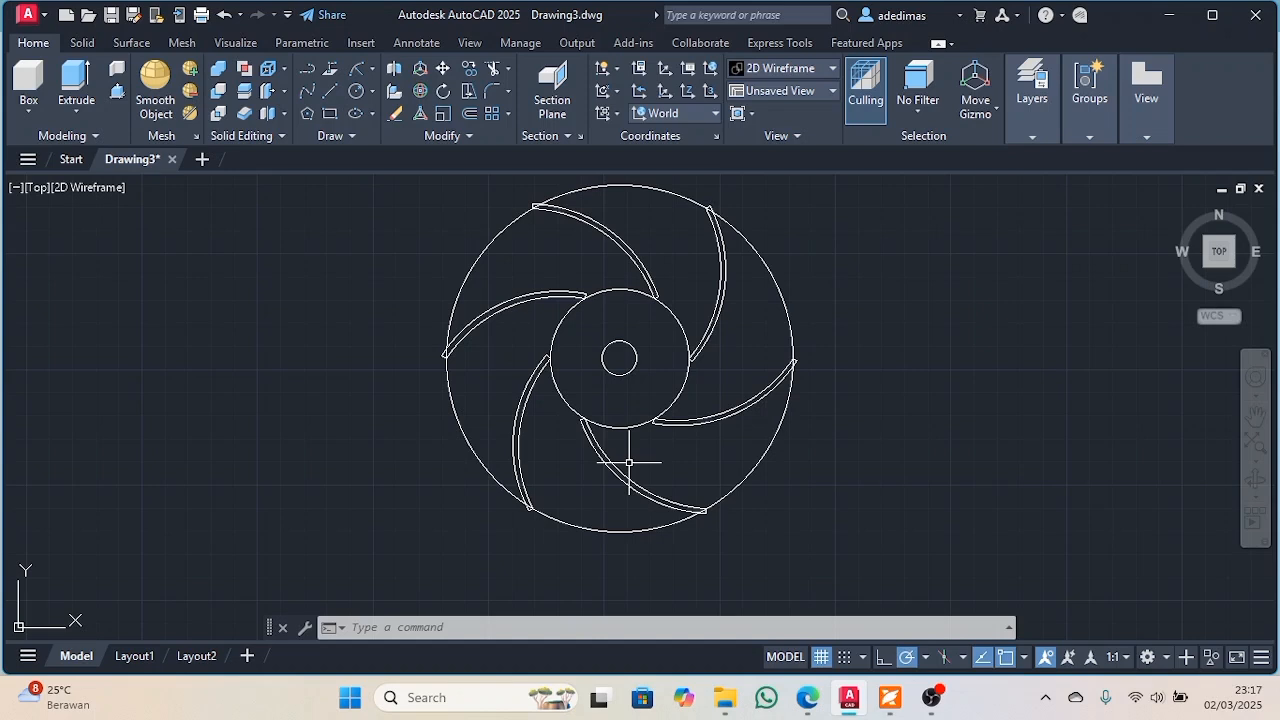
Try 8, 12 and 24 items in the polar array of blades, and set the count back to 6
click(545, 300)
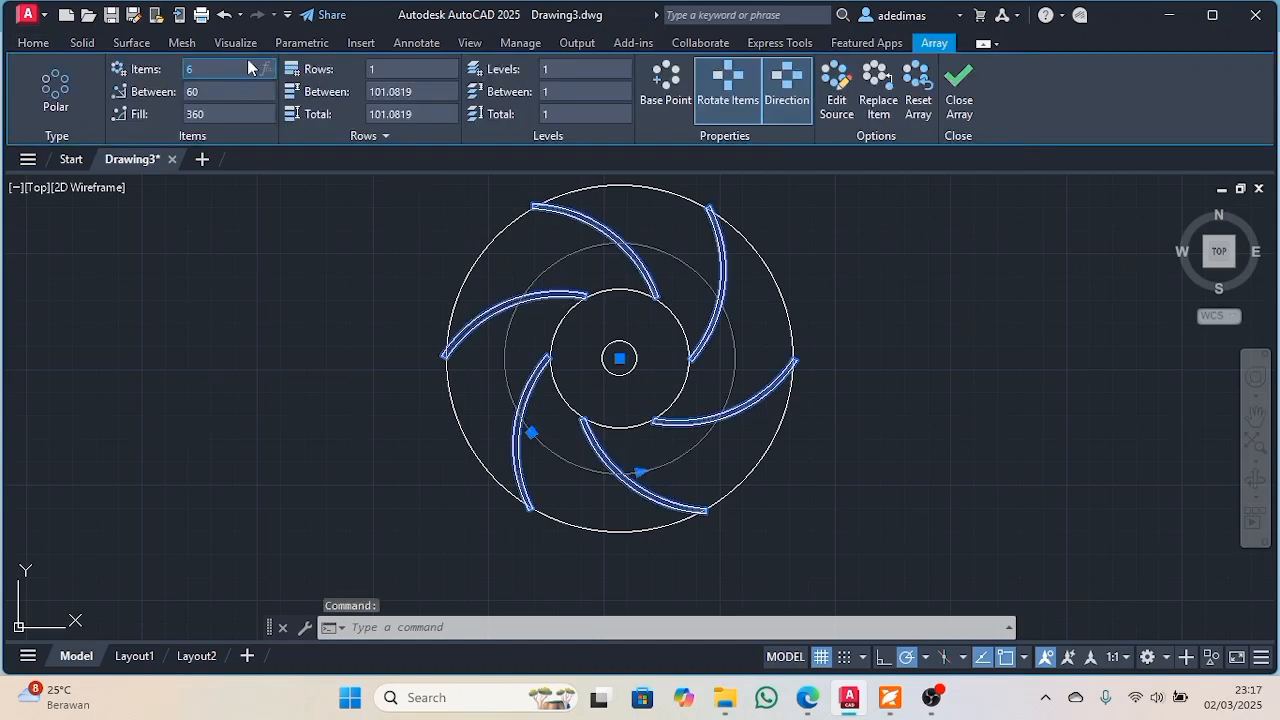
text(8)
key(Return)
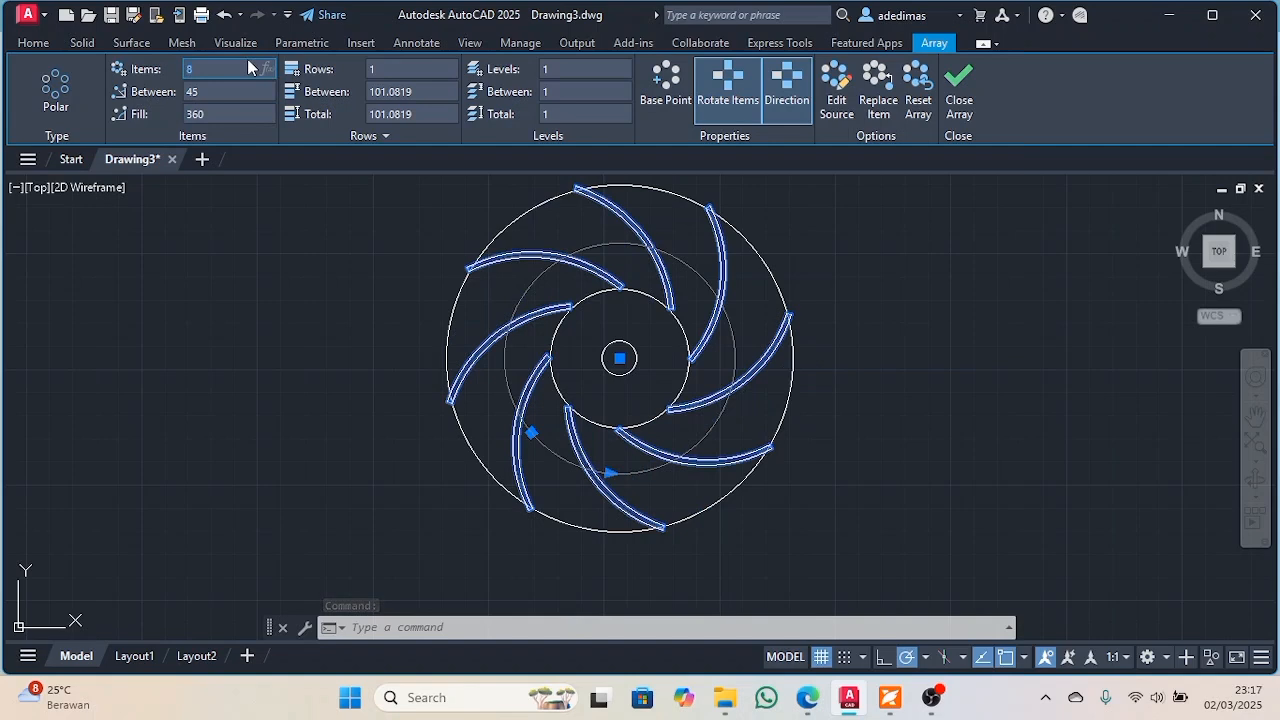
text(12)
key(Return)
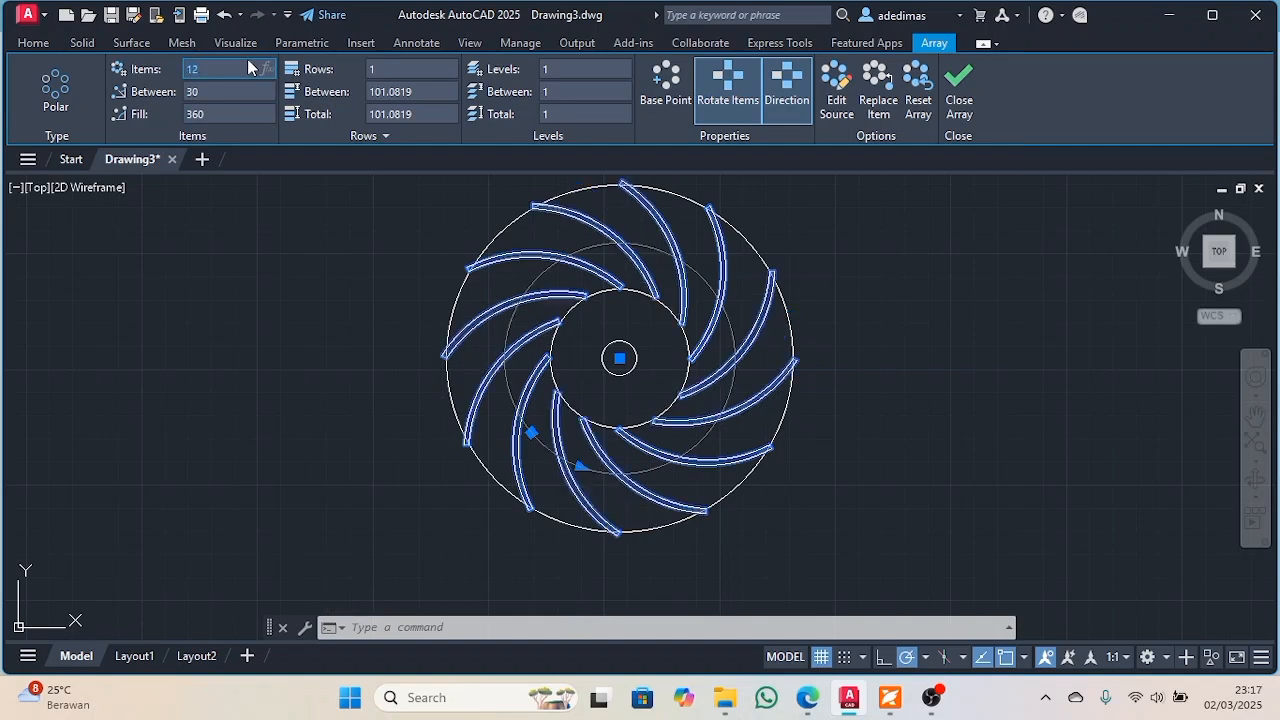
text(24)
key(Return)
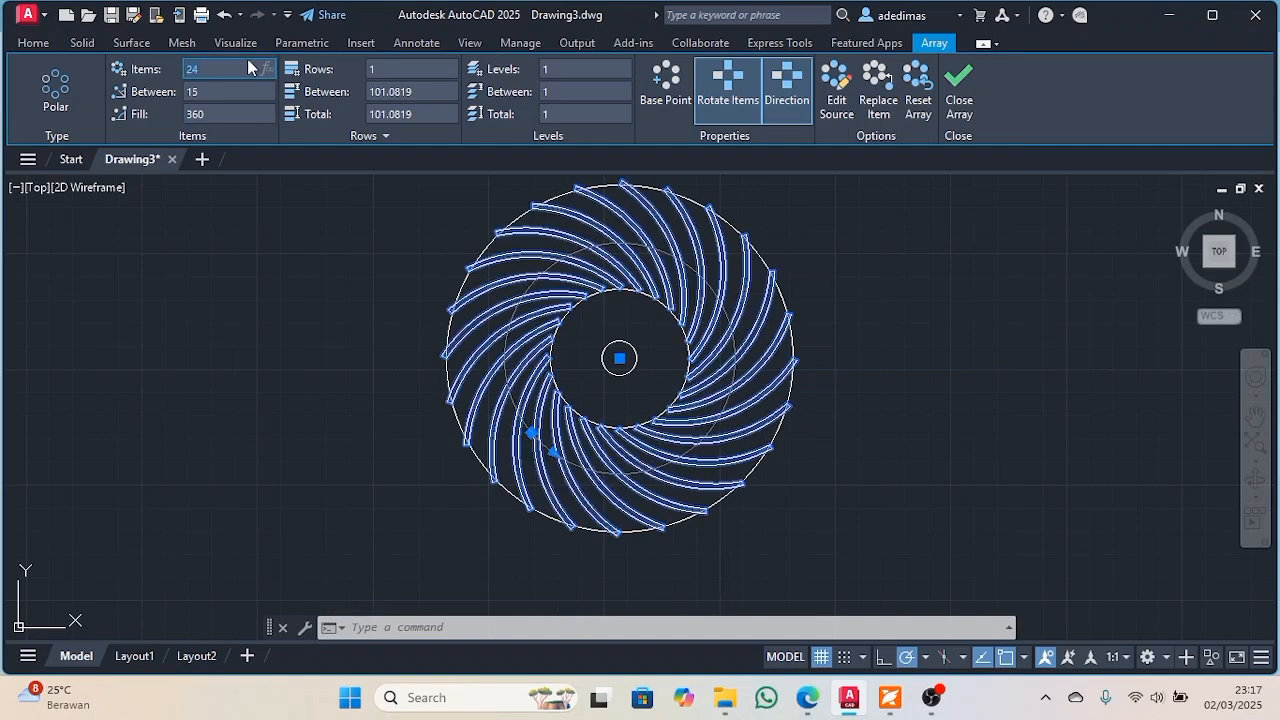
text(6)
key(Return)
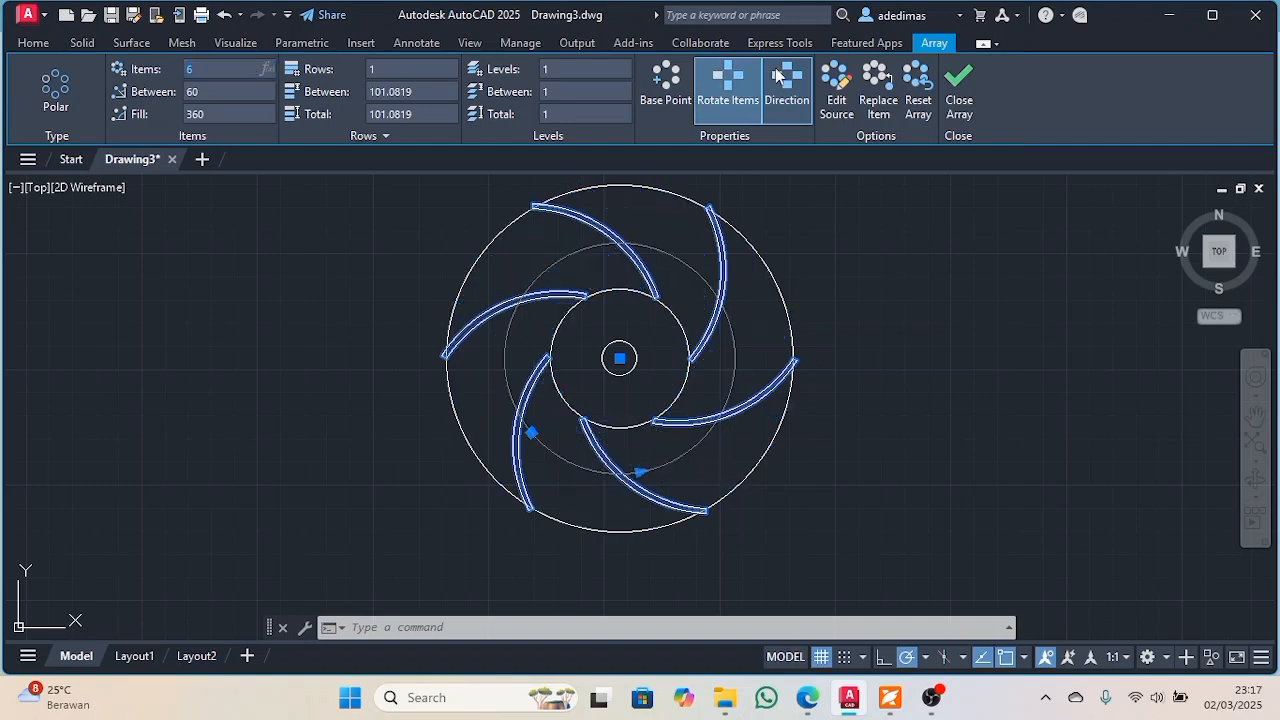
click(972, 80)
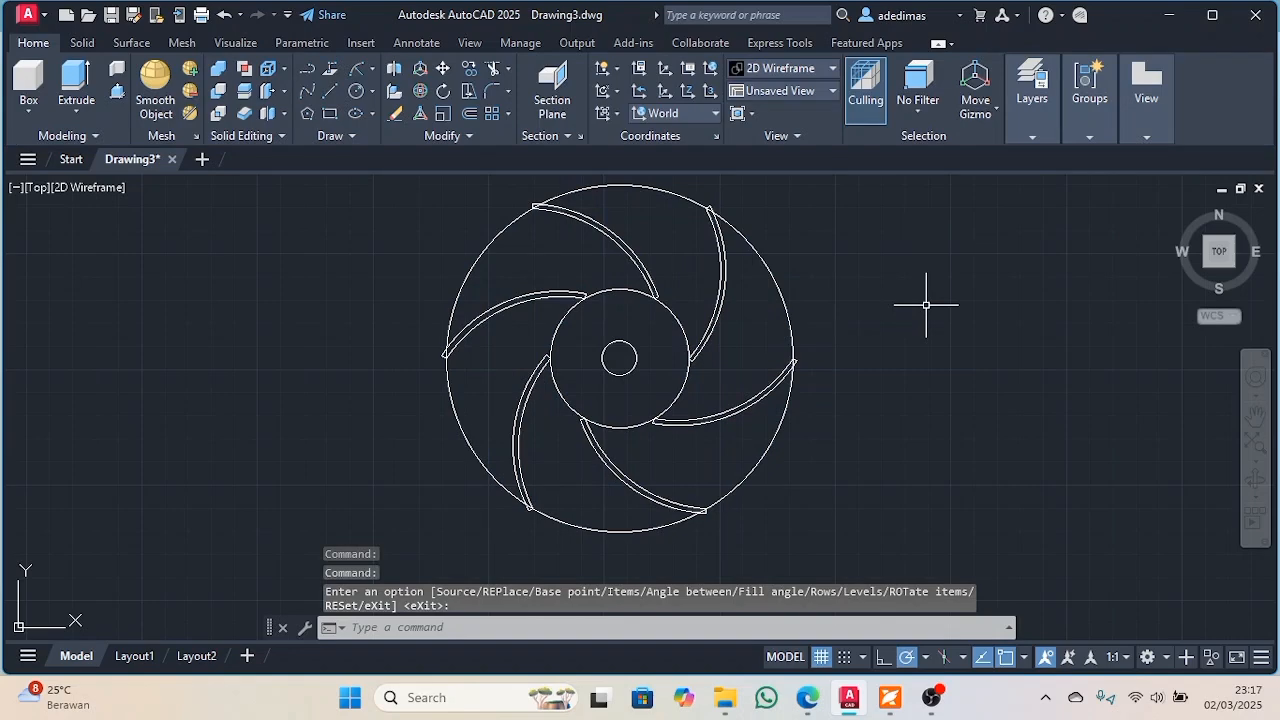
View the arrayed blades in SE isometric and top views, and compare them with the exercise drawing in Foxit PDF Reader
click(1237, 275)
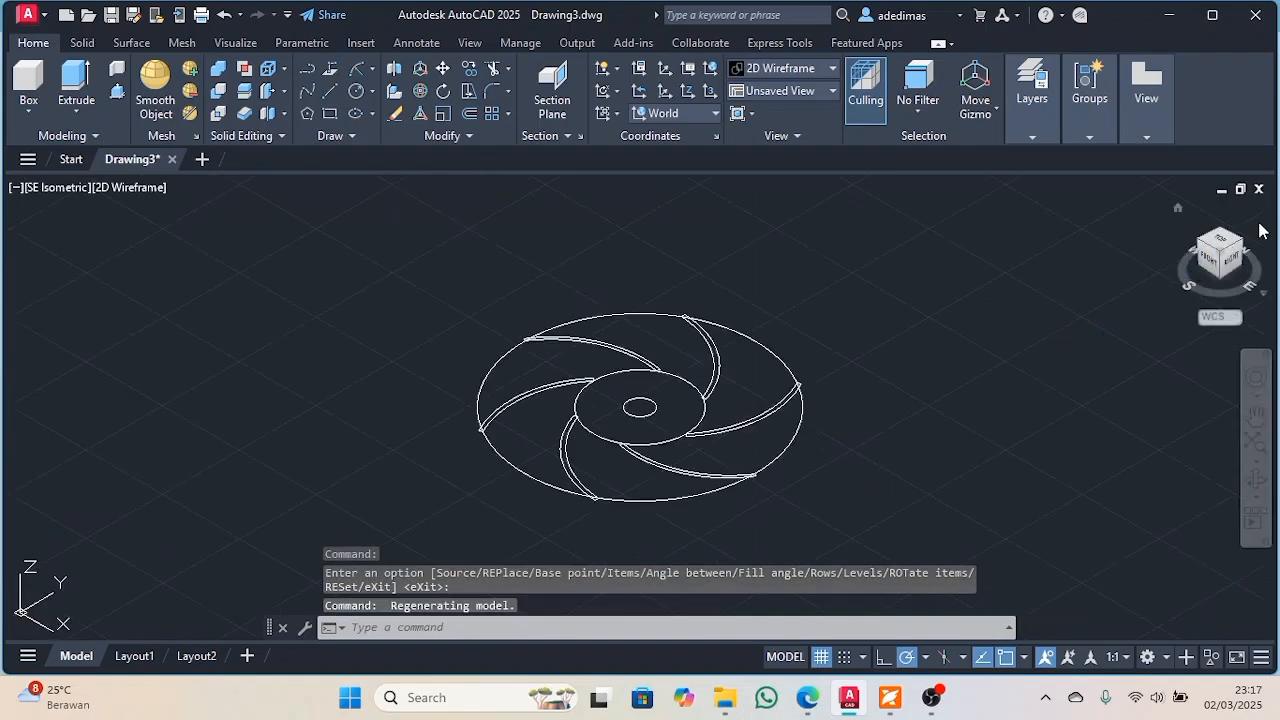
click(1221, 243)
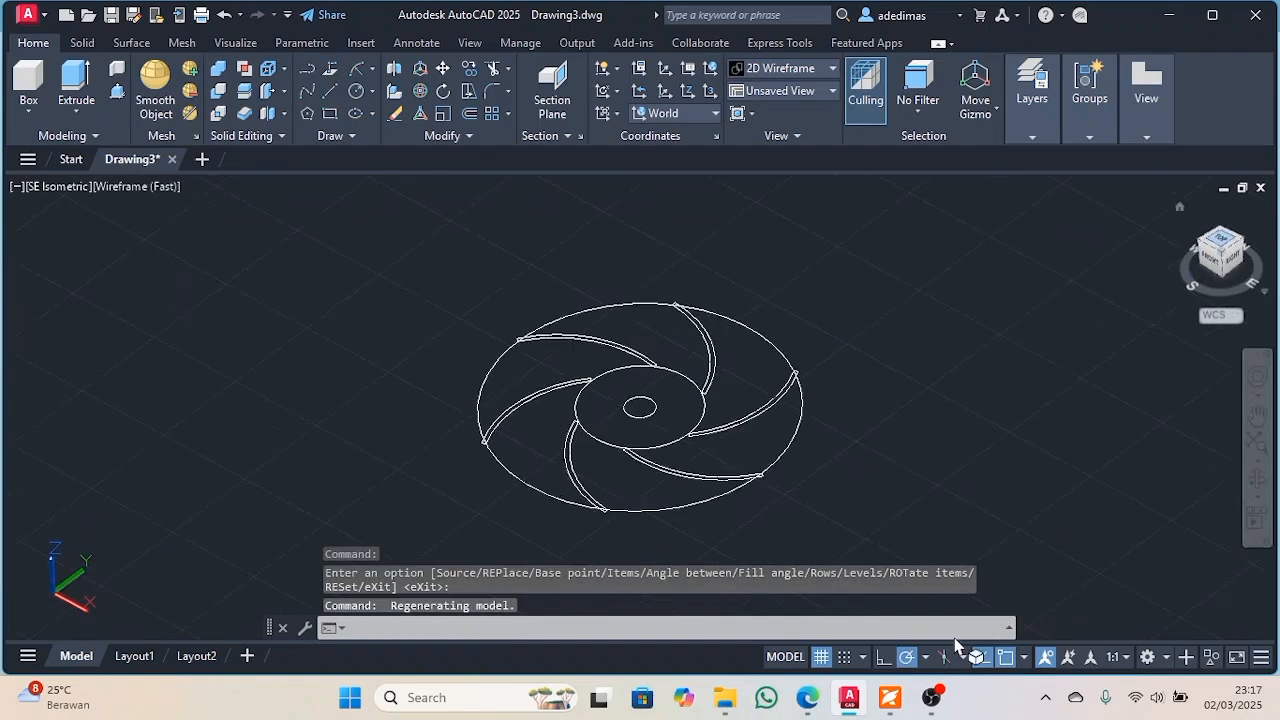
click(890, 700)
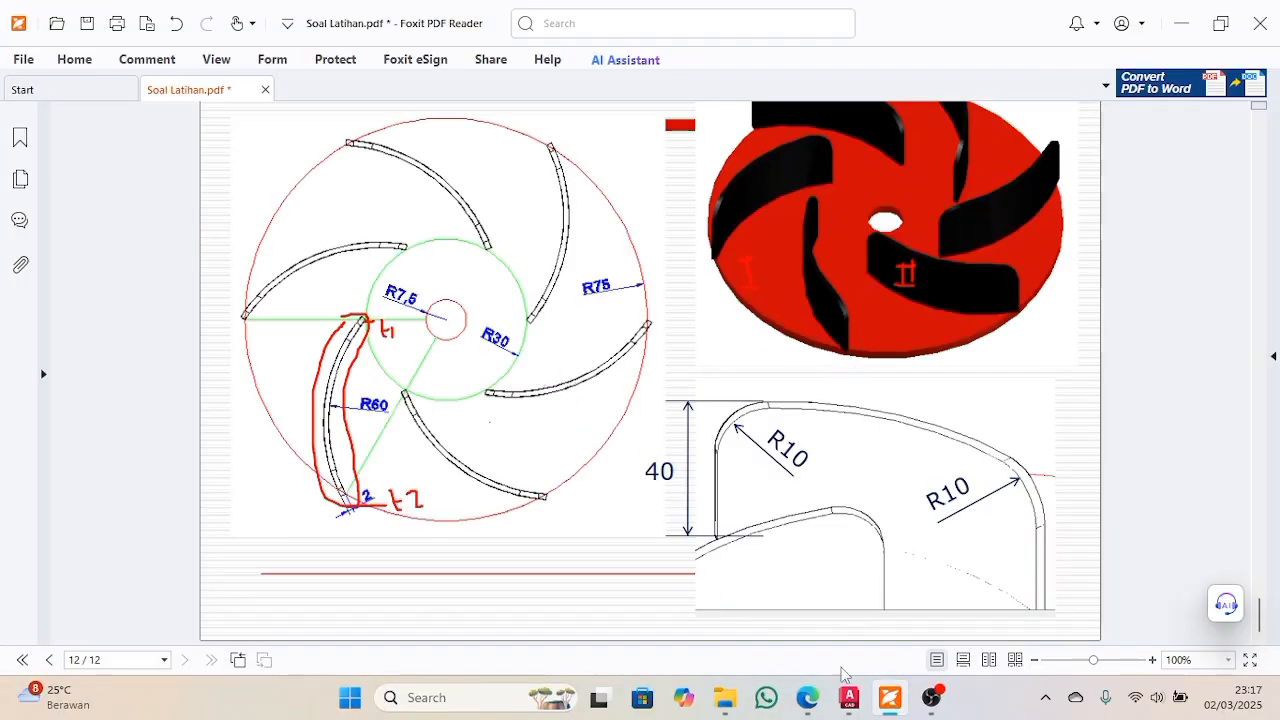
click(848, 697)
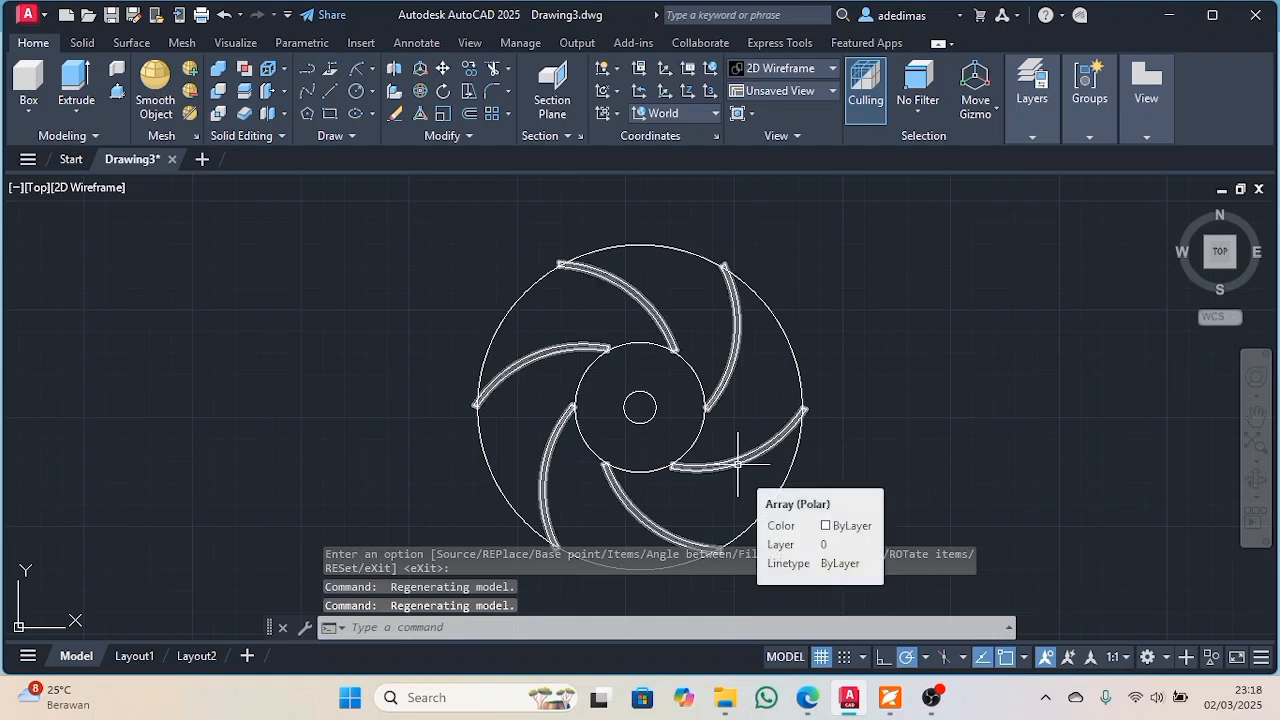
click(890, 698)
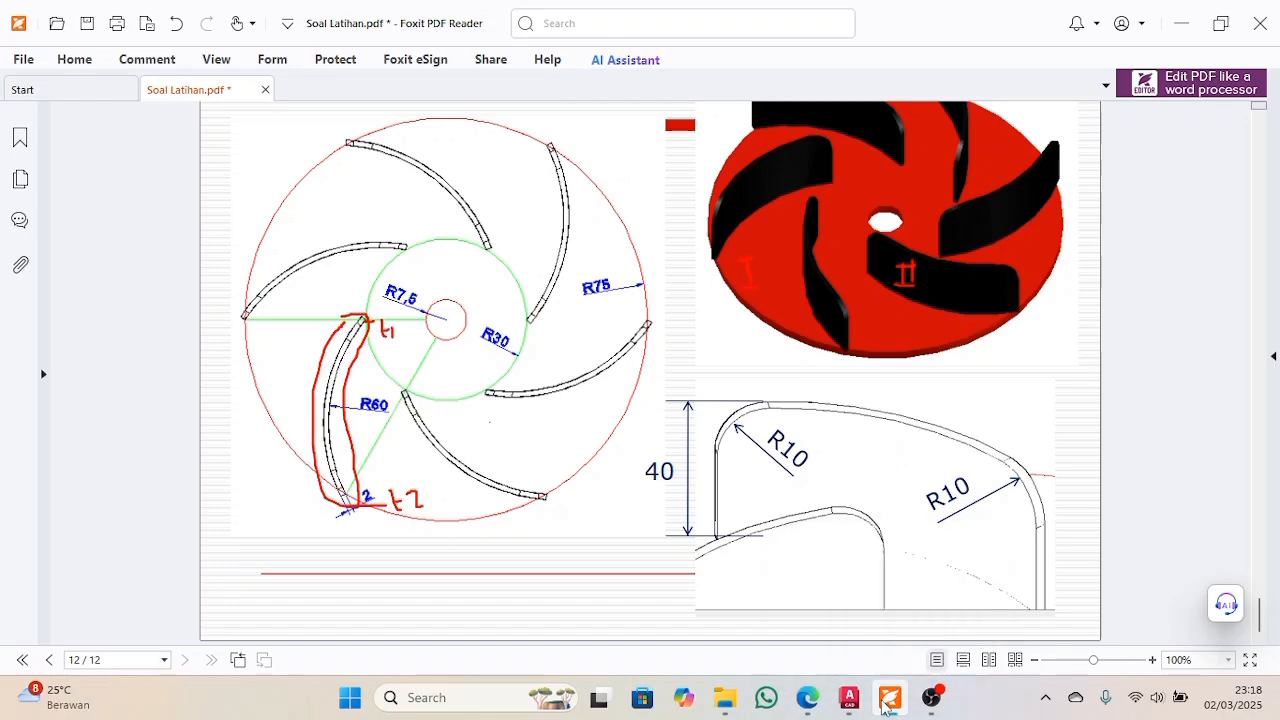
click(849, 698)
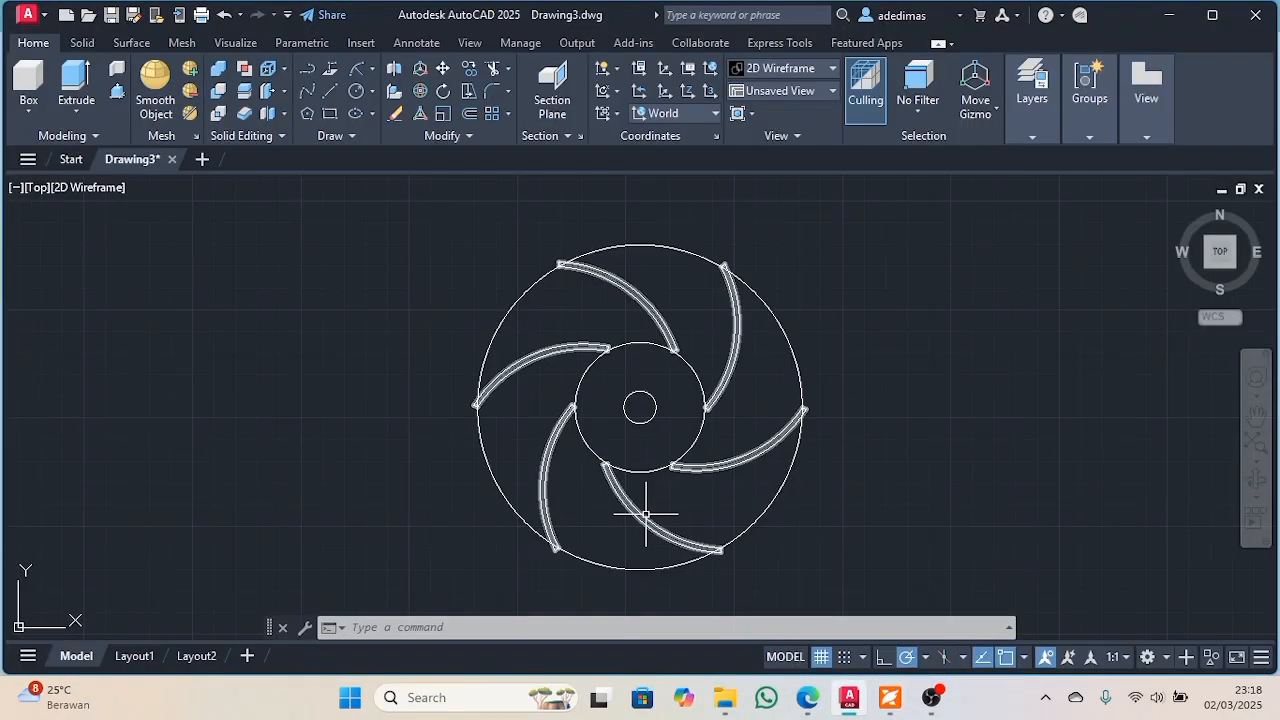
Undo the view changes, the array edits and the polar array, back to the single blade outline
key(ctrl+z)
key(ctrl+z)
key(ctrl+z)
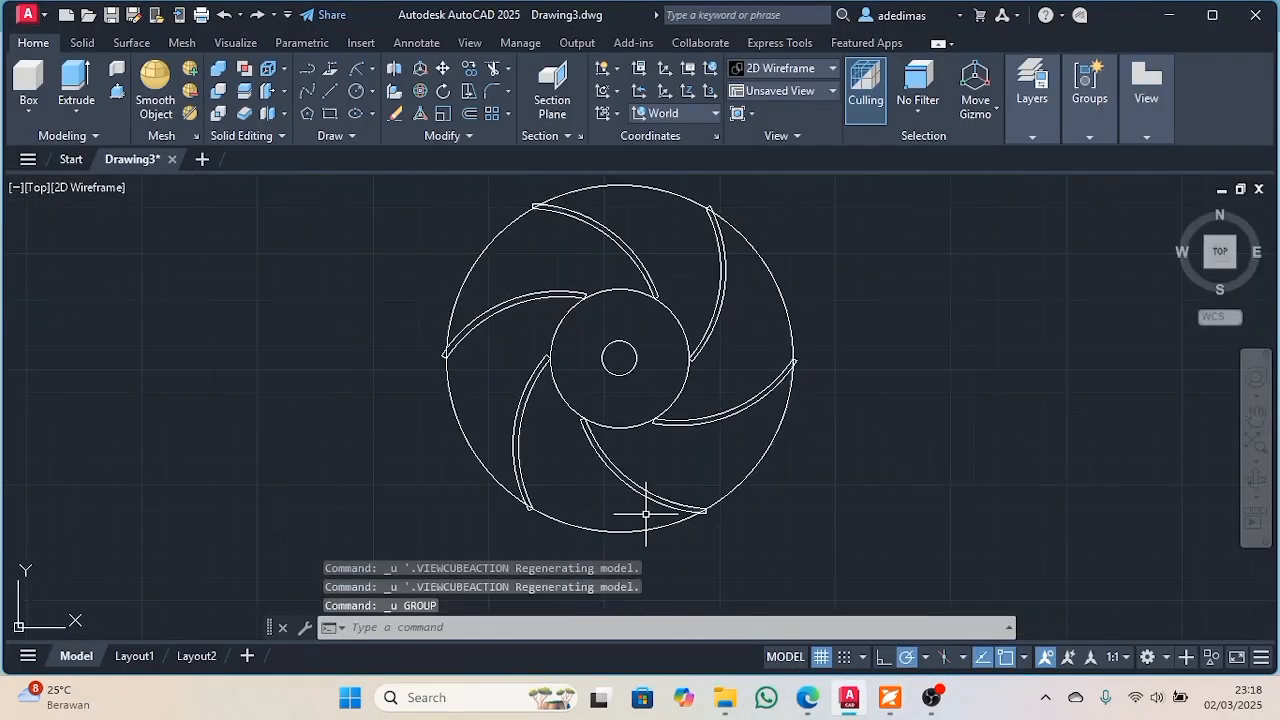
key(ctrl+z)
key(ctrl+z)
key(ctrl+z)
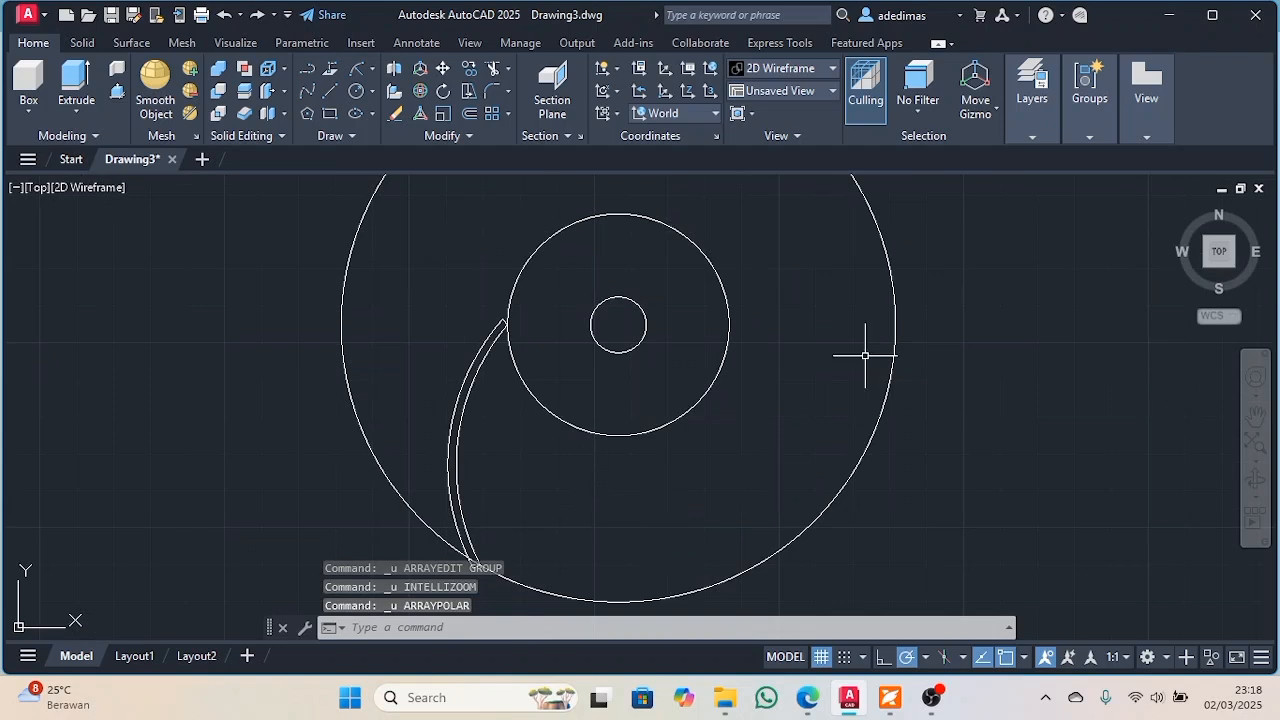
Erase the middle circle at the blade's inner end, and show the model in SE isometric view
click(686, 415)
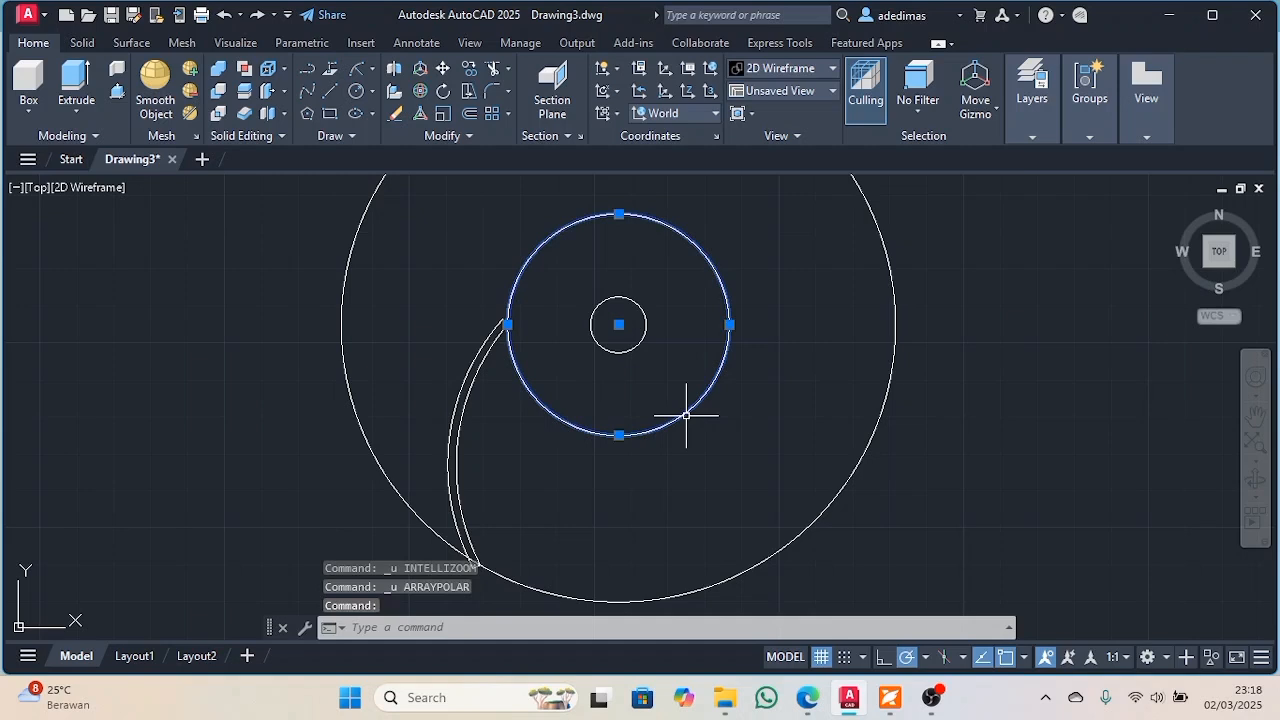
key(Delete)
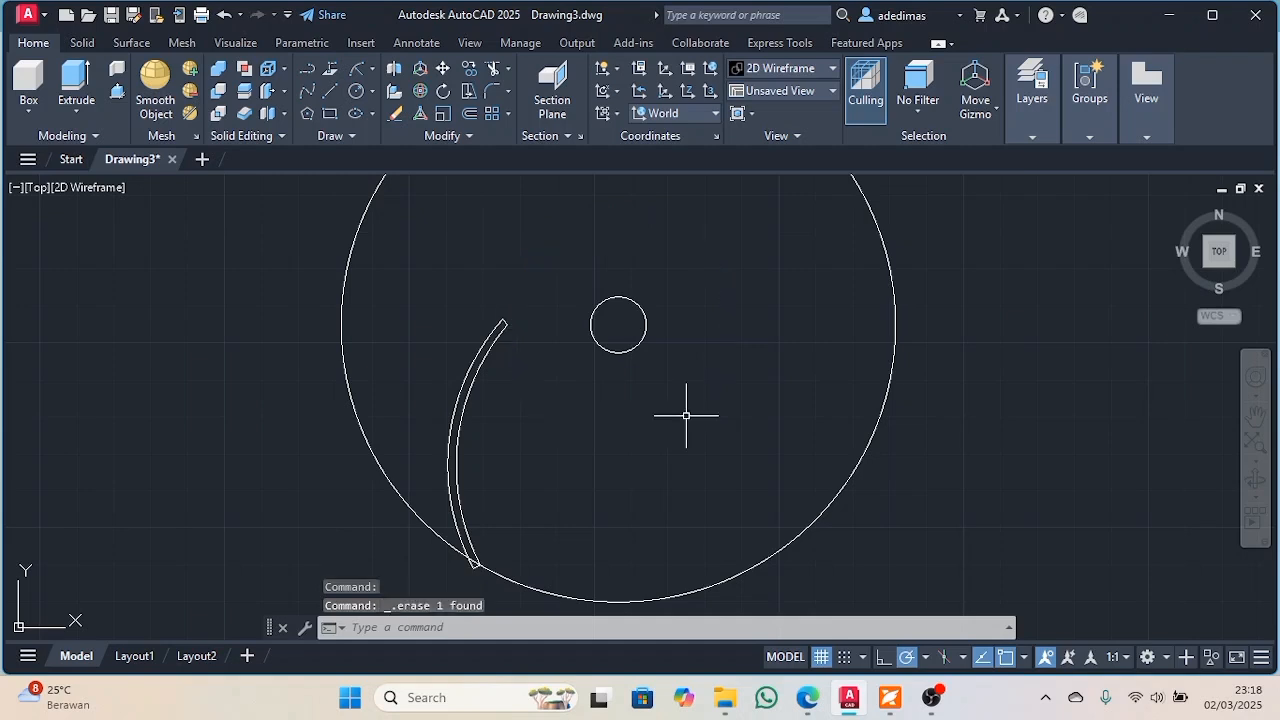
click(1238, 268)
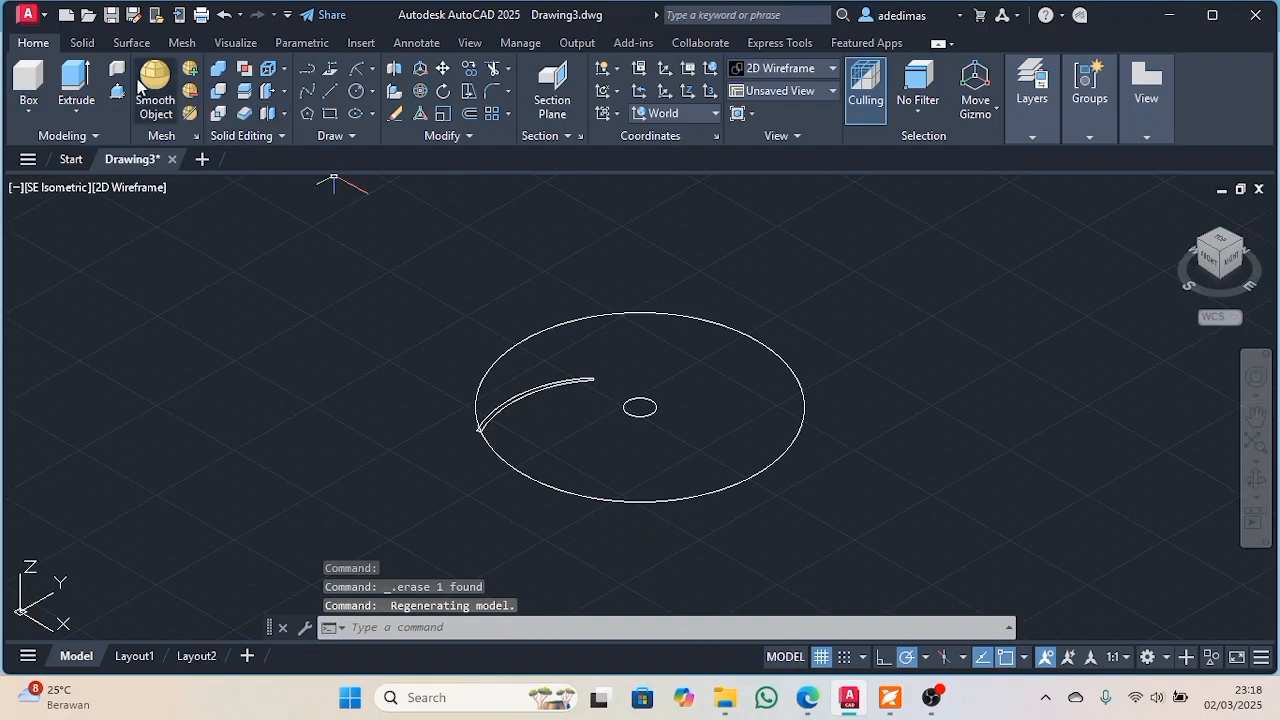
Switch to Foxit PDF Reader, review Exercise 7, and circle the blade's thickness 2 and height 40 in the drawing
click(893, 710)
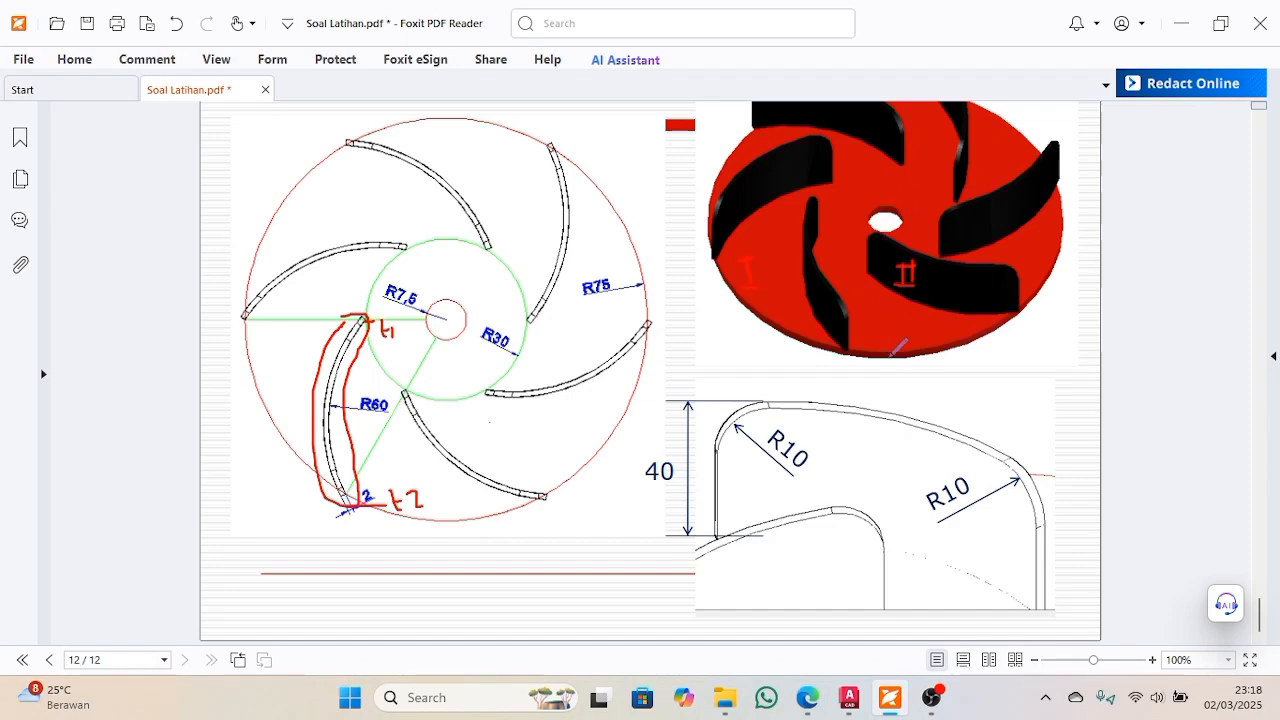
scroll(650, 373, up, 4)
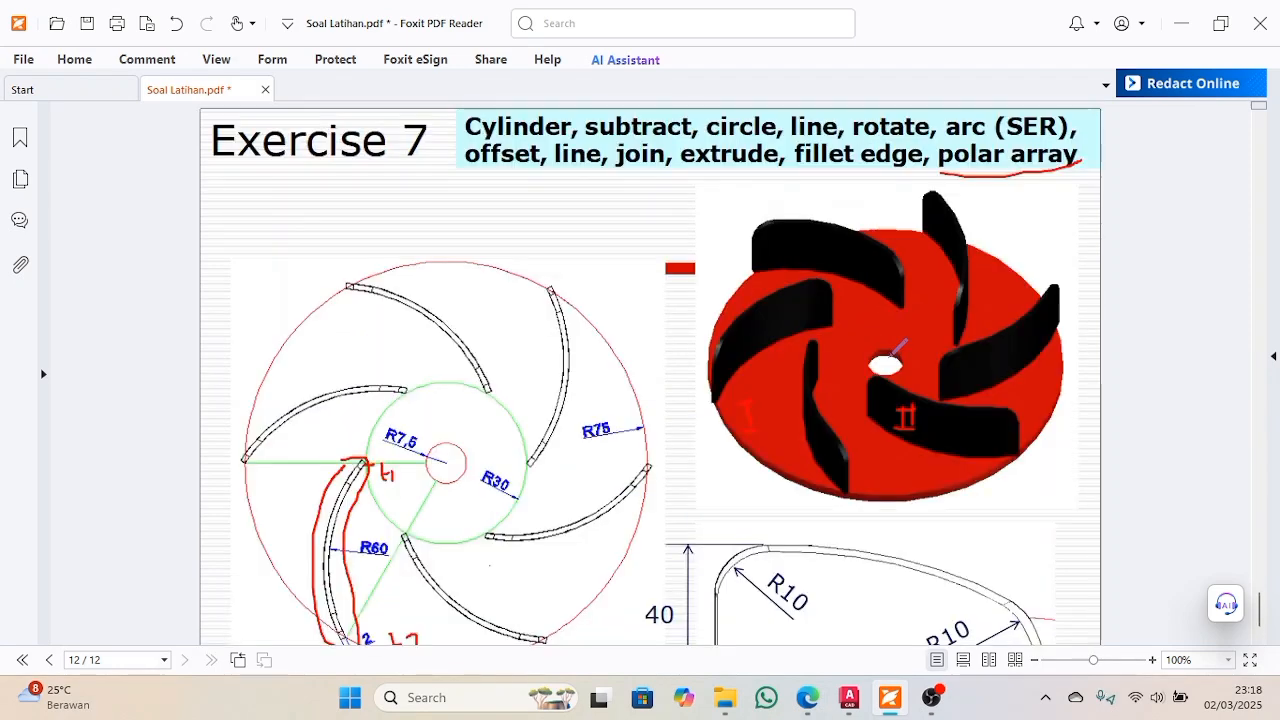
scroll(650, 373, down, 3)
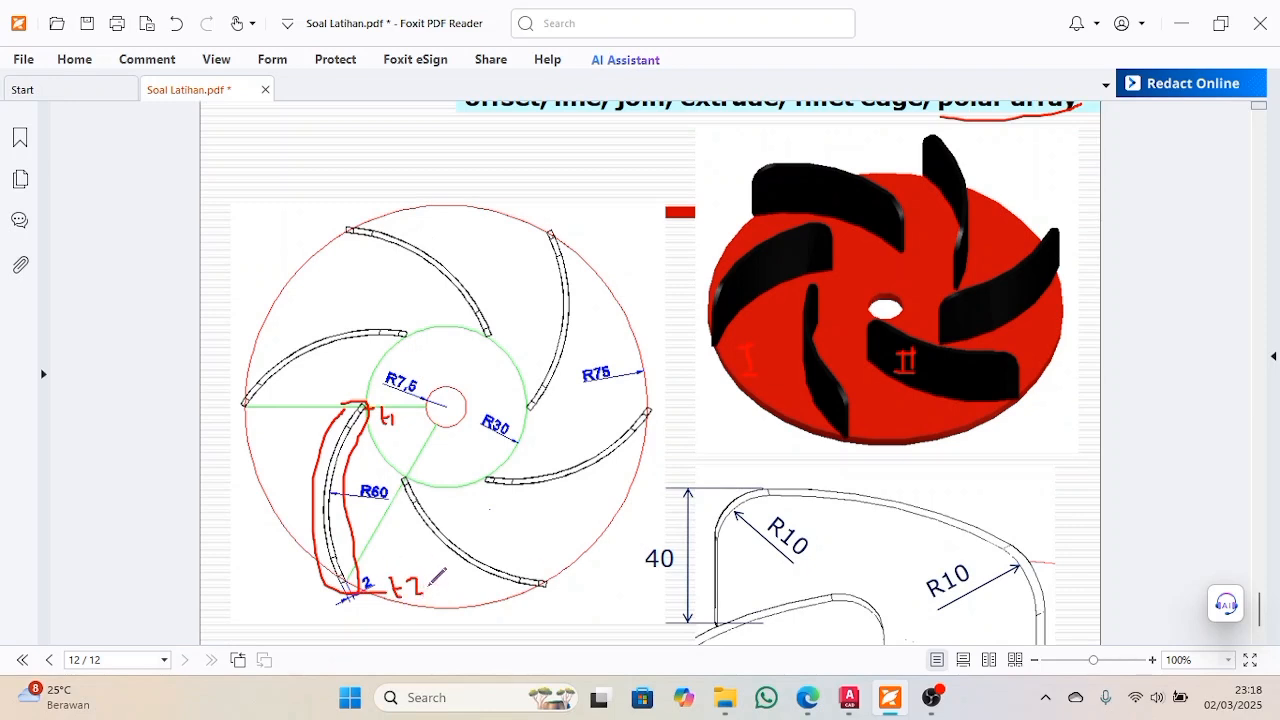
drag(368, 596, 369, 573)
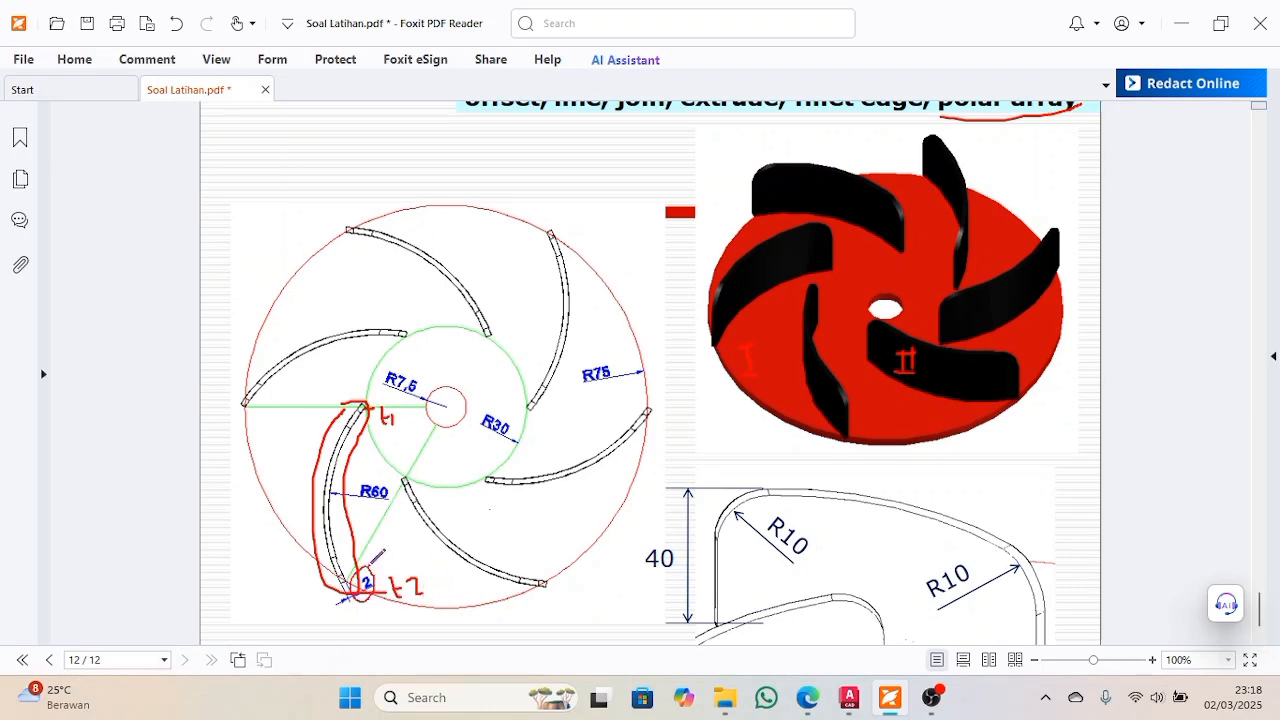
scroll(808, 520, down, 1)
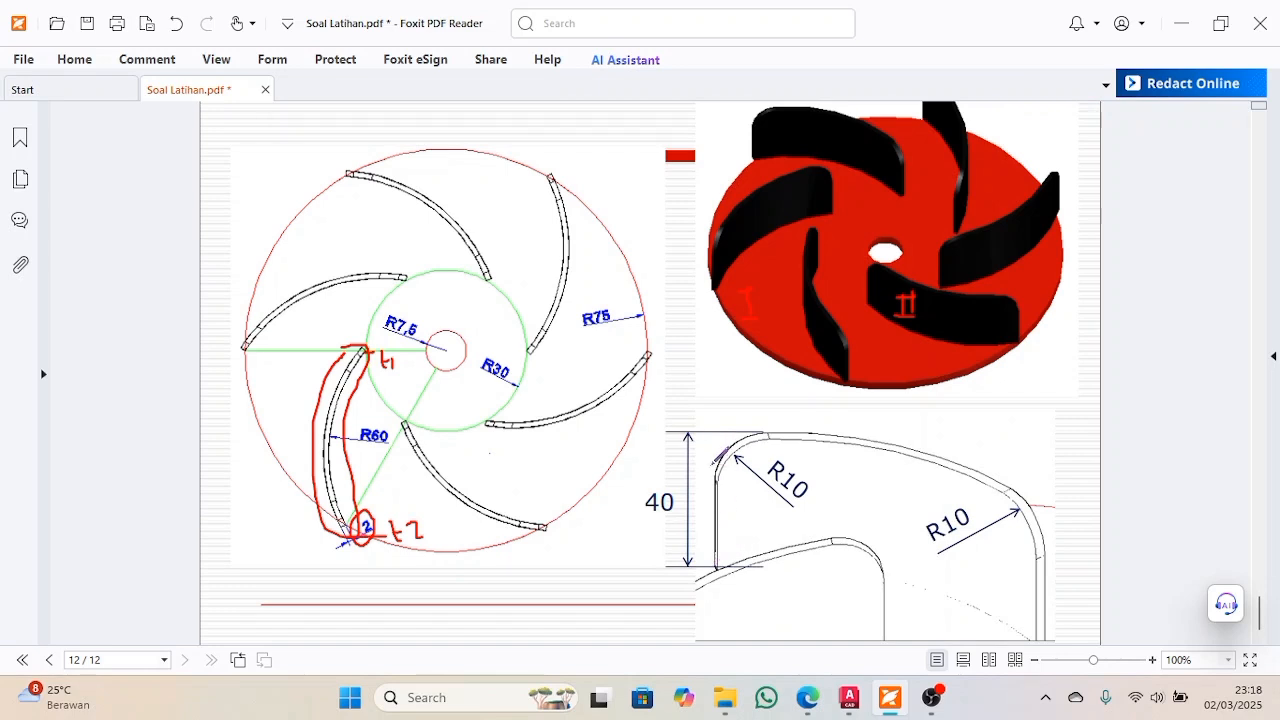
scroll(720, 465, down, 1)
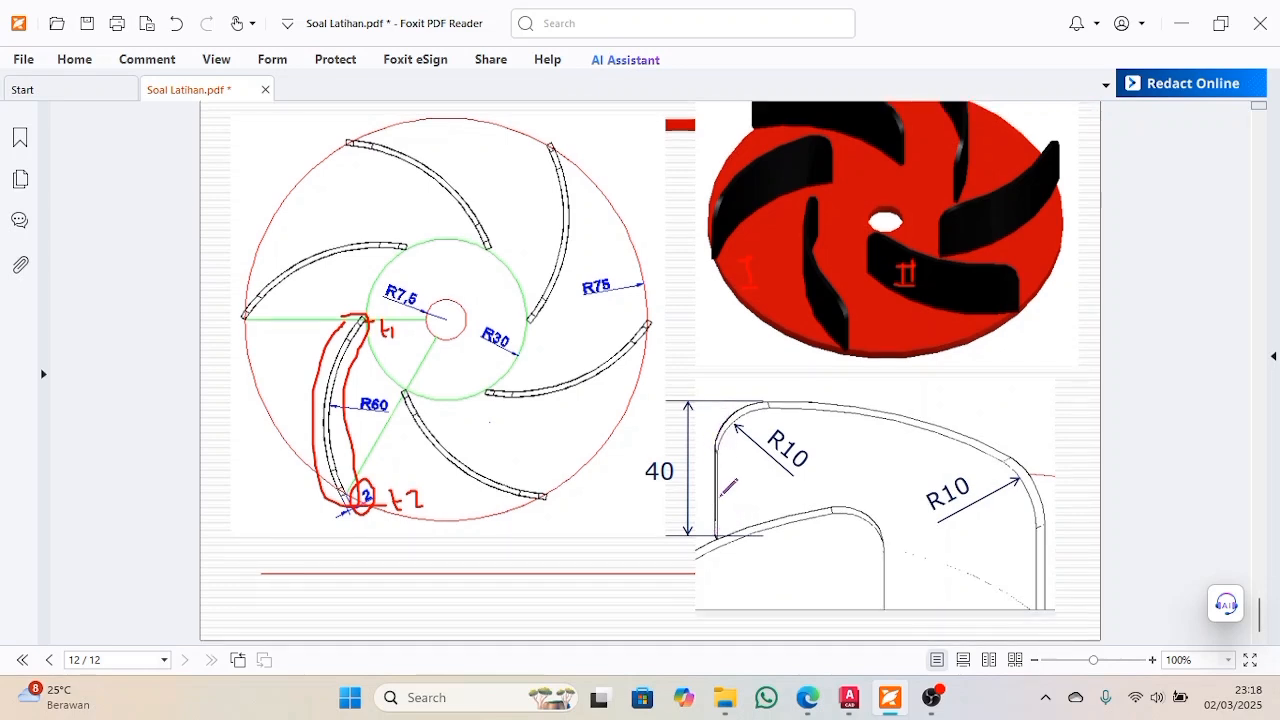
drag(697, 421, 633, 420)
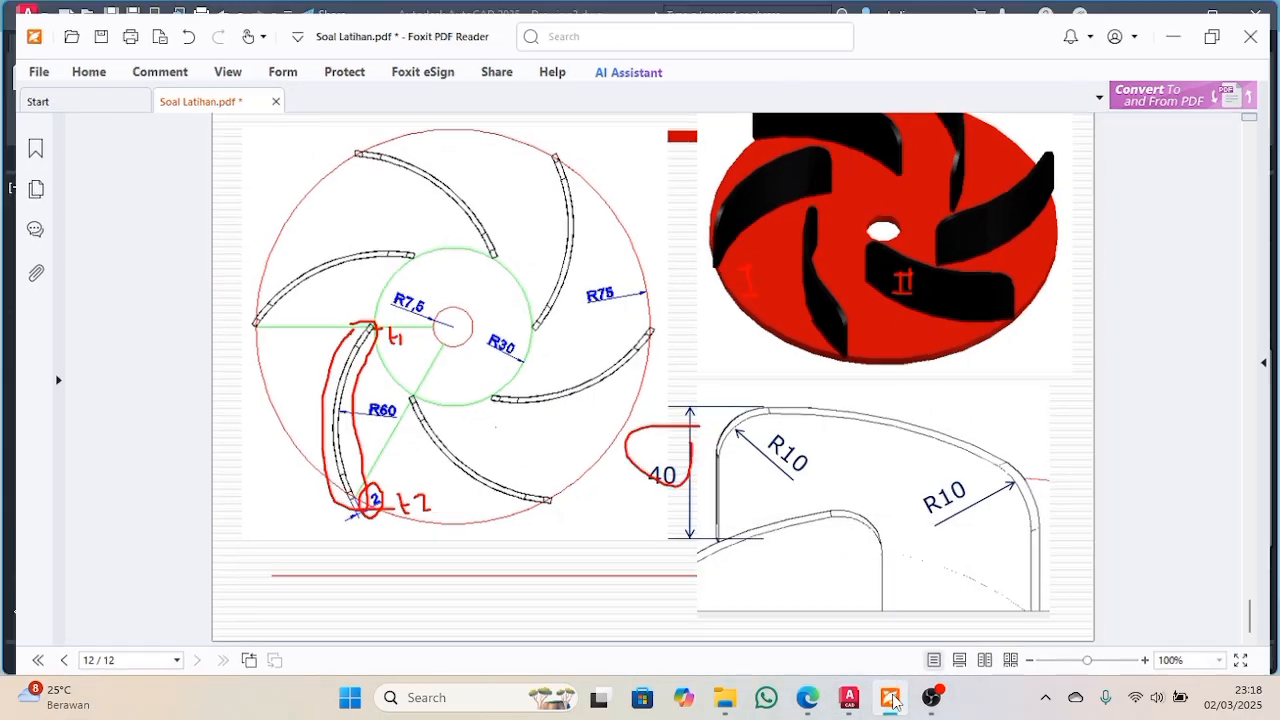
Switch back to the impeller drawing in AutoCAD
key(alt+Tab)
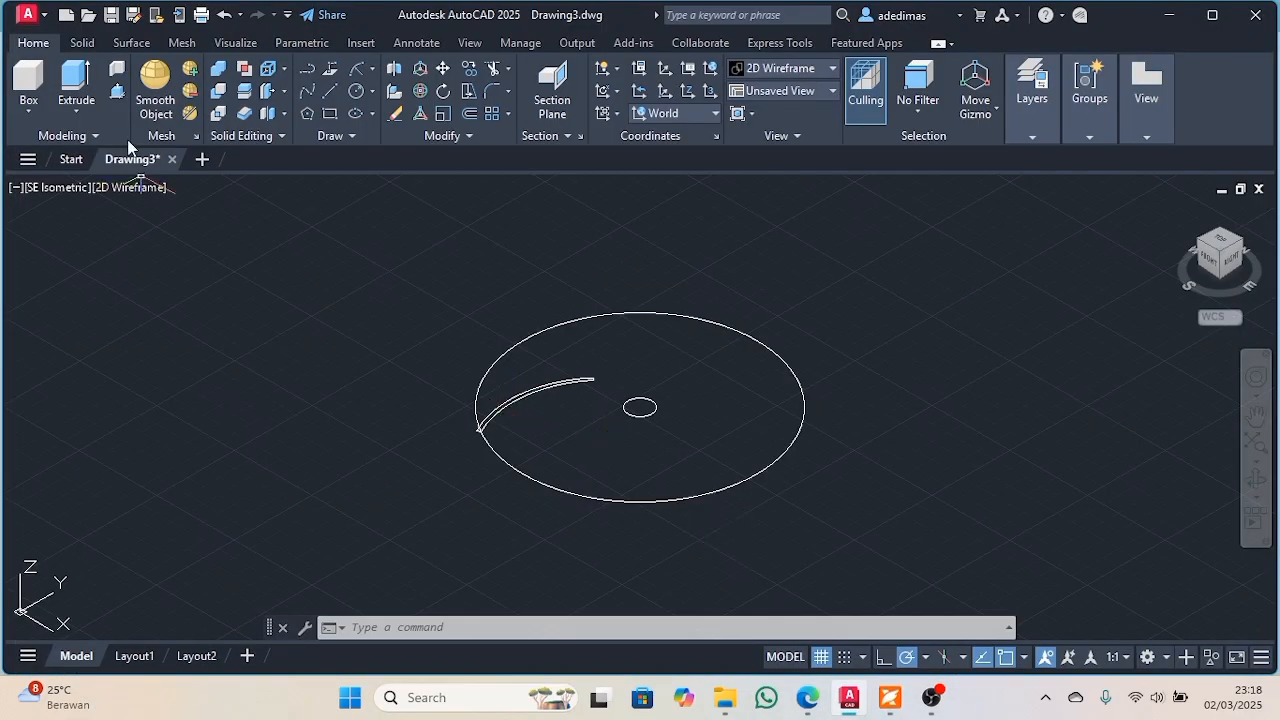
click(118, 91)
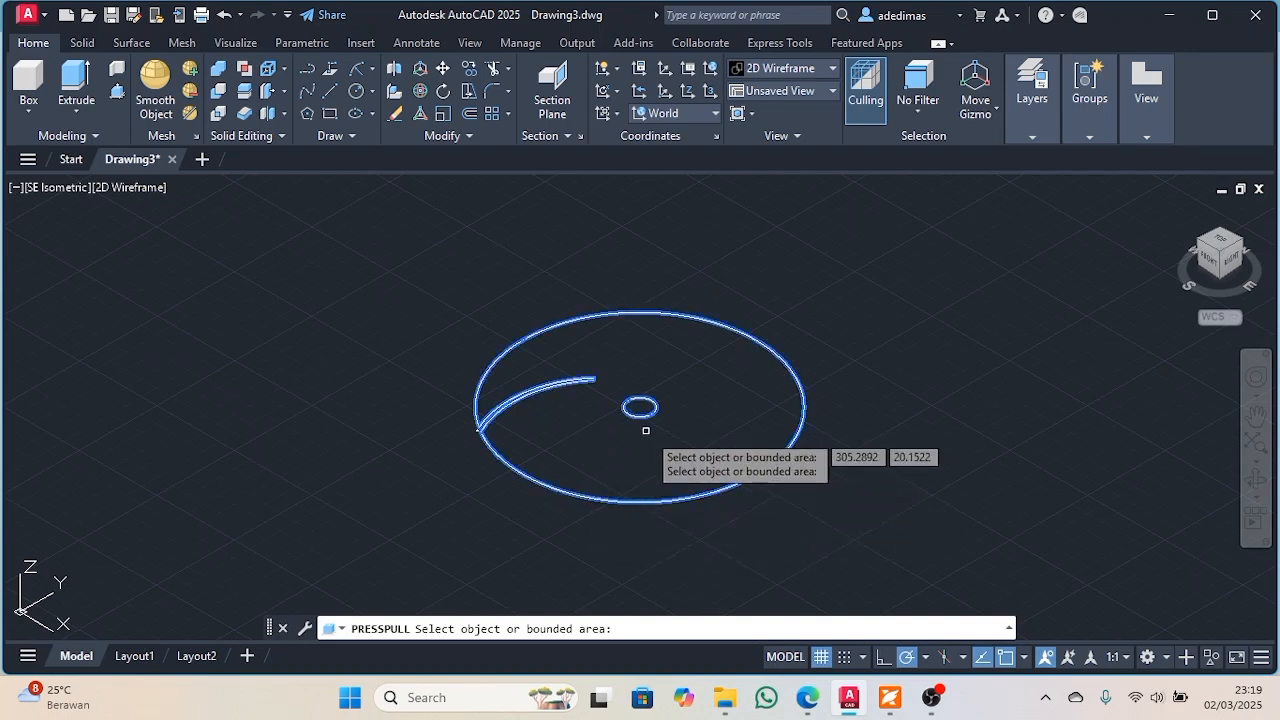
key(Escape)
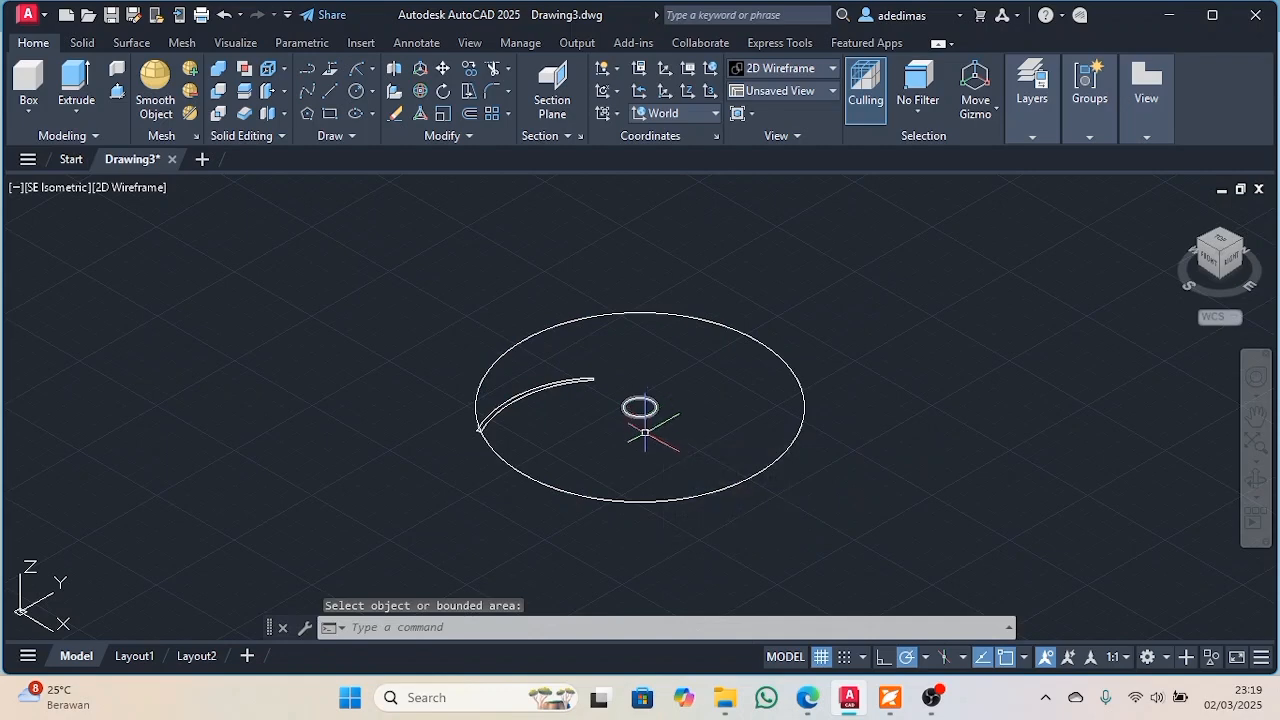
key(Return)
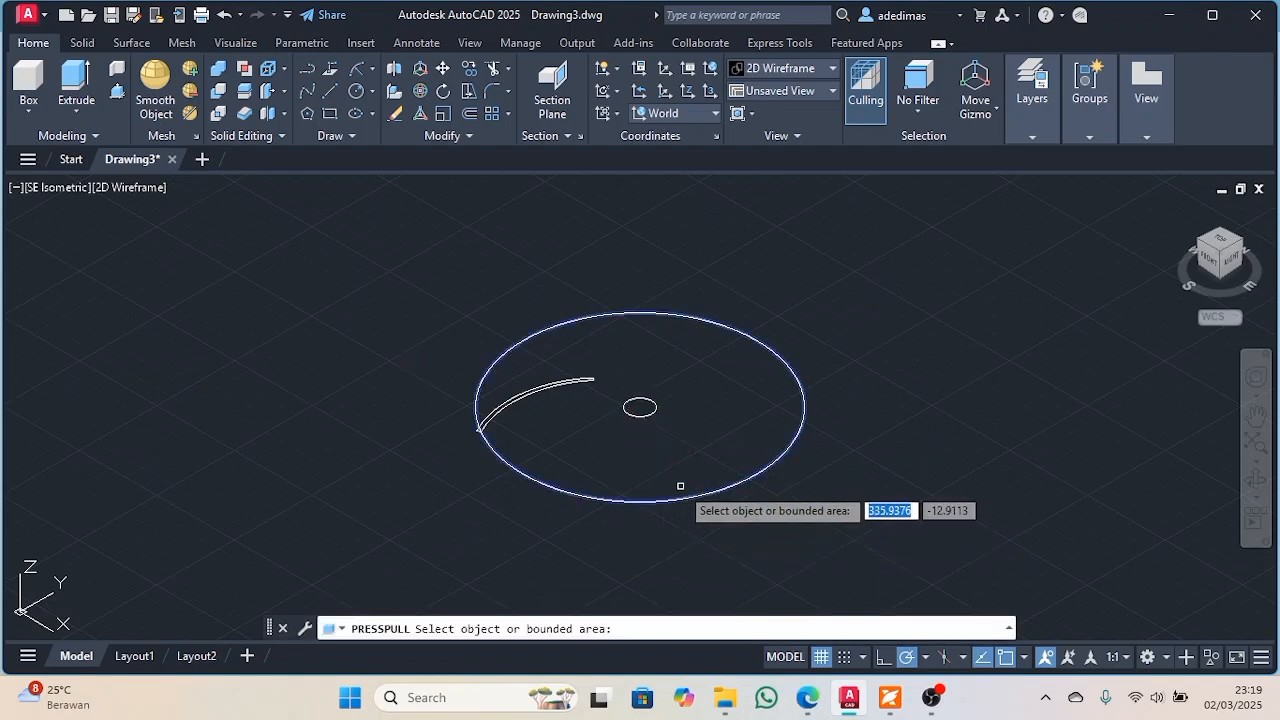
click(663, 443)
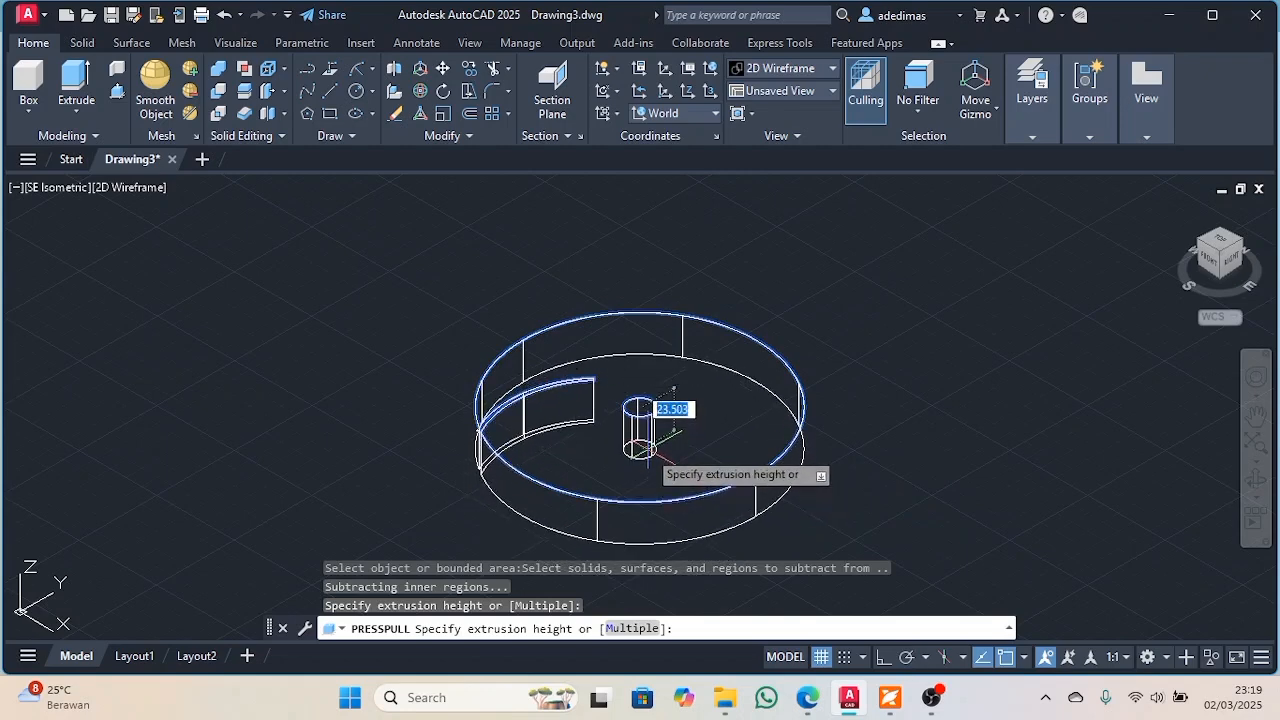
key(Escape)
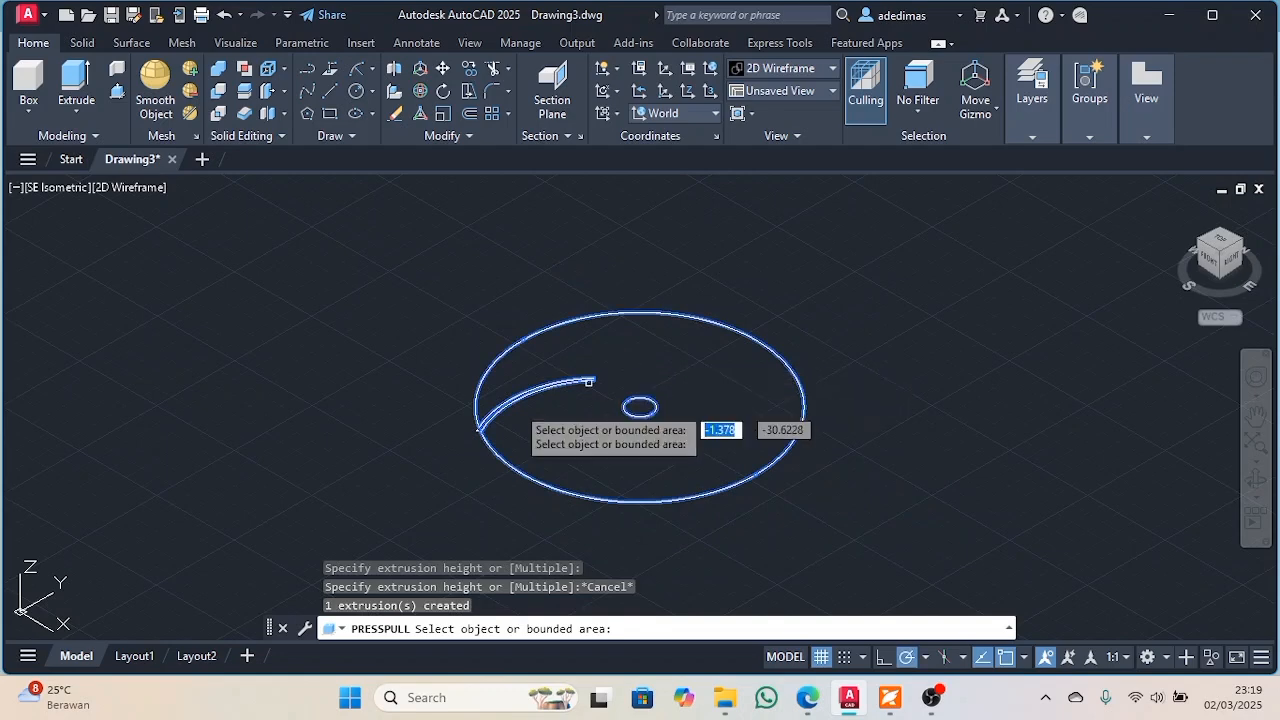
key(Return)
Extrude the large outer circle 2 downward to form the impeller's base disc
scroll(502, 411, up, 2)
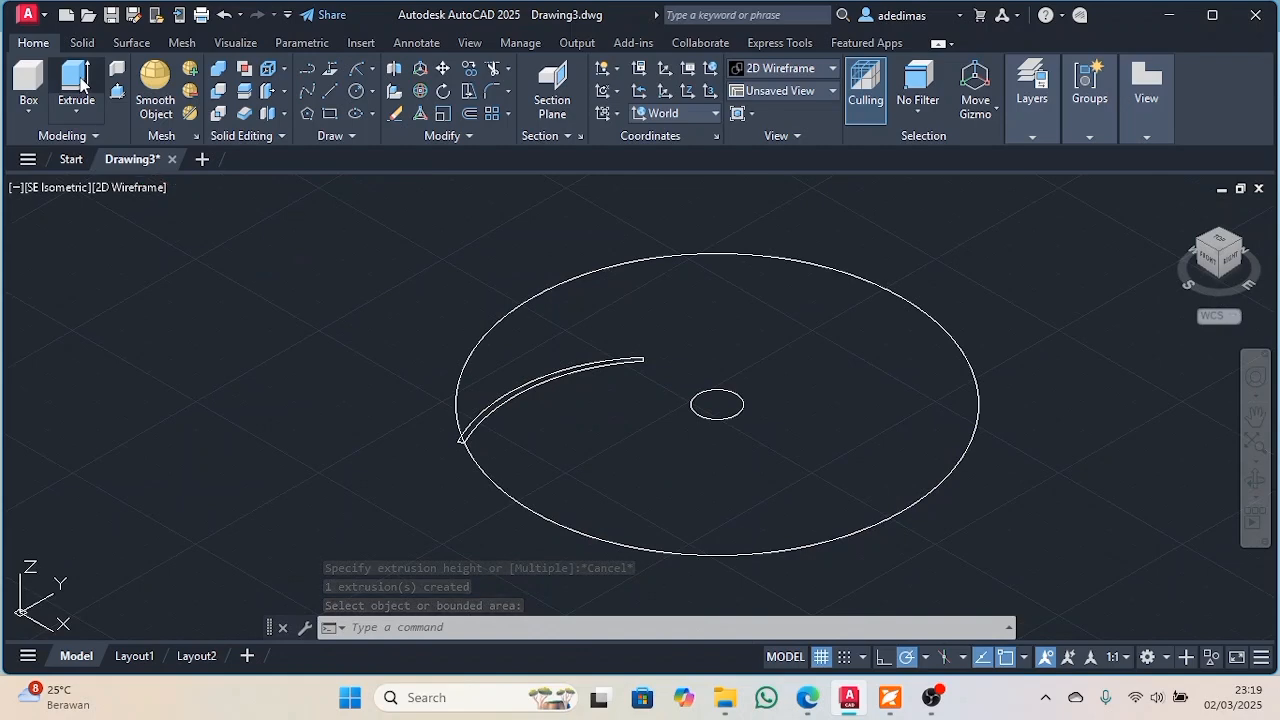
click(80, 82)
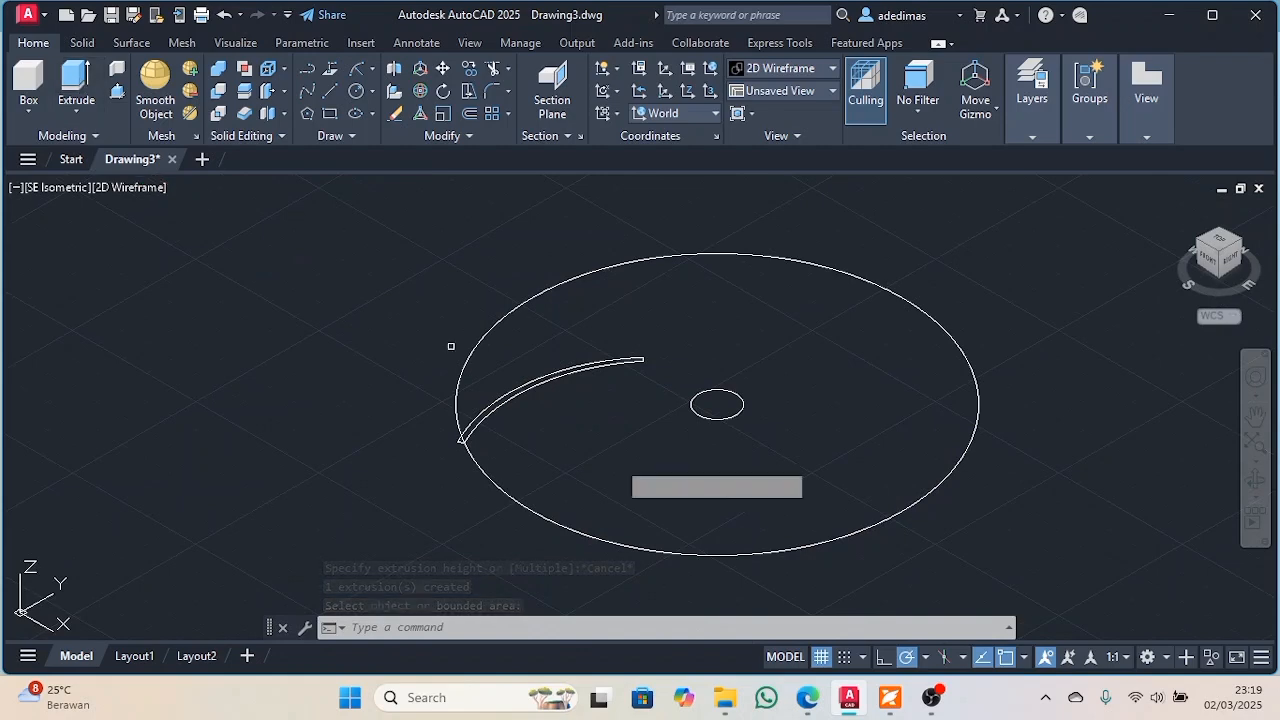
click(660, 551)
key(Return)
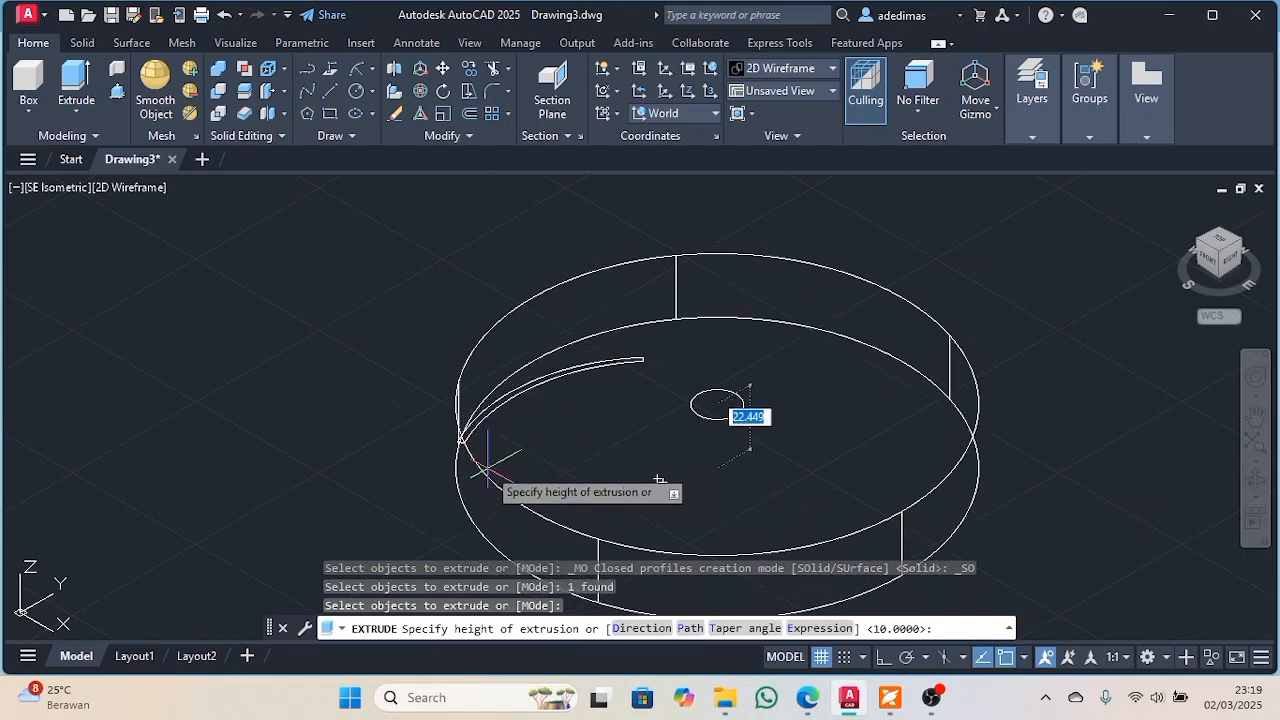
text(2)
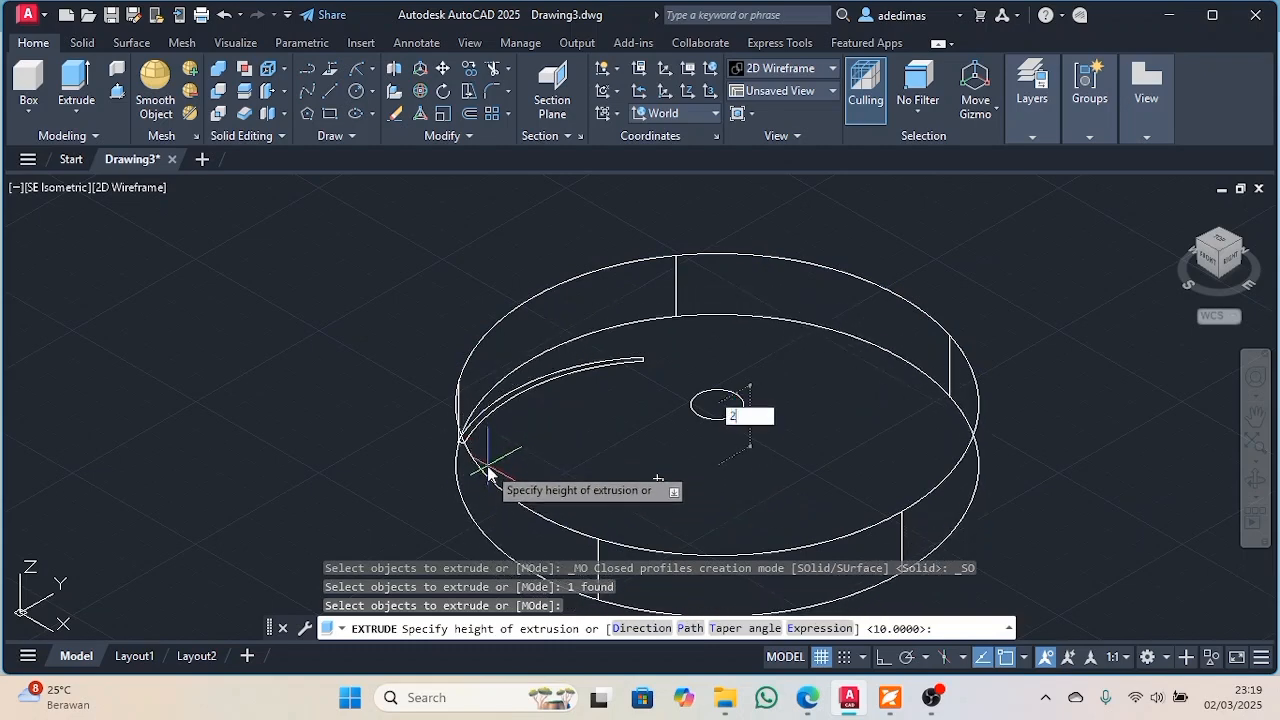
key(Return)
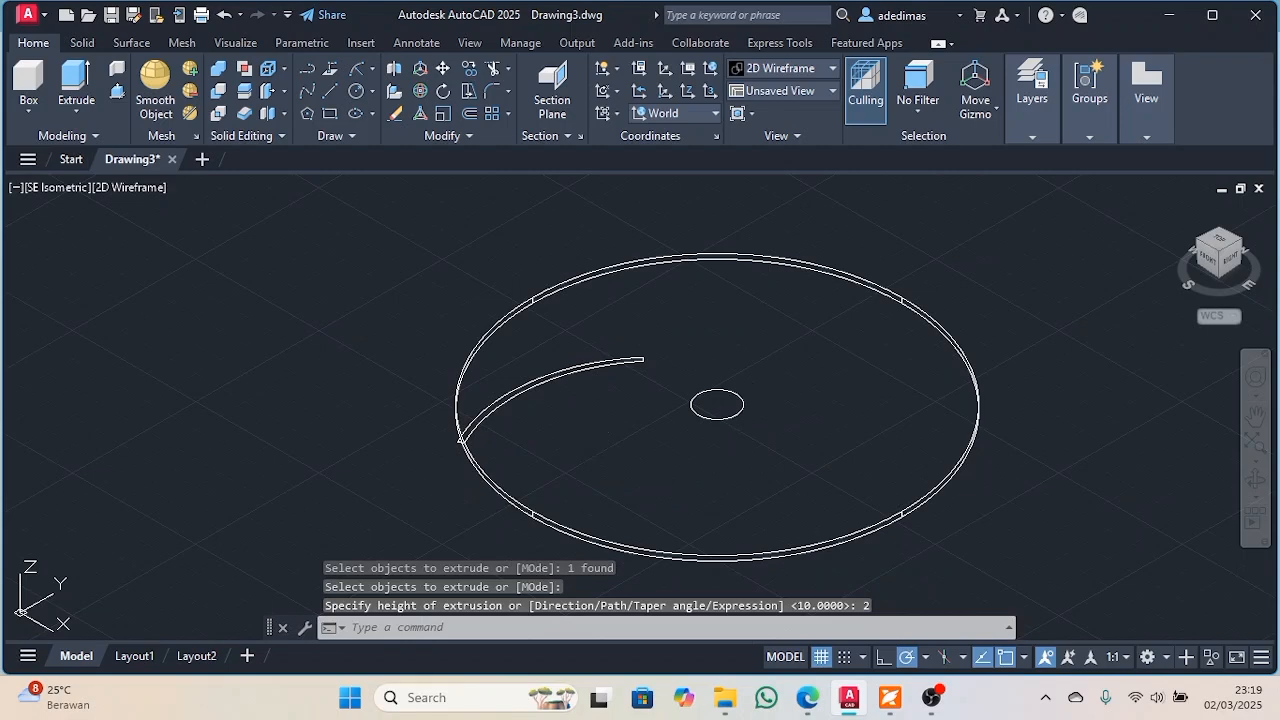
Extrude the small centre circle 2 downward into a cylinder within the base disc
key(Return)
click(738, 411)
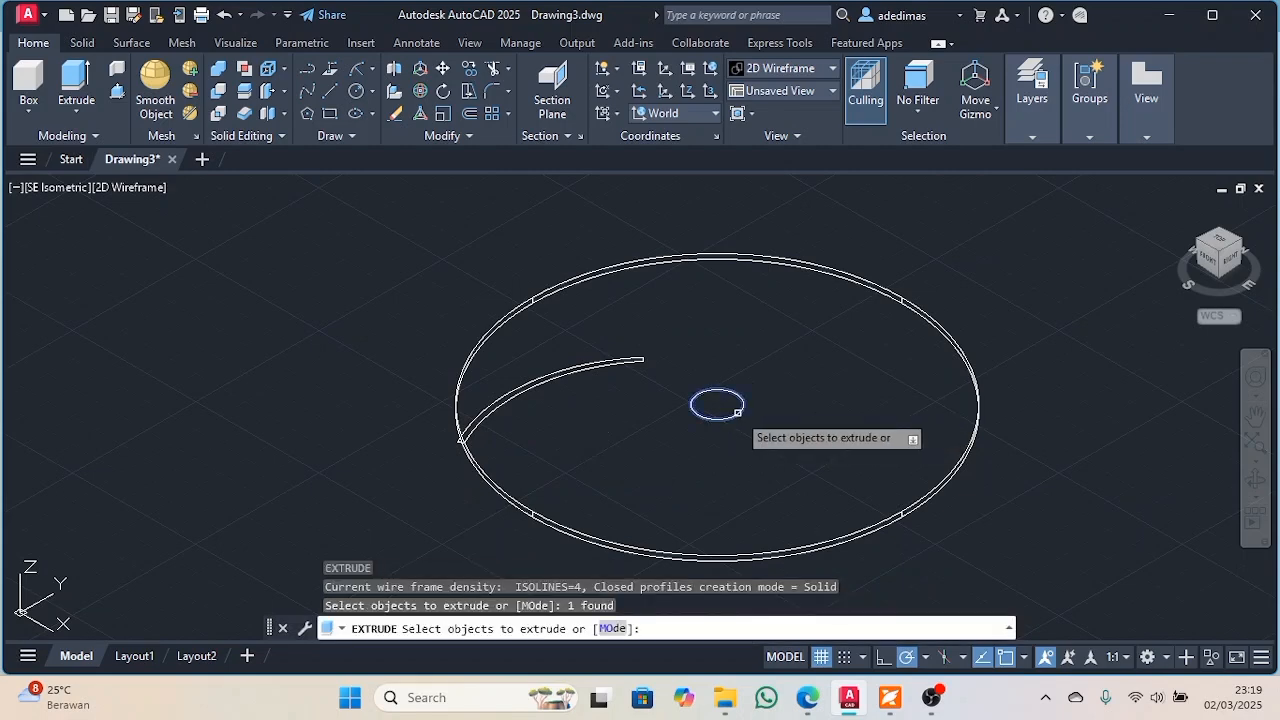
key(Return)
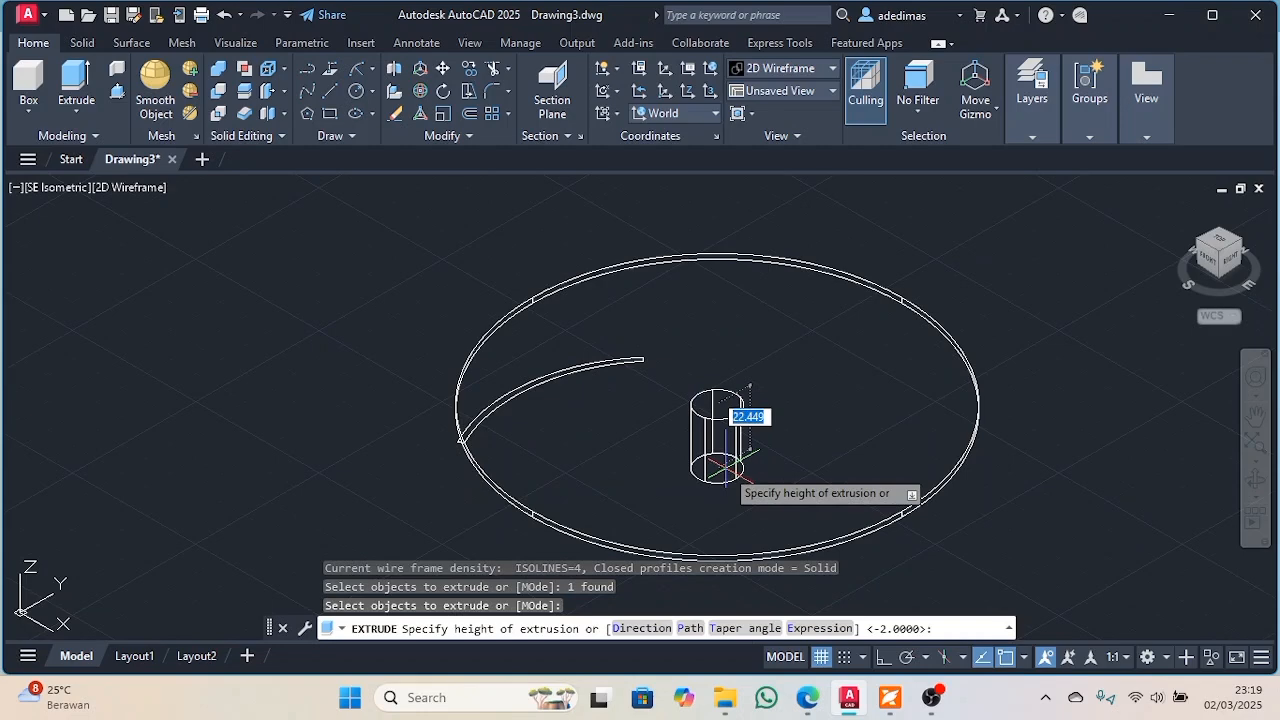
text(2)
key(Return)
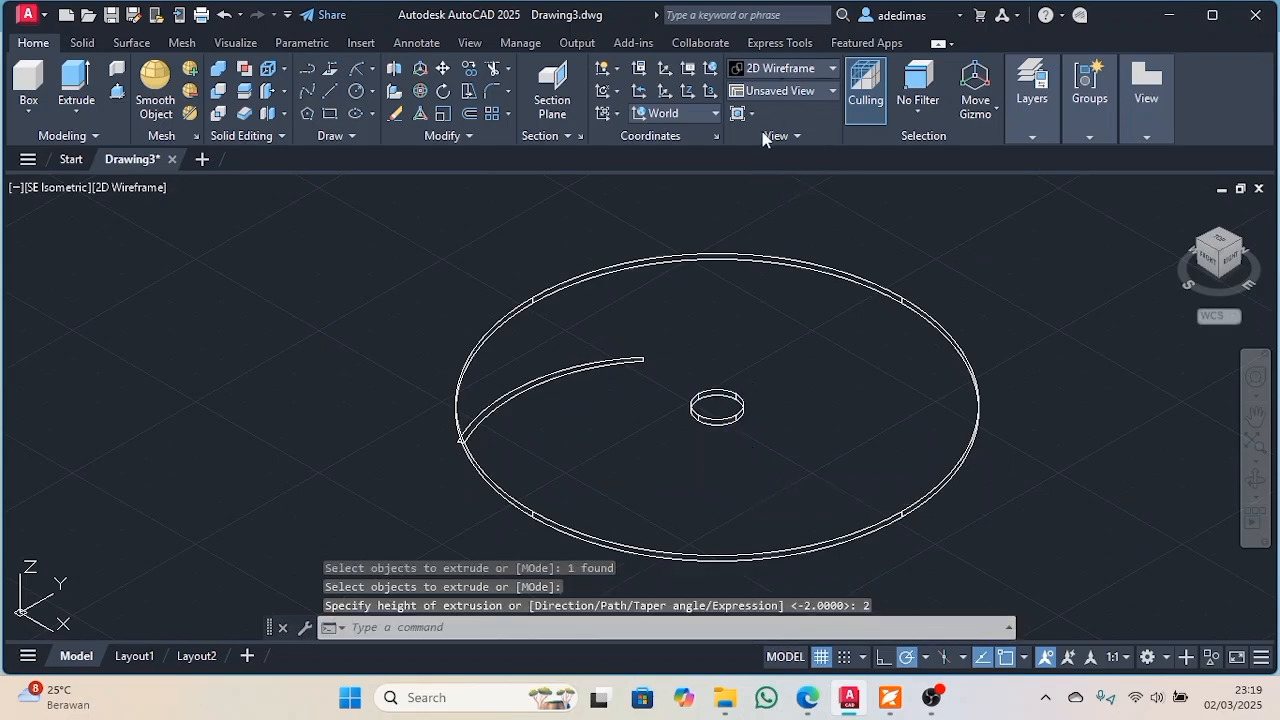
Display the model in the Shaded visual style and check the base disc's centre
click(772, 69)
click(769, 170)
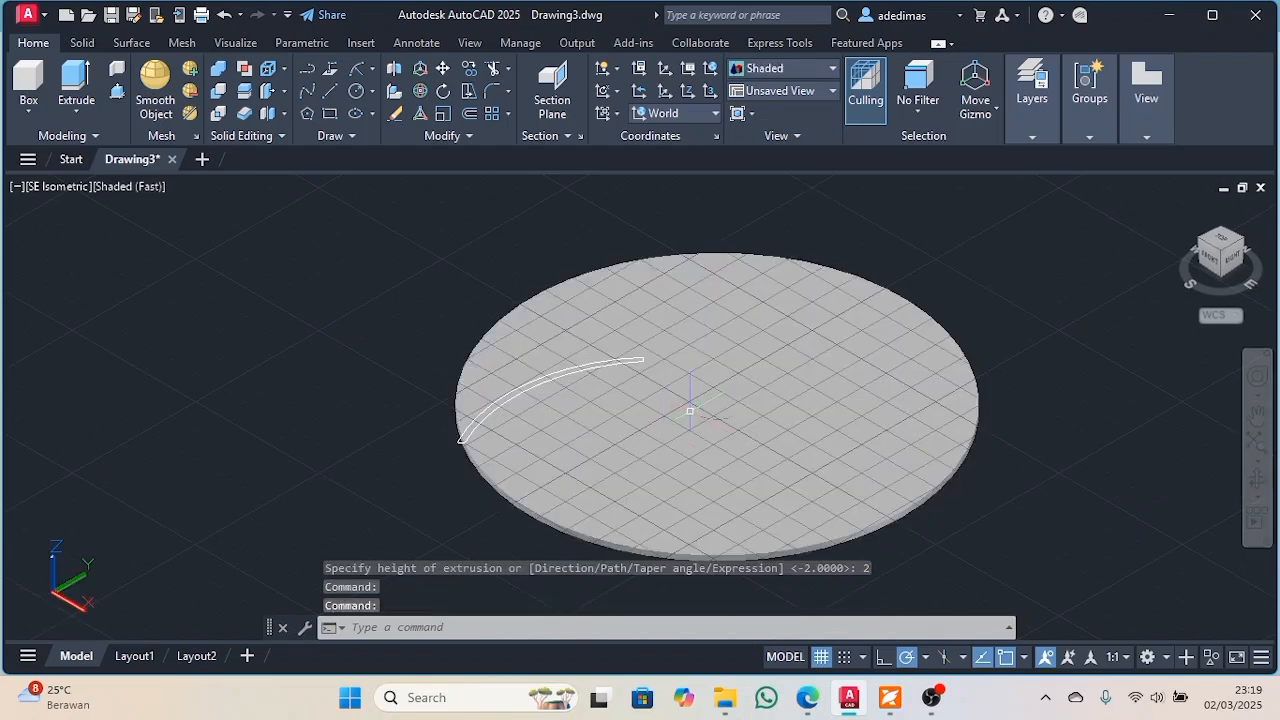
click(718, 418)
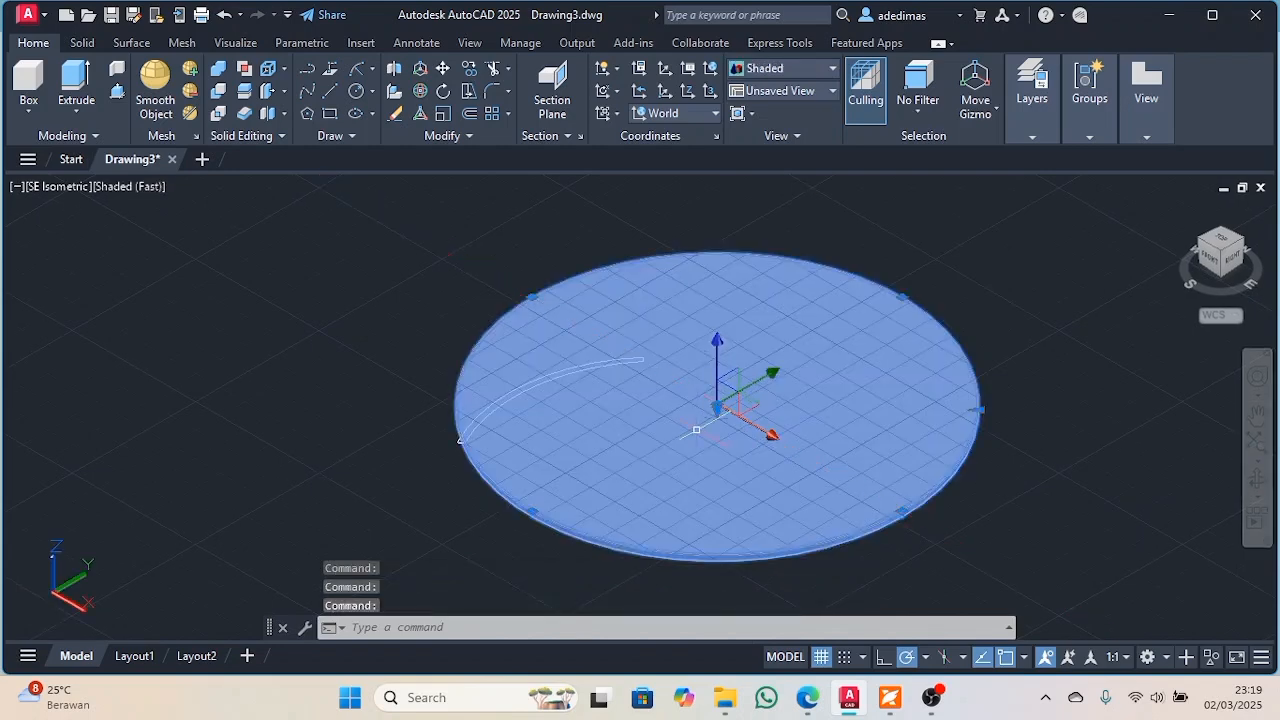
key(Escape)
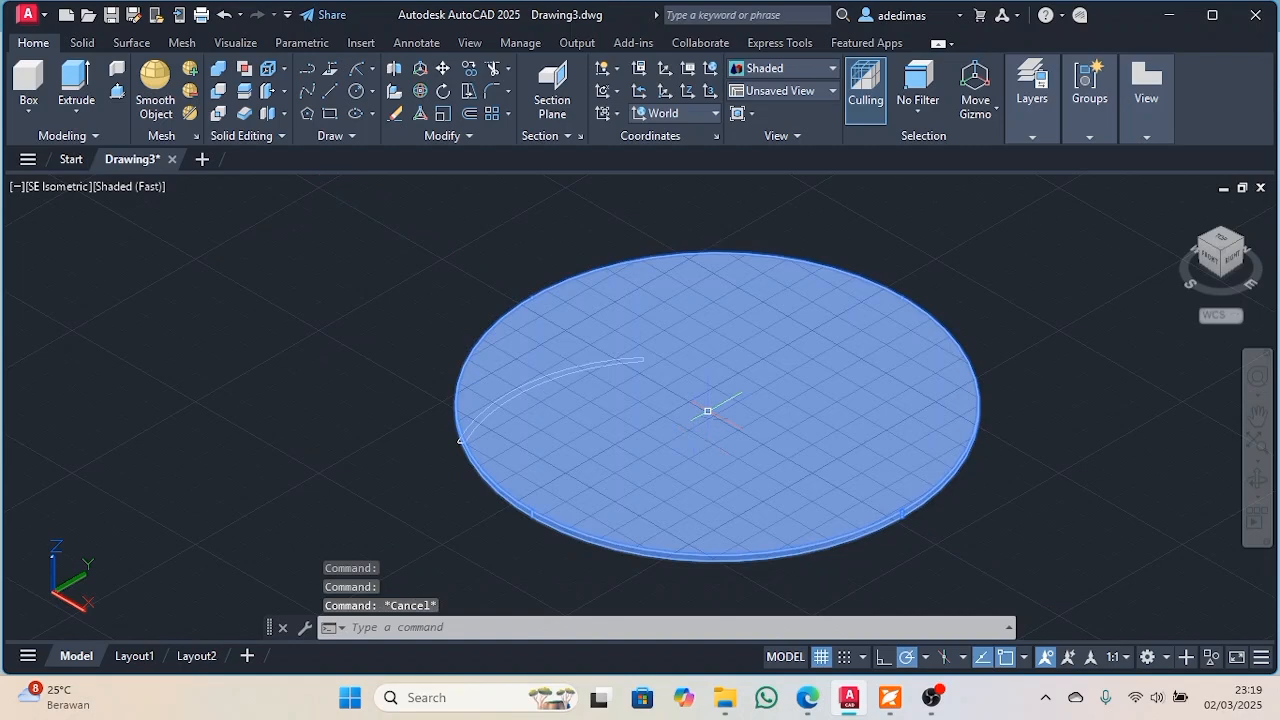
click(219, 92)
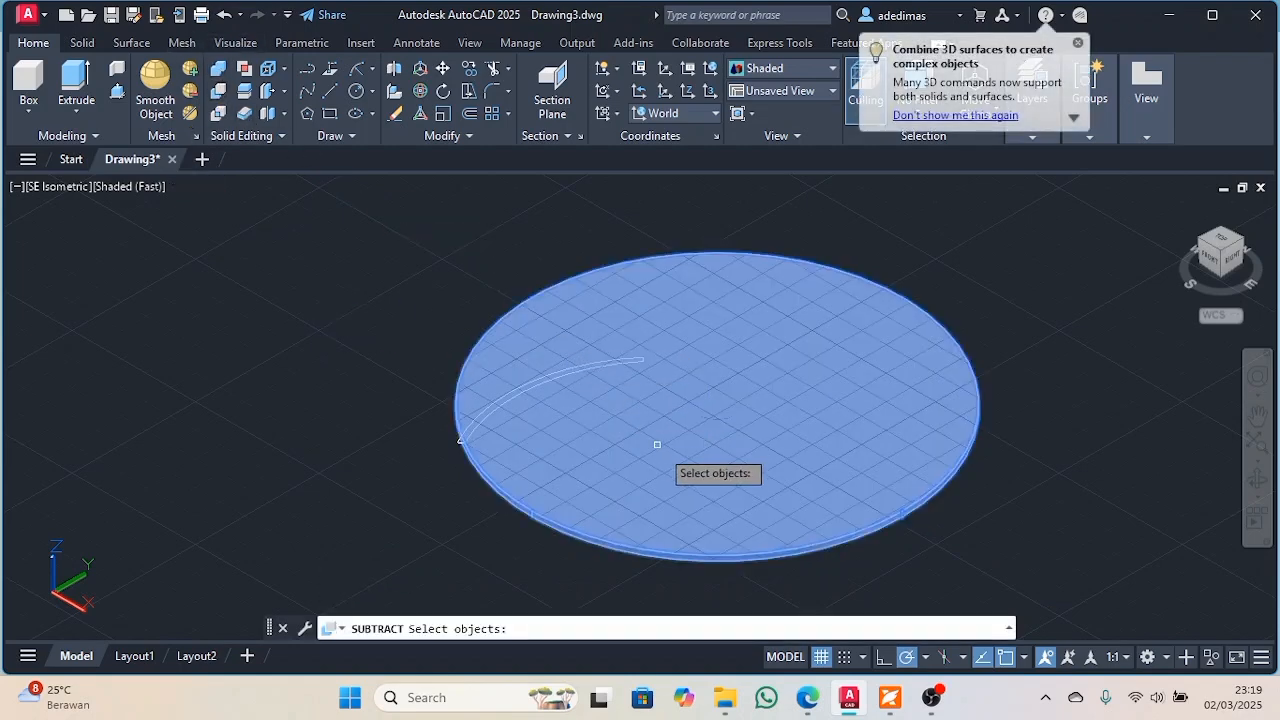
click(670, 452)
key(Return)
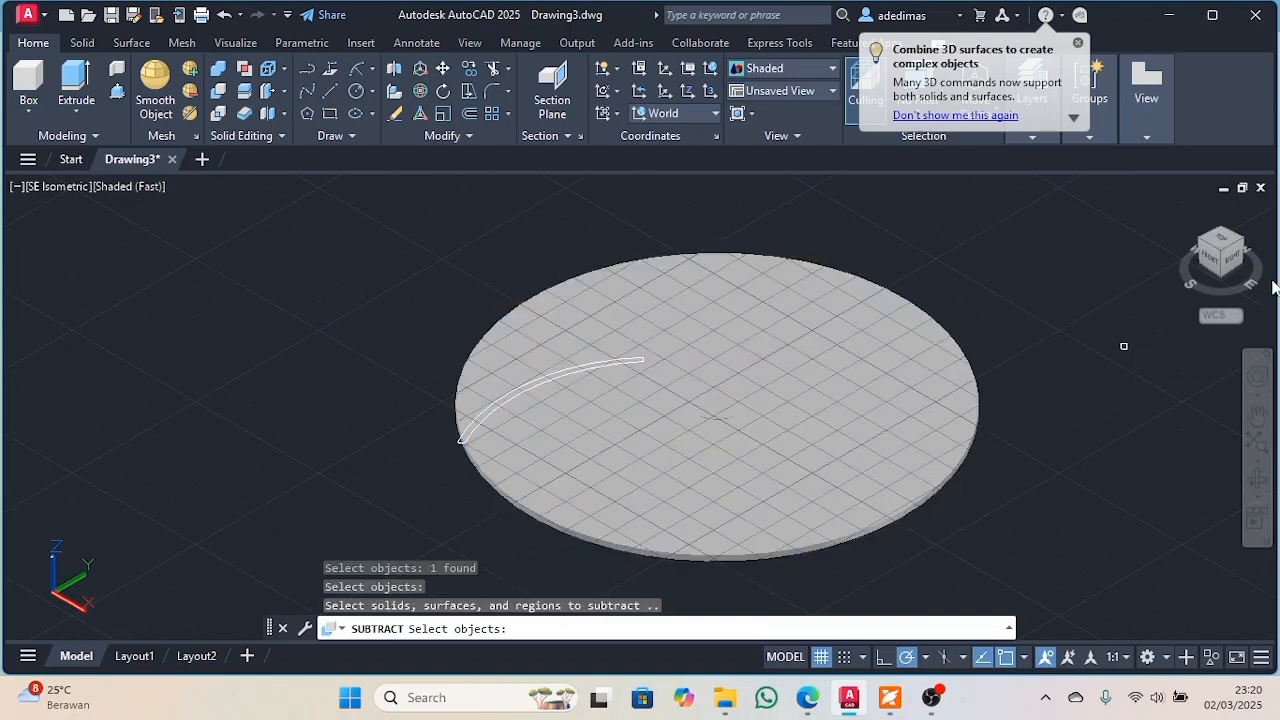
click(1219, 276)
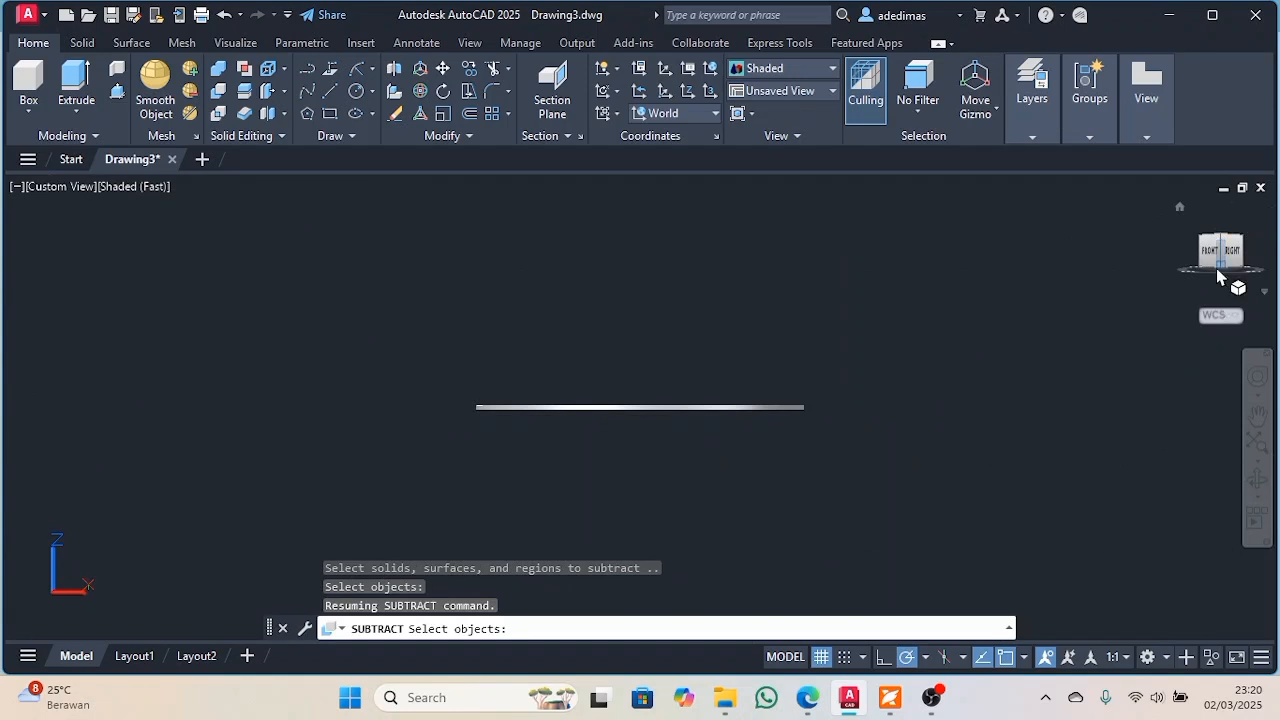
drag(1176, 292, 709, 443)
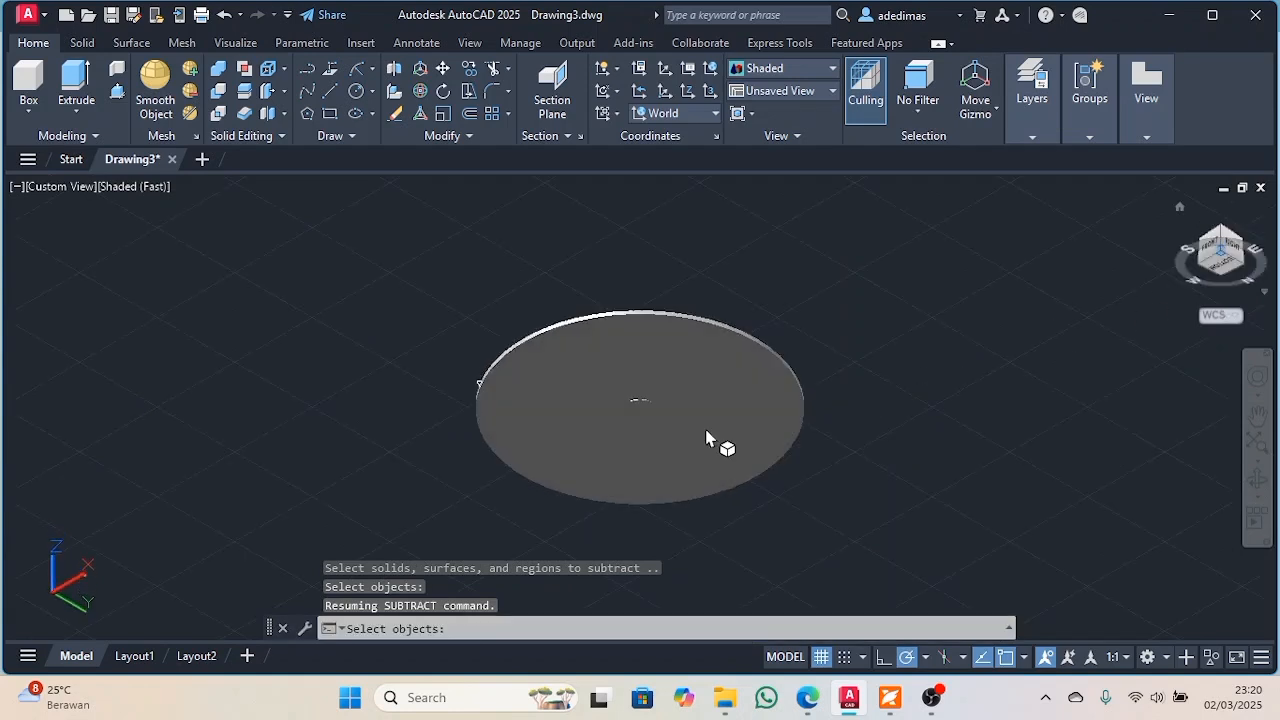
scroll(641, 398, up, 3)
click(646, 394)
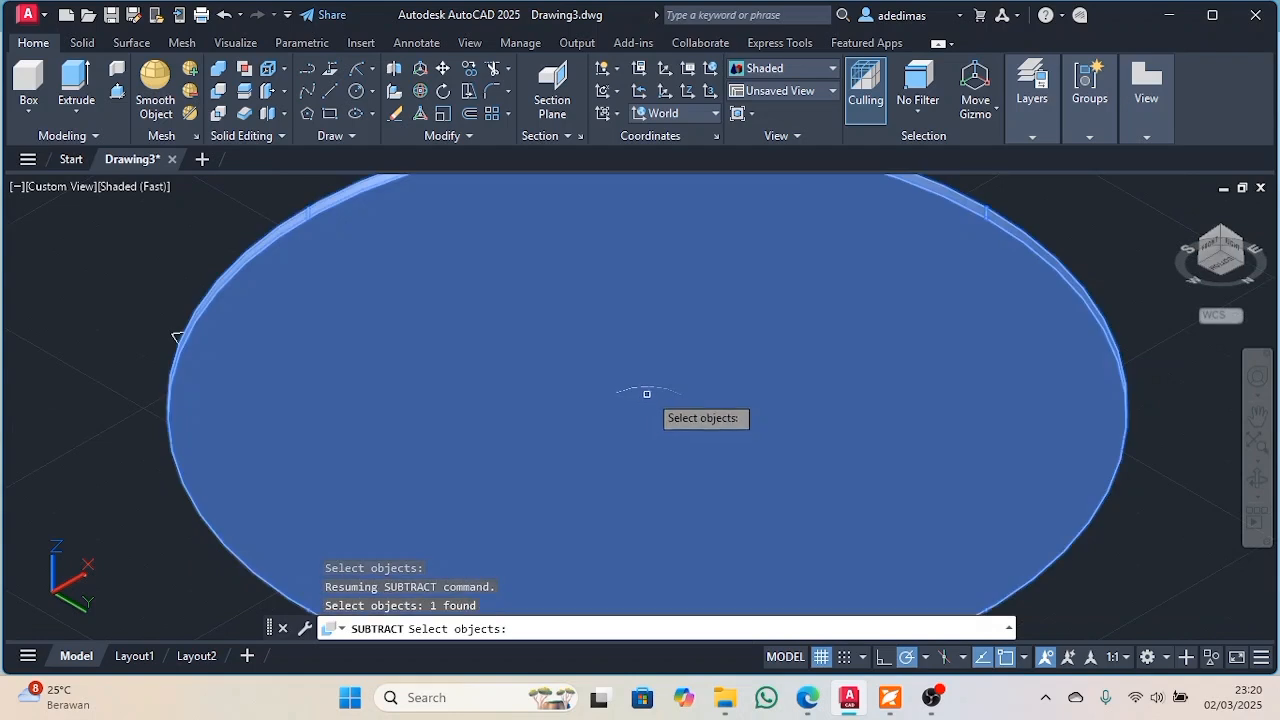
click(648, 393)
click(648, 393)
click(652, 394)
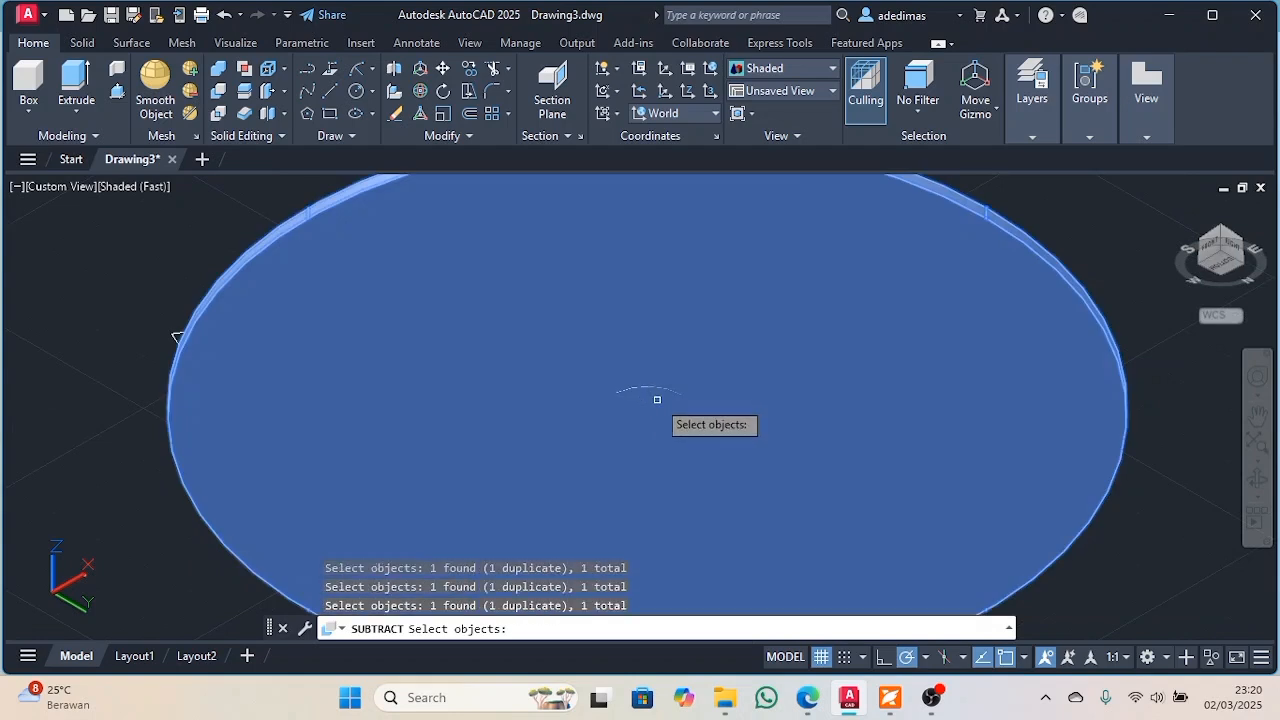
key(Escape)
click(657, 400)
key(Escape)
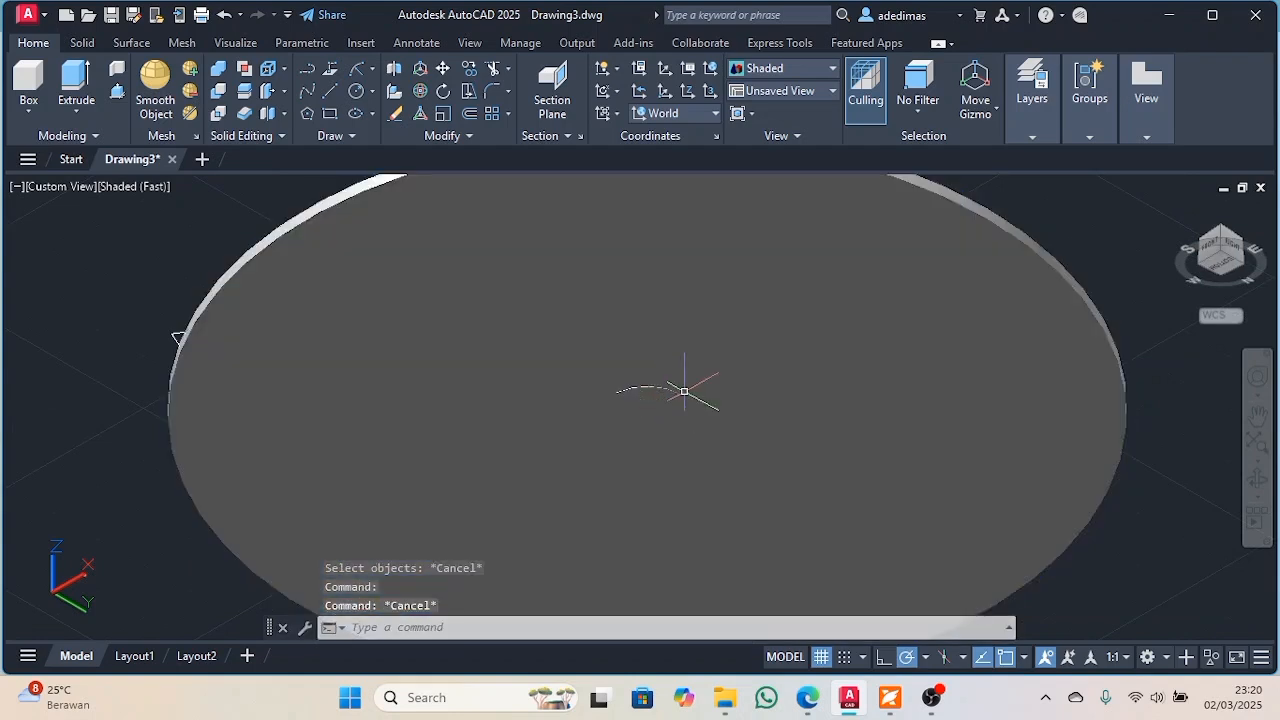
click(682, 388)
key(Escape)
key(Escape)
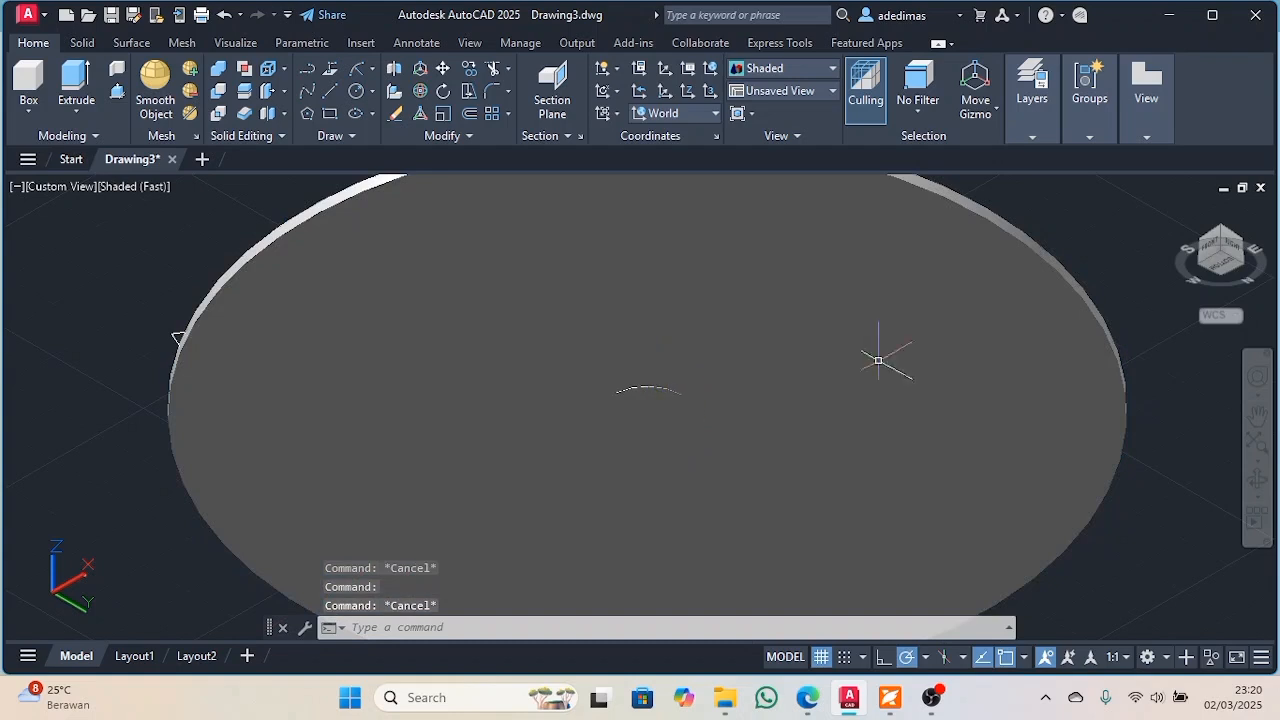
Return the model to SE isometric view and show it in the 2D Wireframe visual style
click(1238, 248)
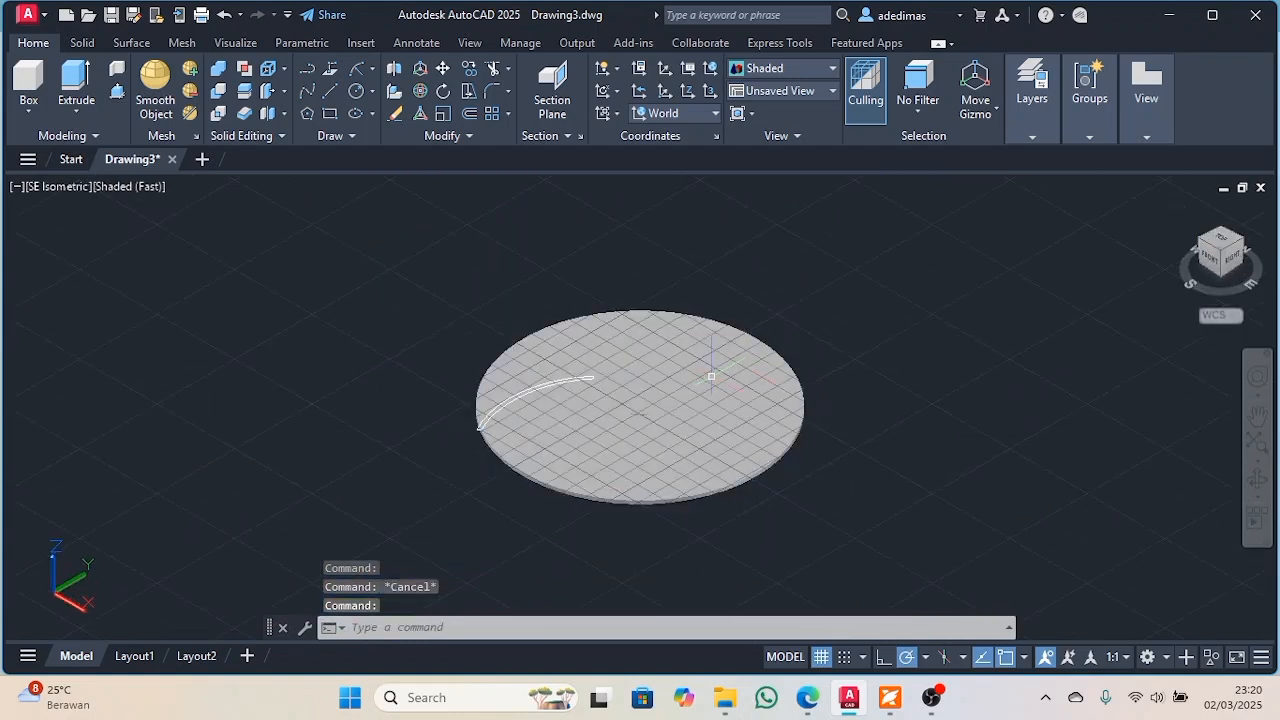
scroll(591, 380, up, 2)
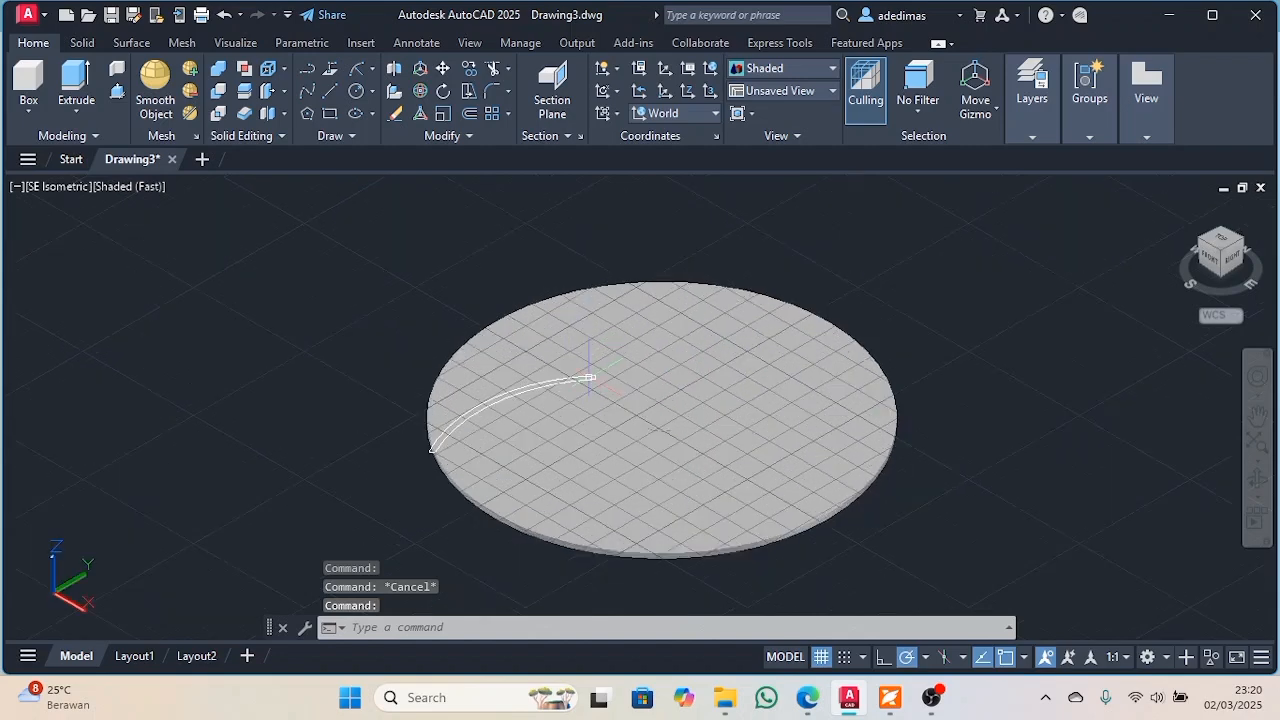
click(652, 425)
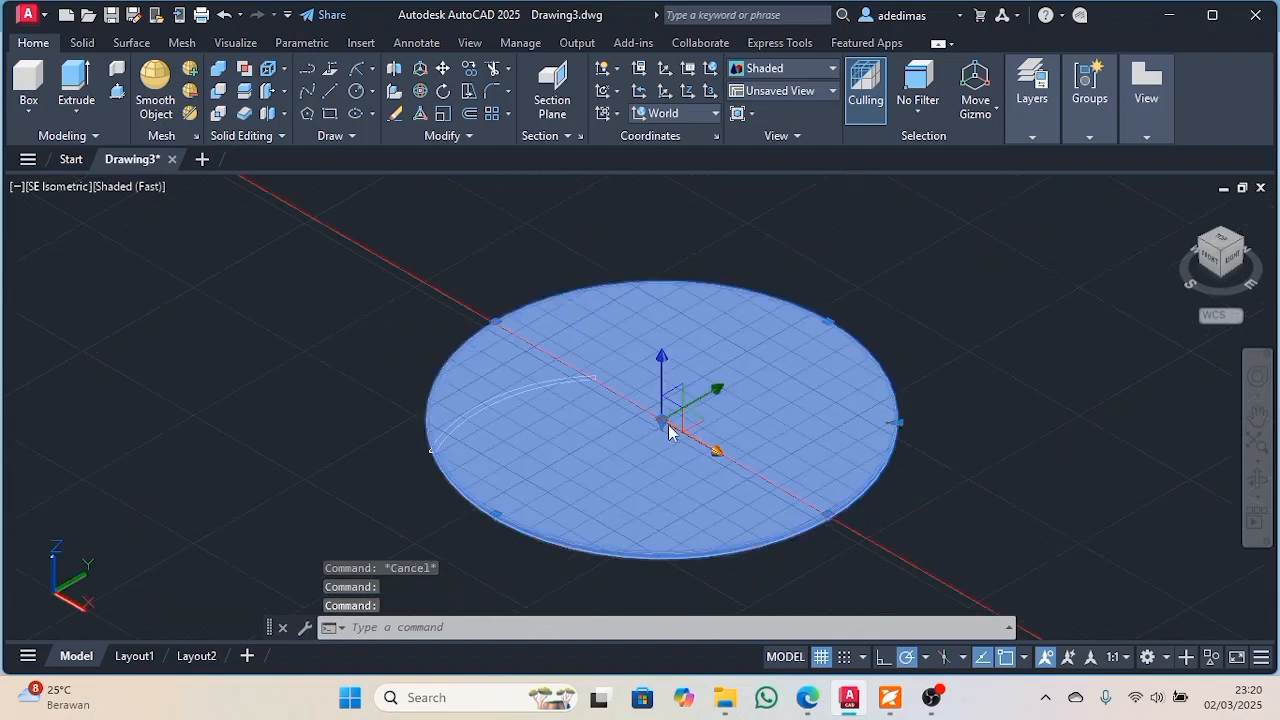
key(Escape)
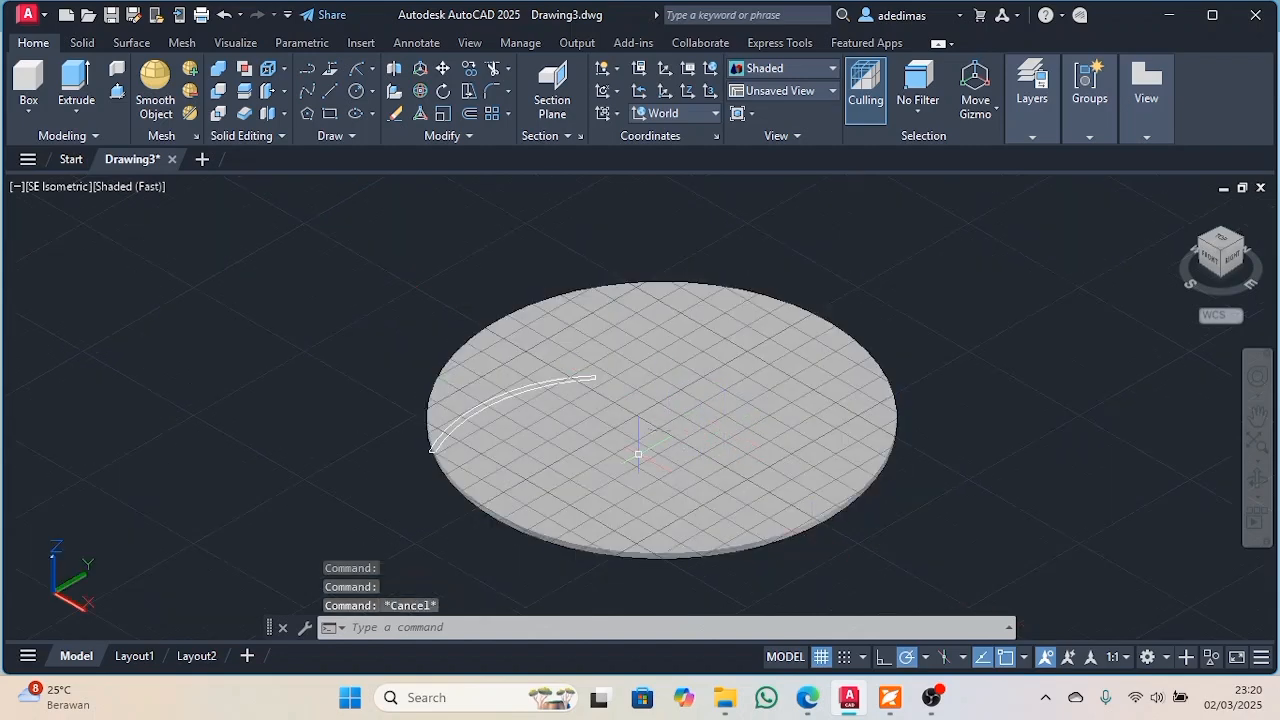
key(Escape)
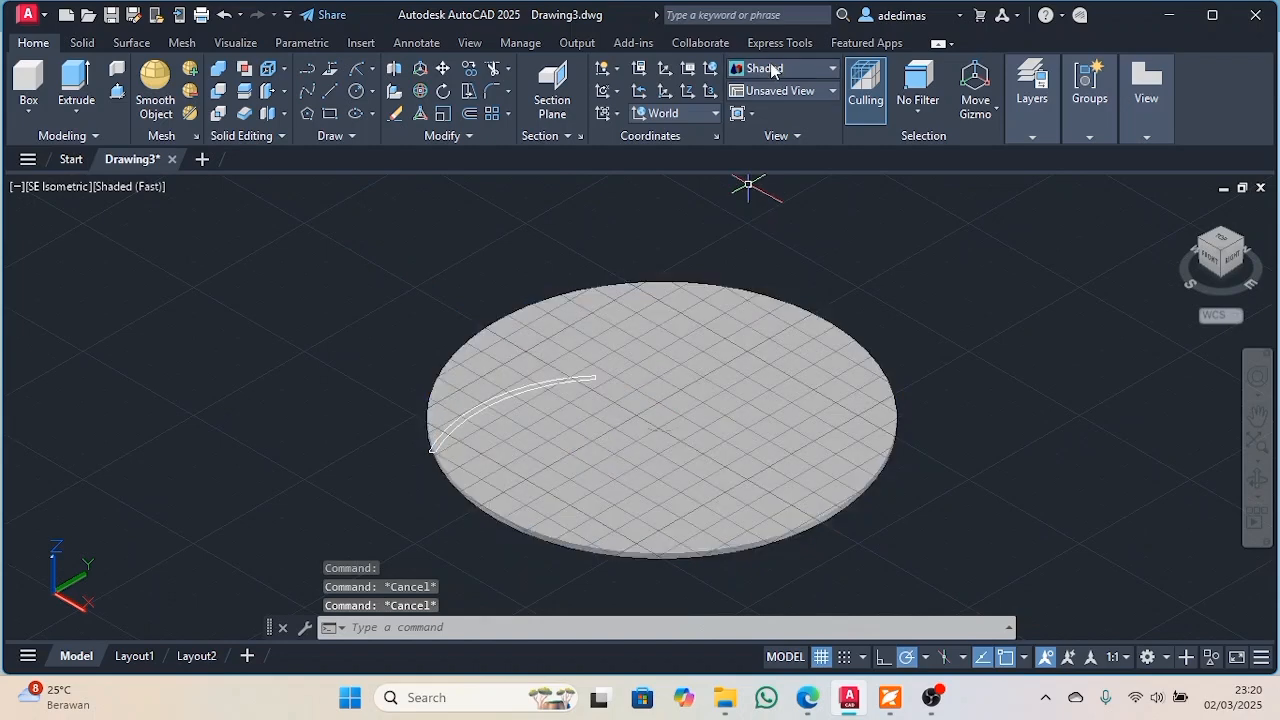
click(778, 68)
click(762, 118)
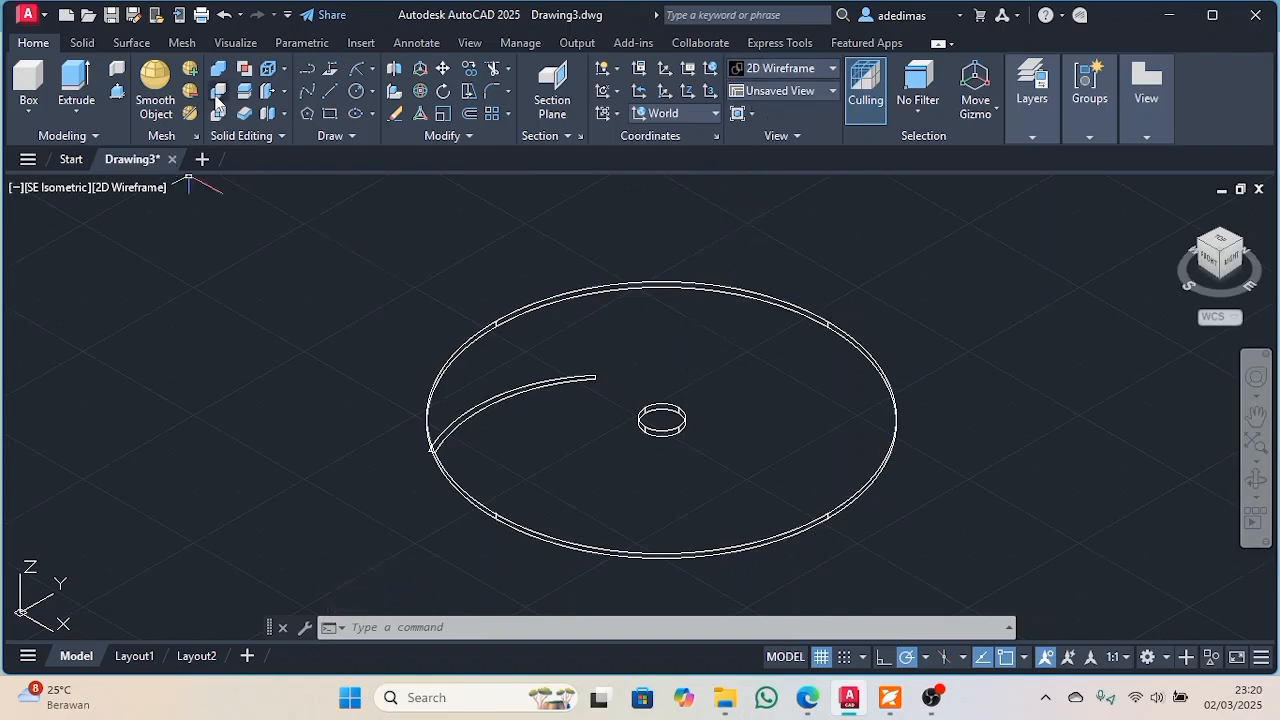
Subtract the small centre cylinder from the base disc to cut the centre hole
click(216, 94)
click(516, 524)
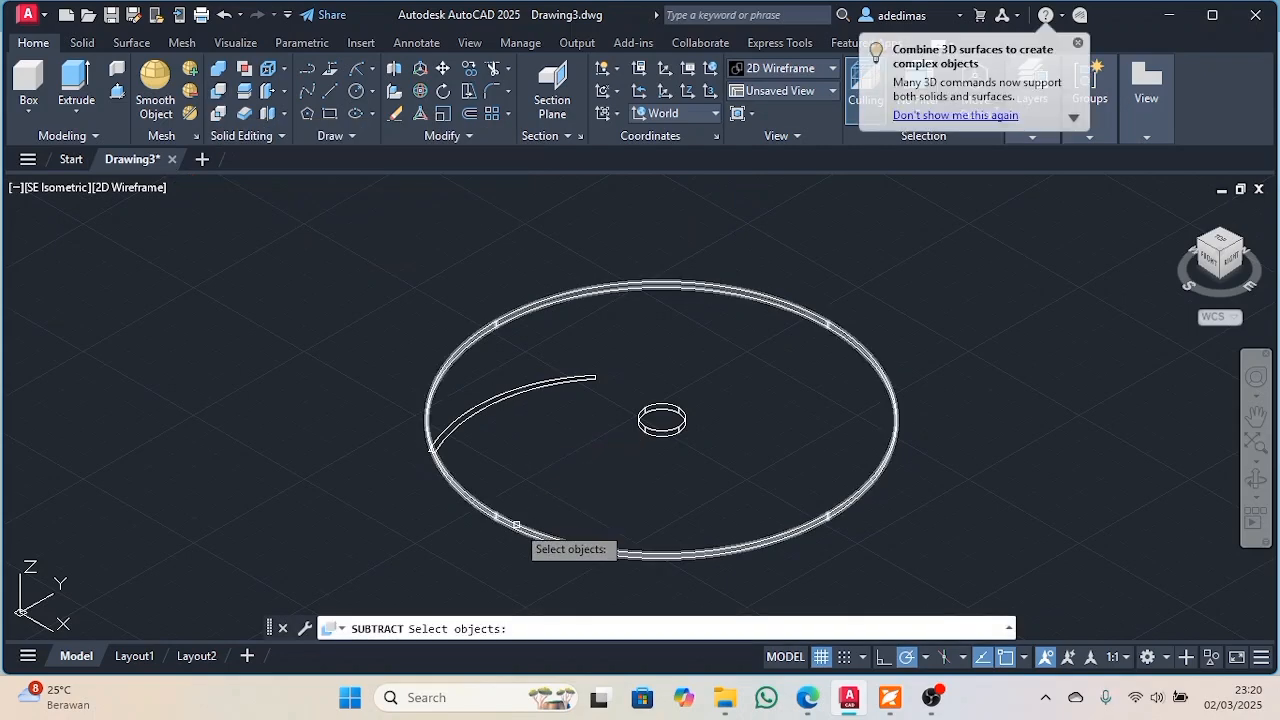
click(516, 524)
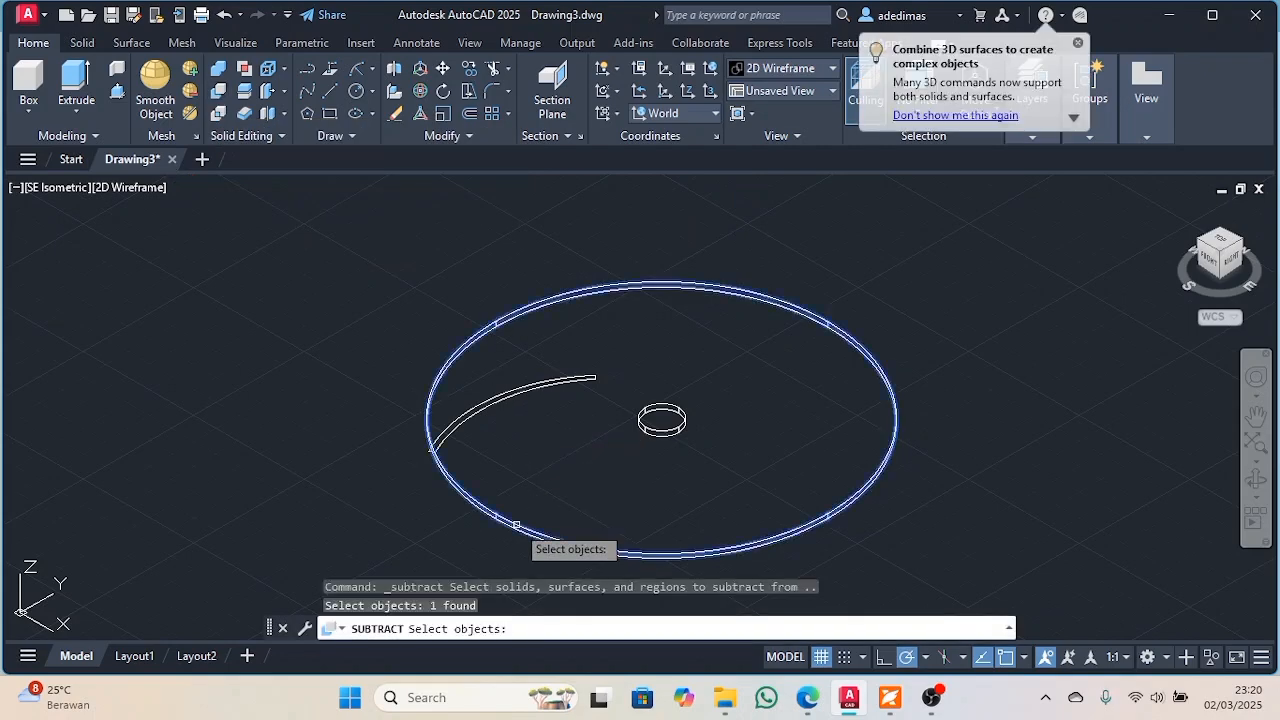
key(Return)
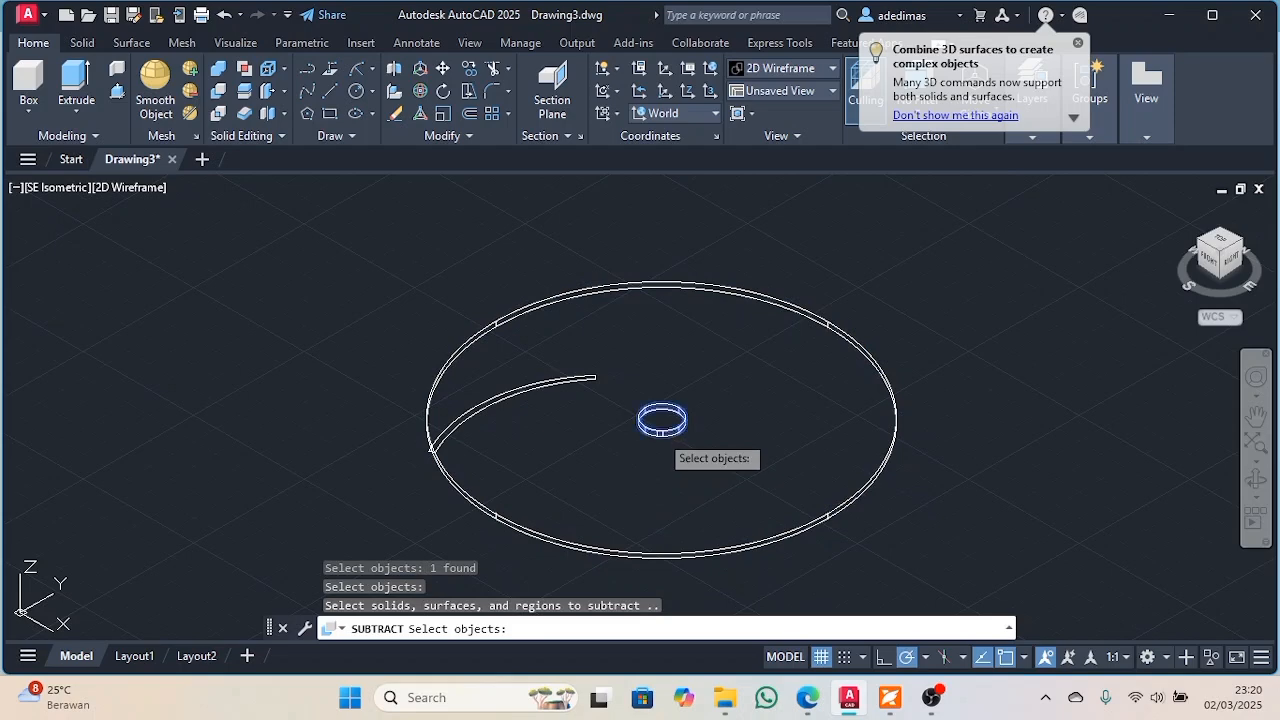
click(662, 420)
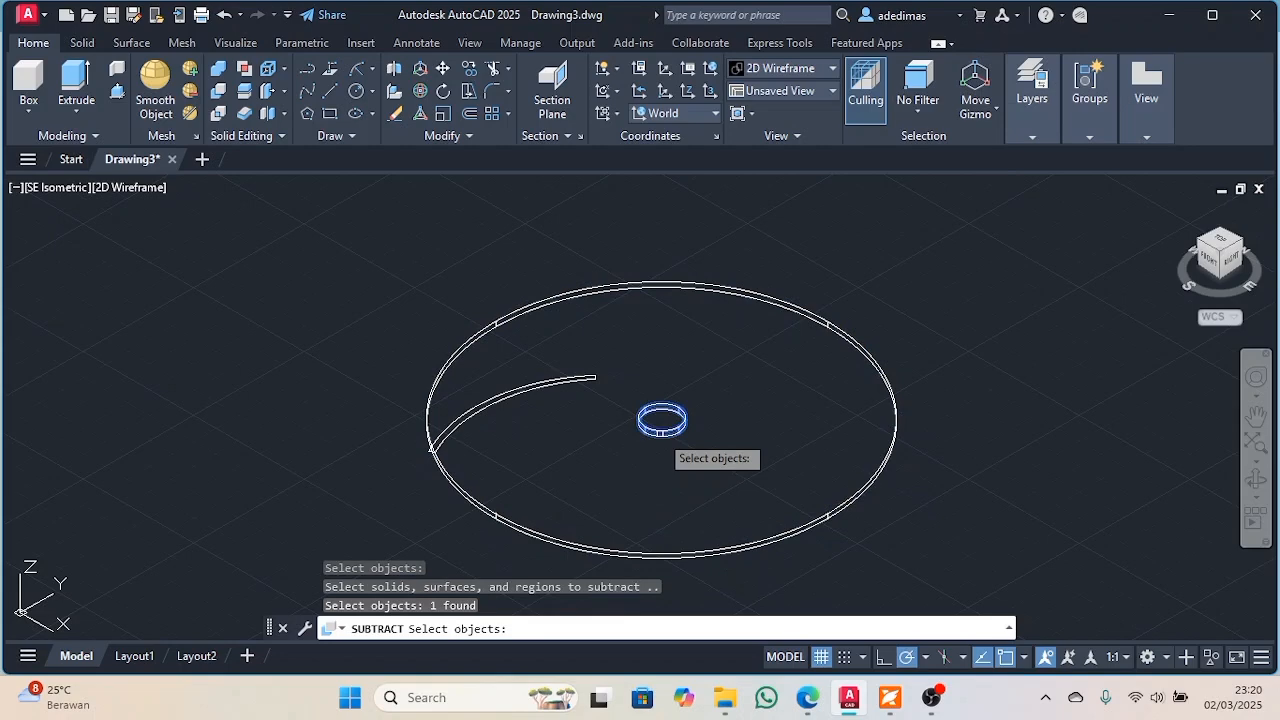
key(Return)
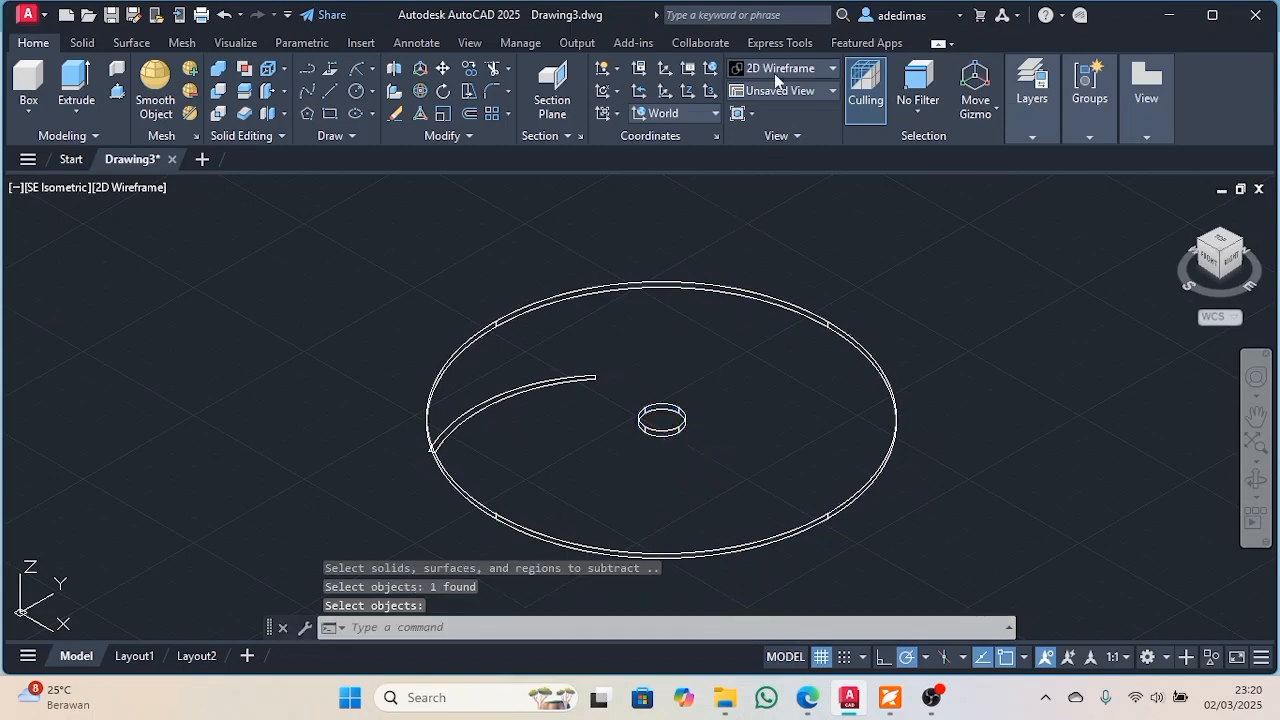
Check the disc's centre hole in the Shaded visual style, and return to 2D Wireframe in SE isometric view
click(774, 70)
click(768, 176)
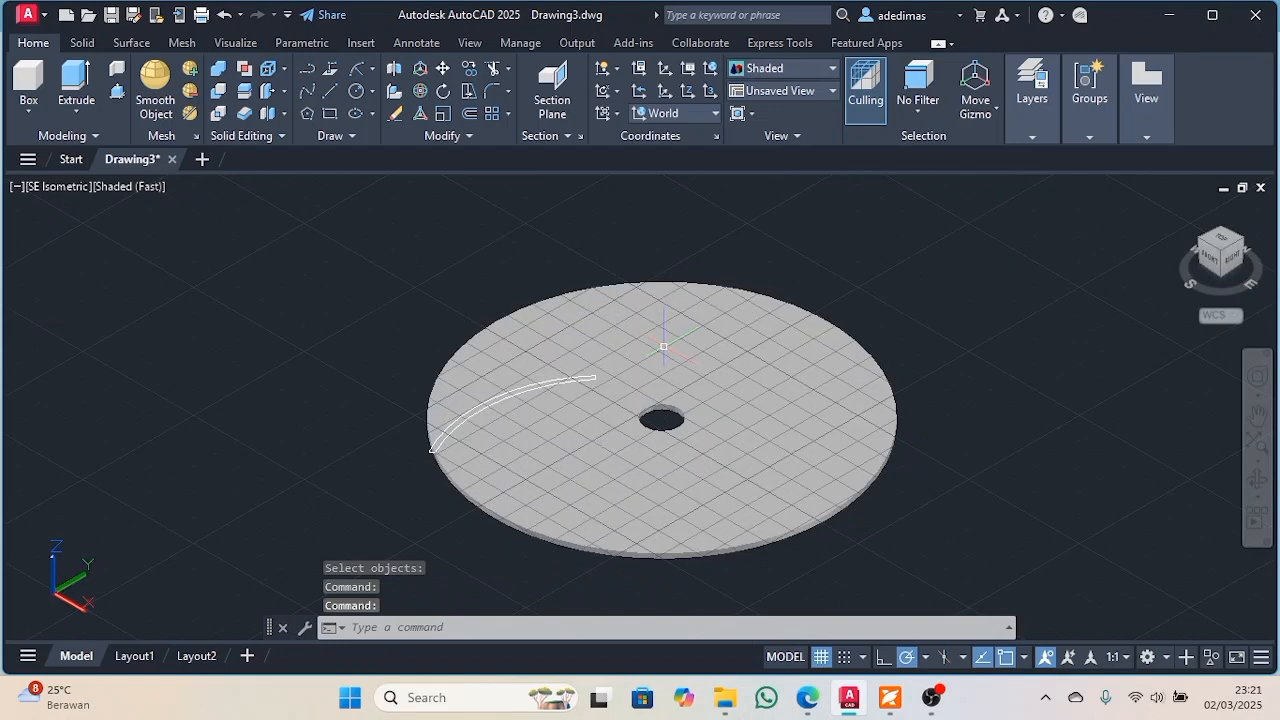
click(663, 347)
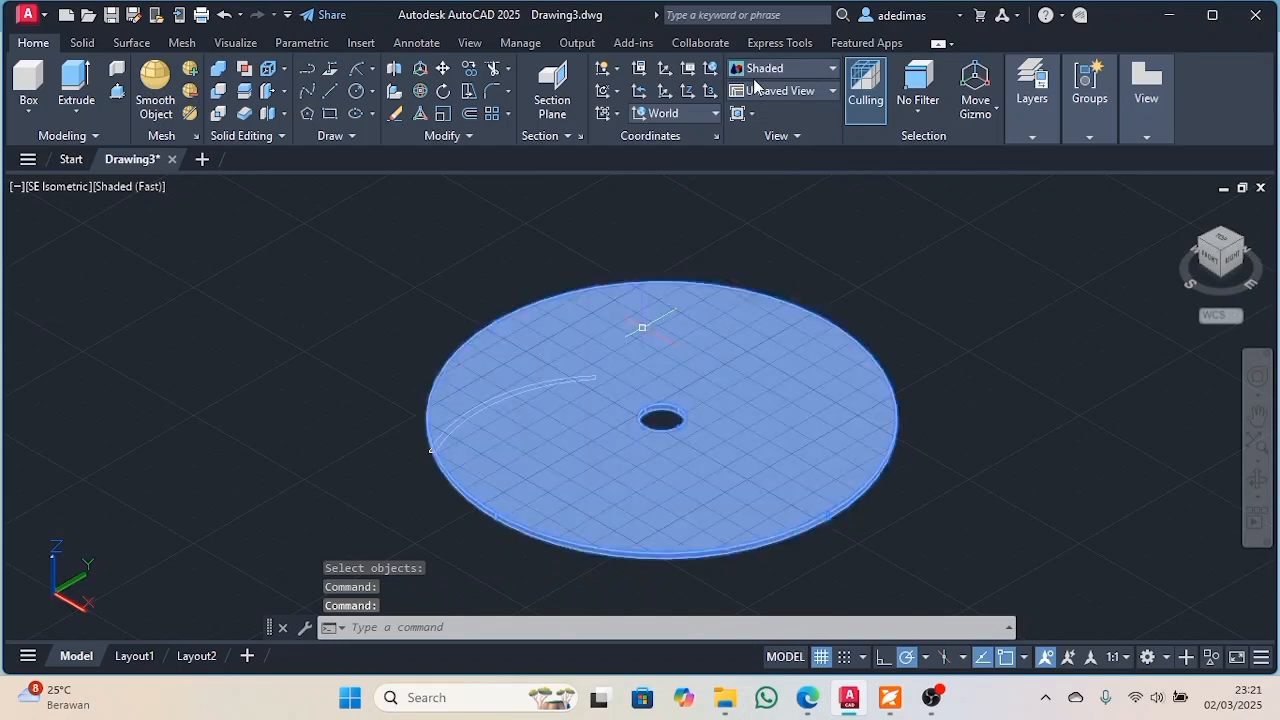
click(753, 78)
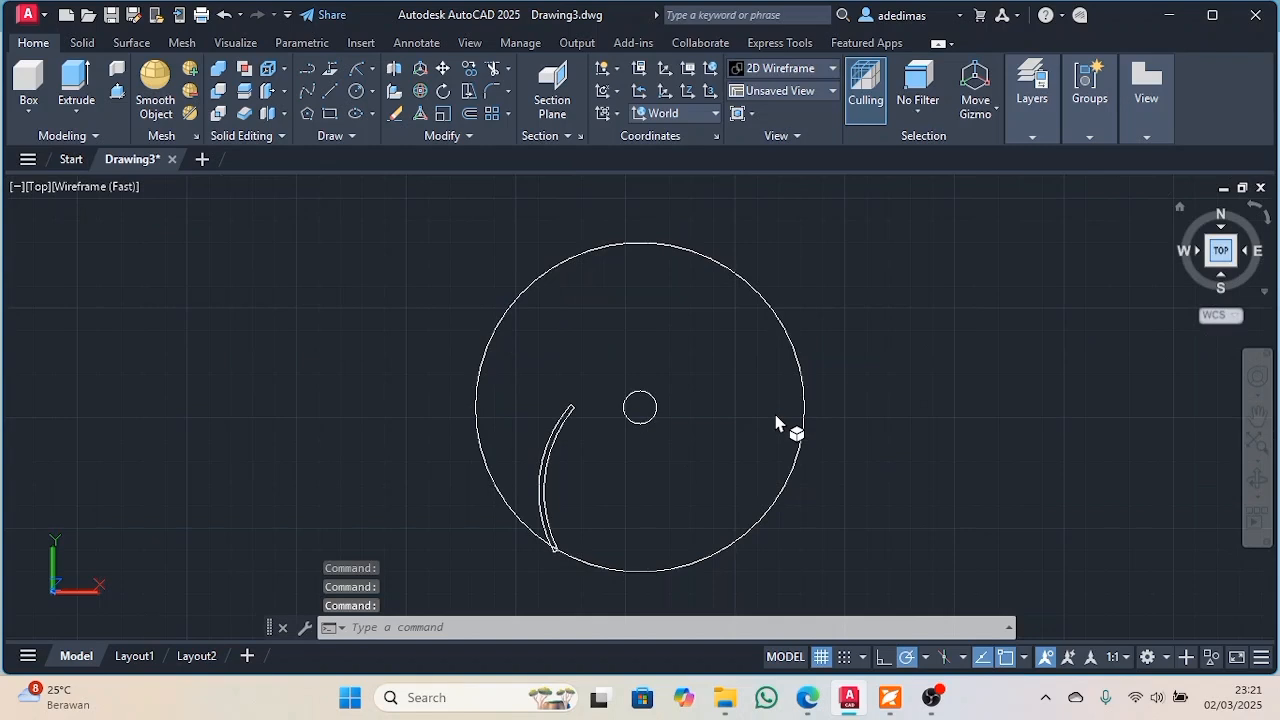
click(1236, 274)
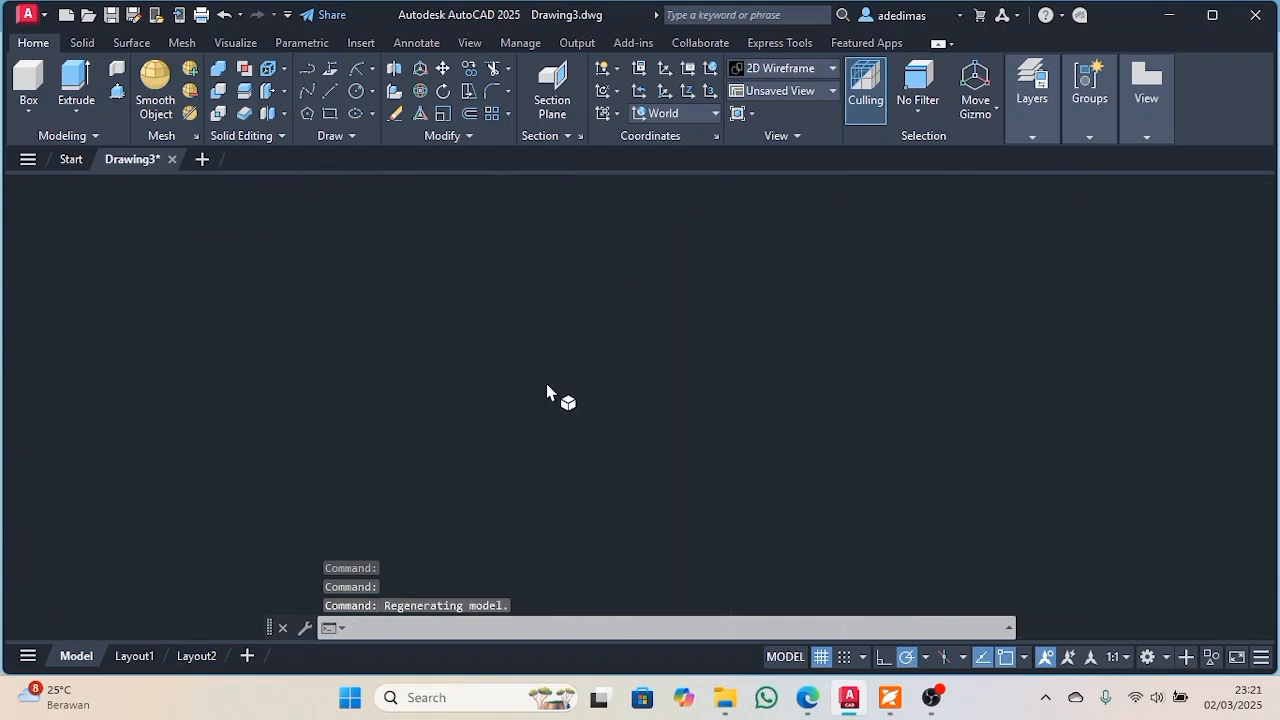
Extrude the curved blade profile 40 upward from the base disc
click(88, 82)
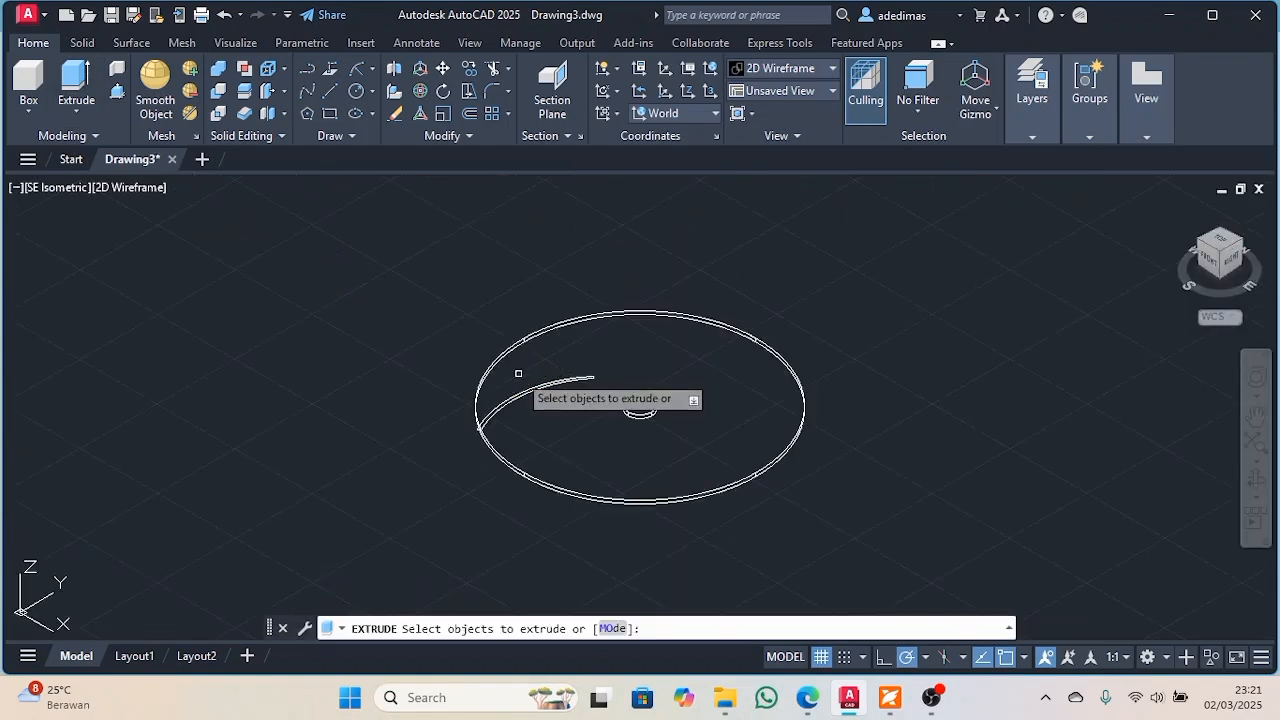
click(527, 391)
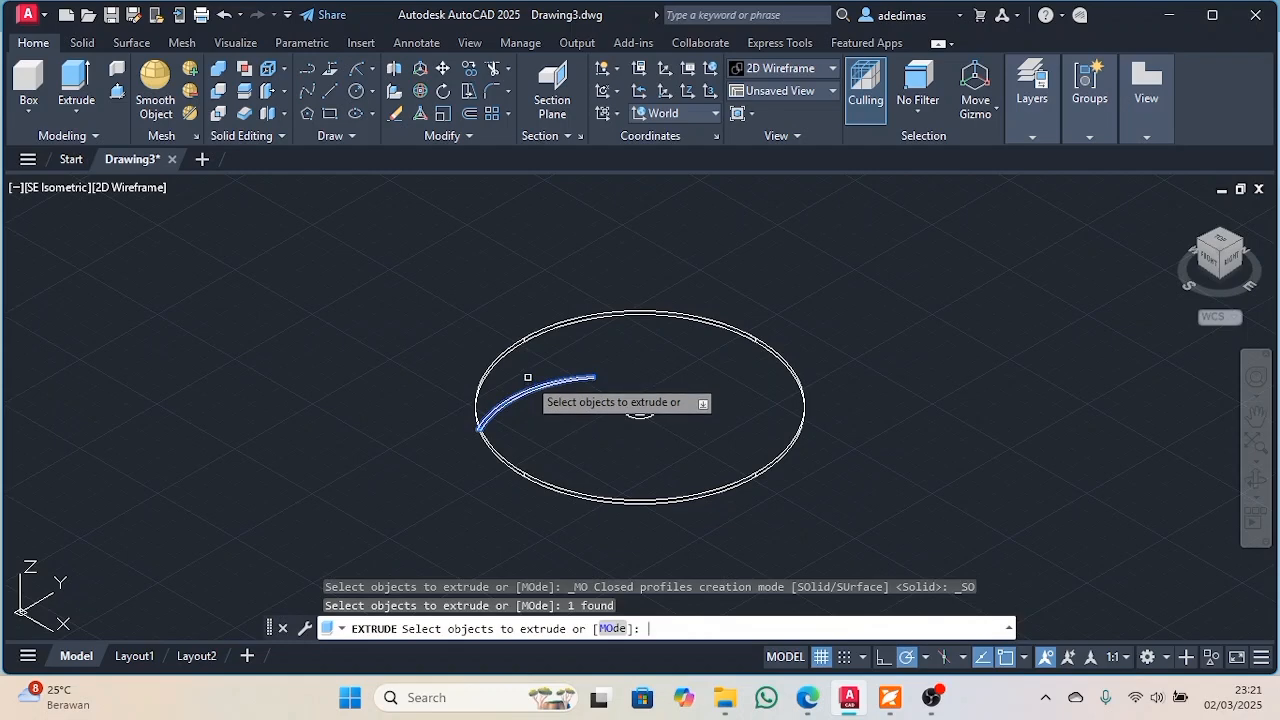
key(Return)
key(BackSpace)
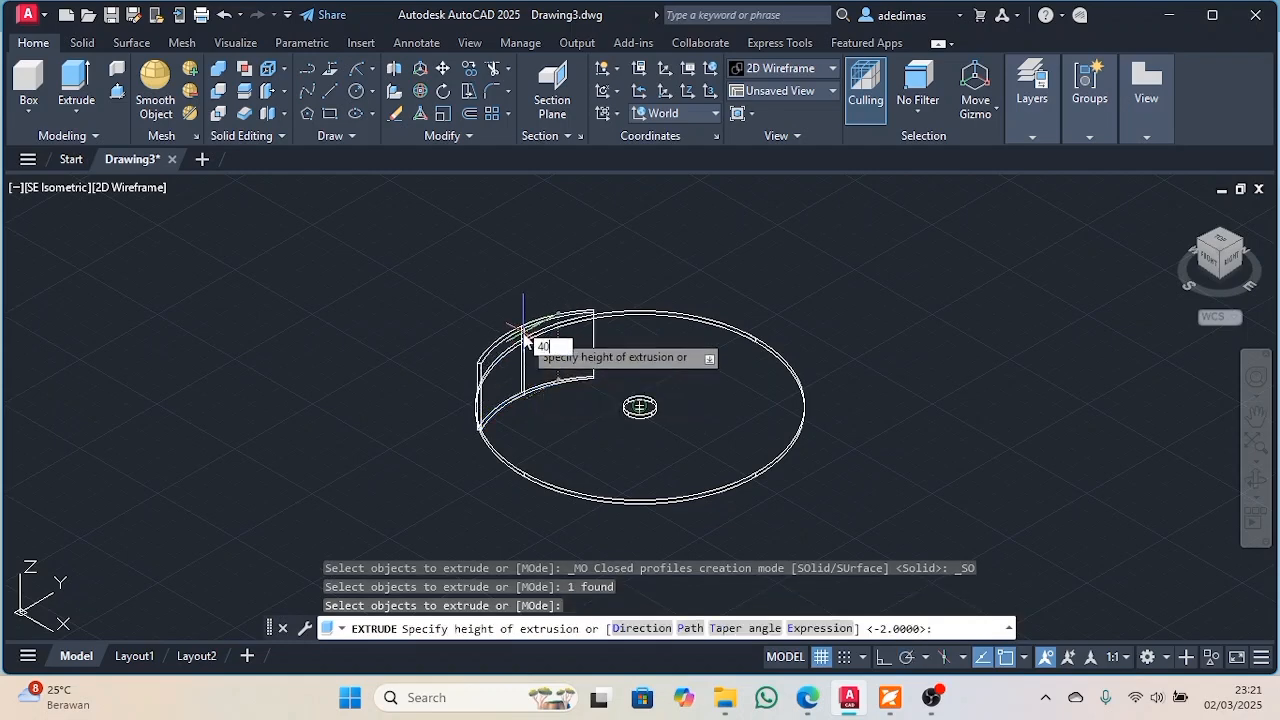
text(40)
key(Return)
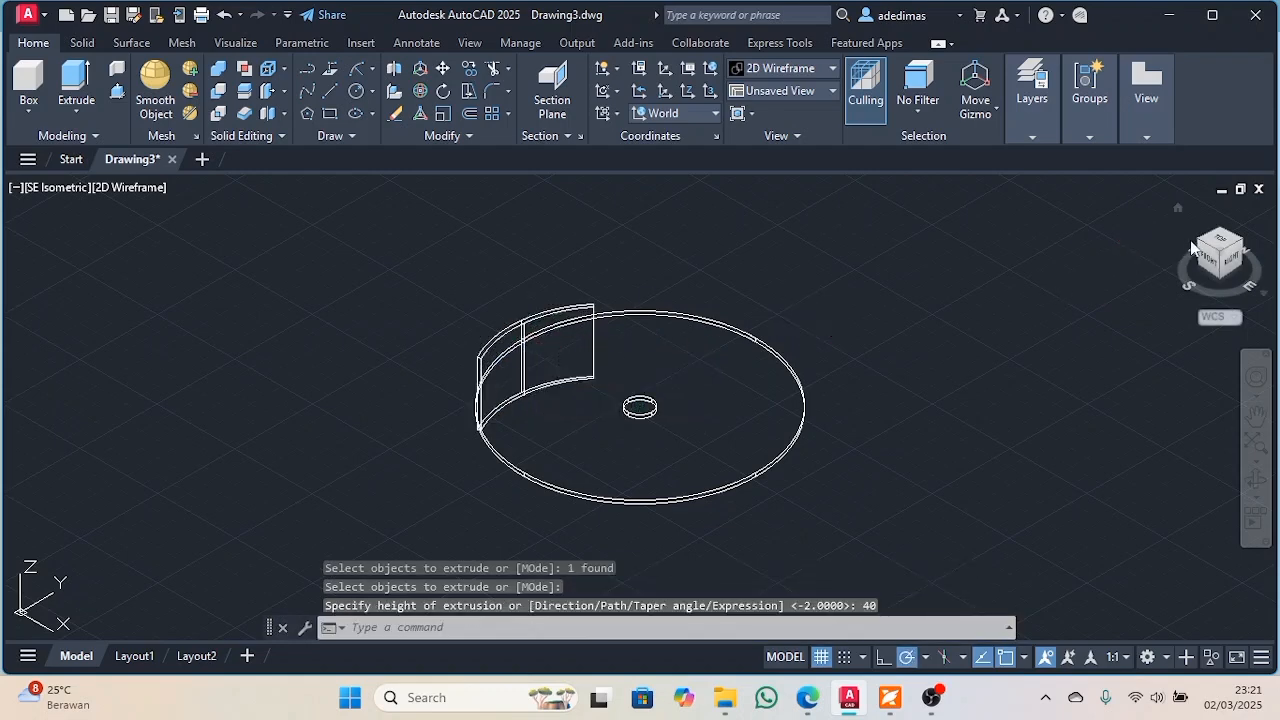
Check the blade's corner radius in the exercise drawing in Foxit PDF Reader, and fillet the blade's outer top edge in AutoCAD with radius 10
click(1200, 240)
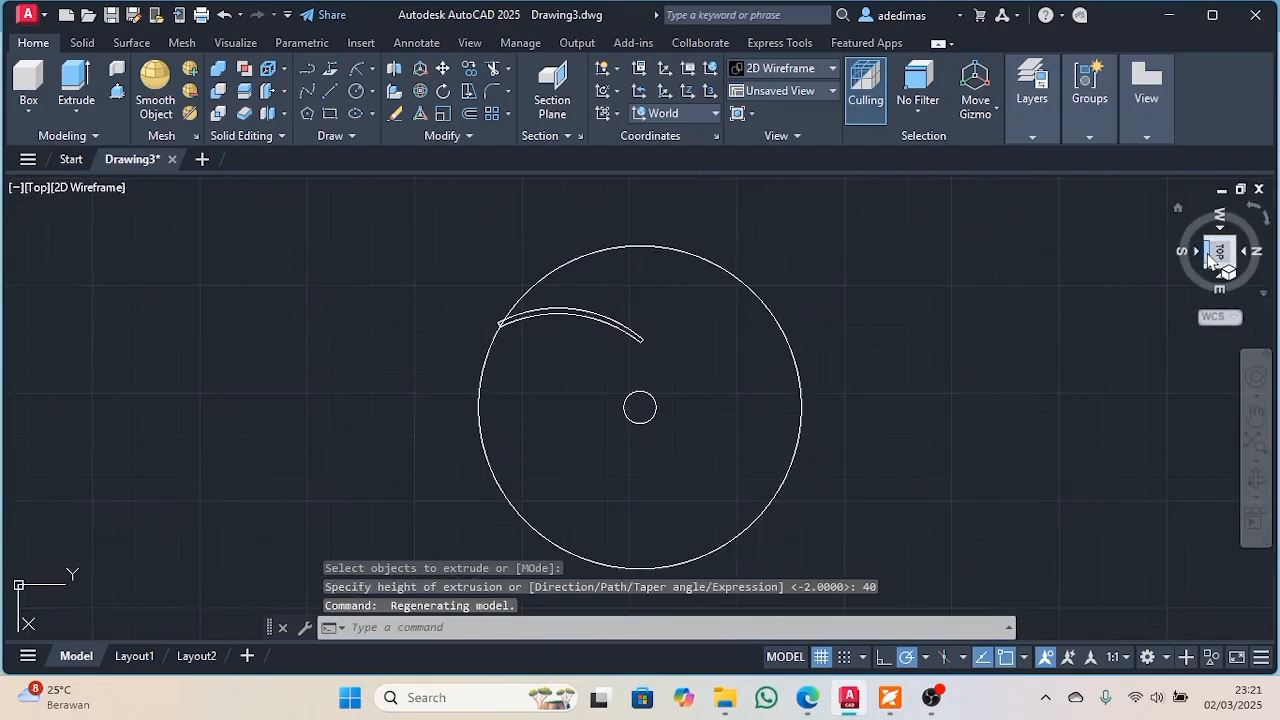
click(1208, 272)
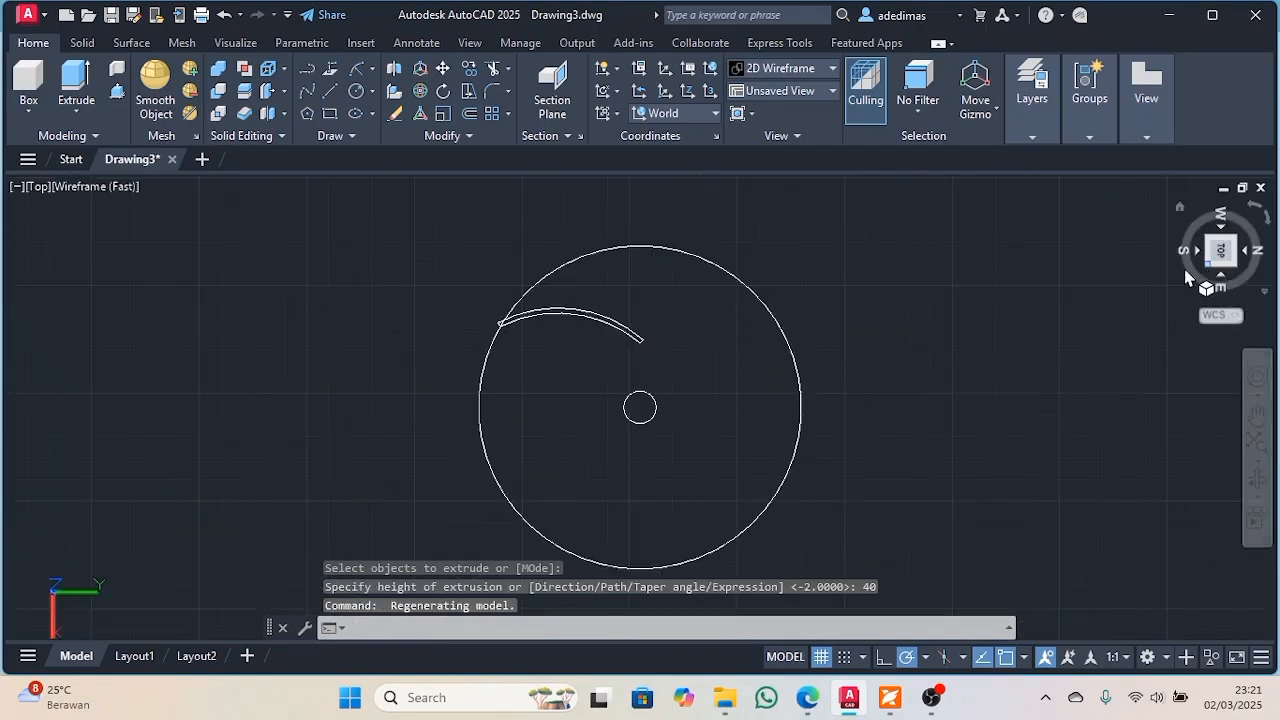
scroll(475, 397, up, 5)
scroll(475, 397, up, 2)
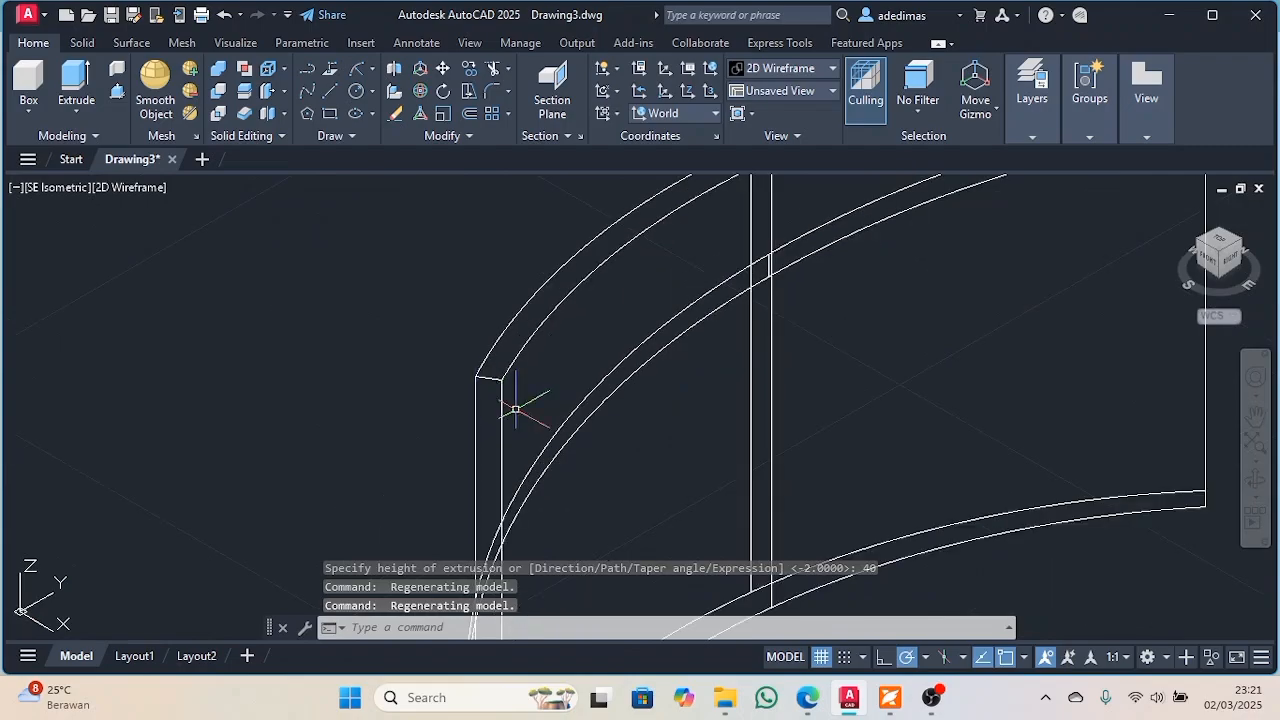
click(890, 697)
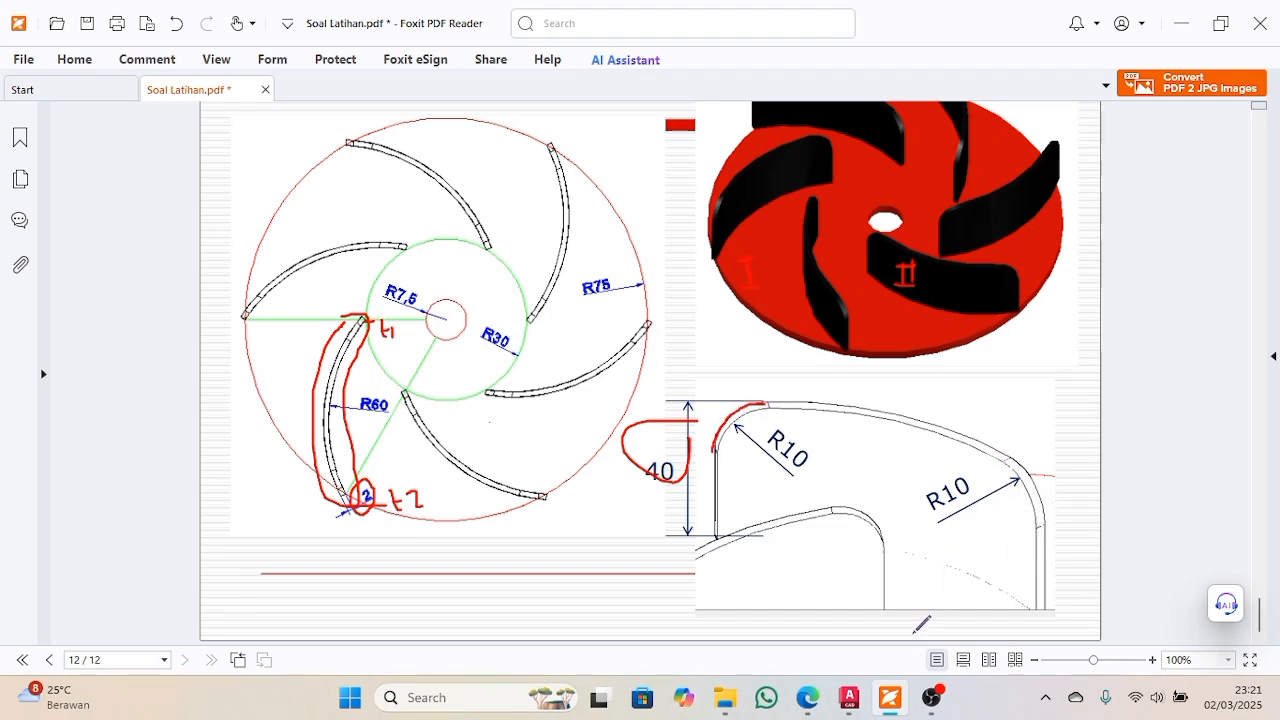
click(888, 706)
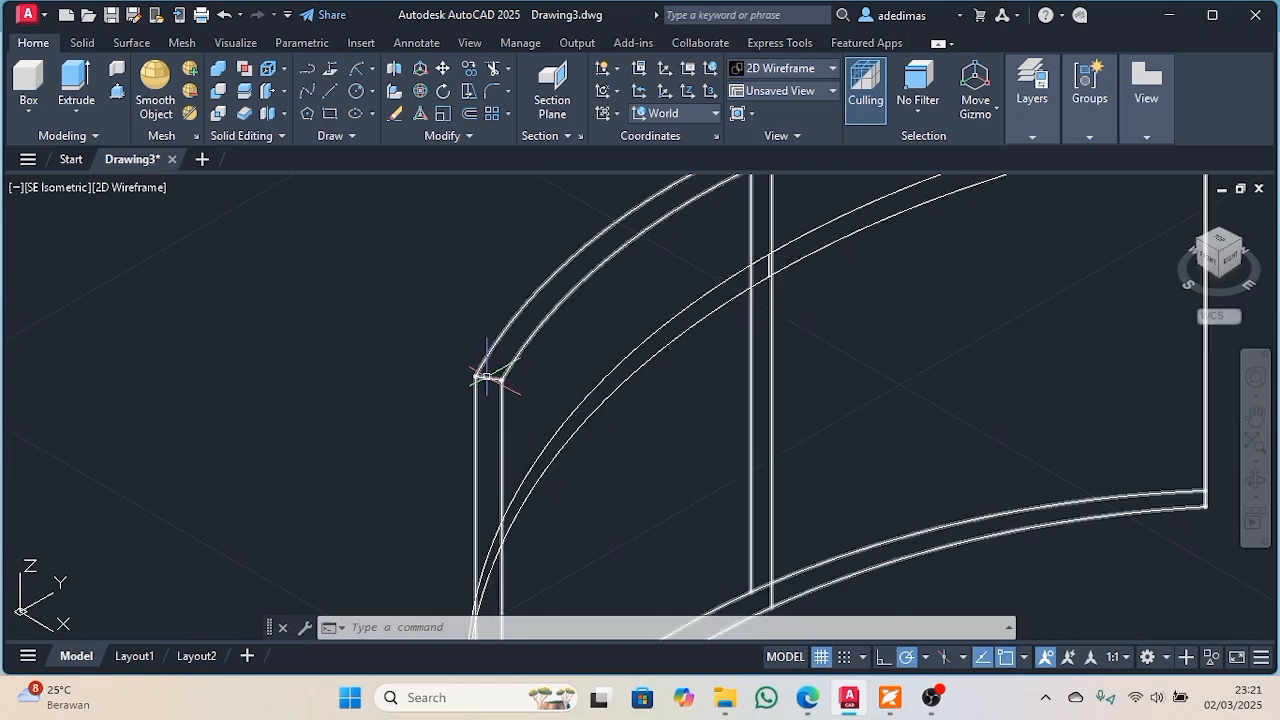
click(491, 91)
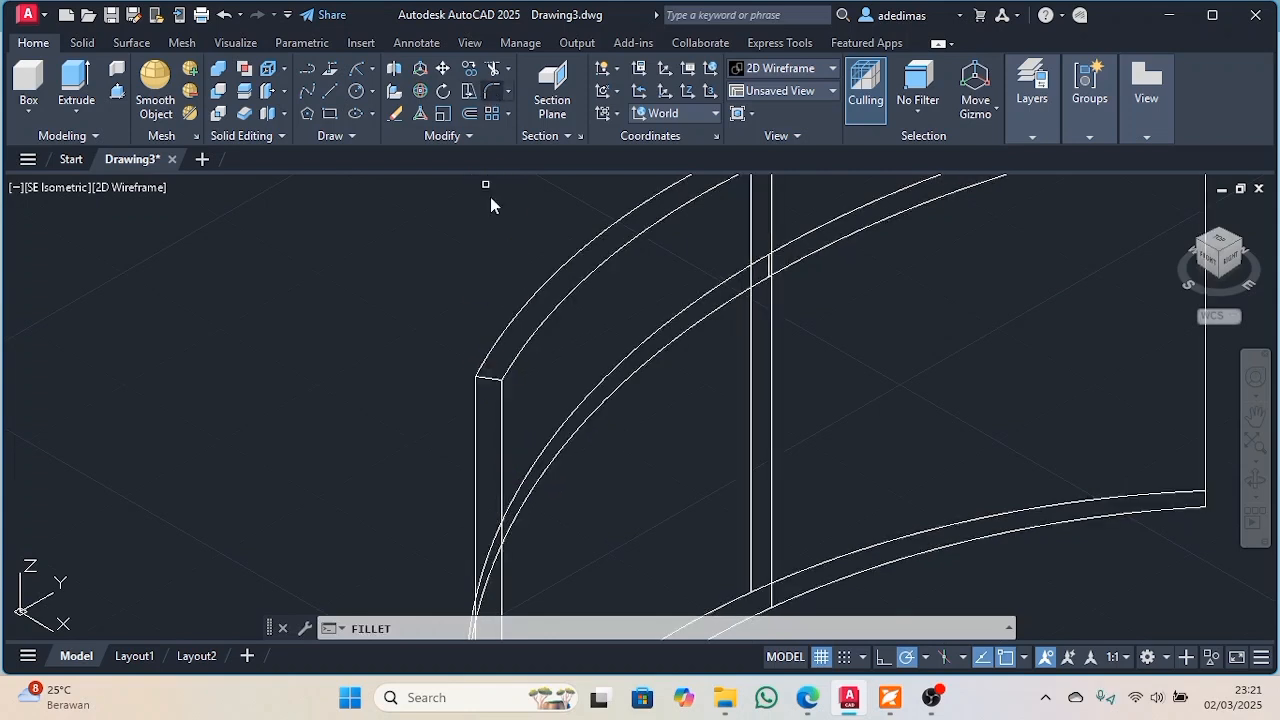
click(488, 379)
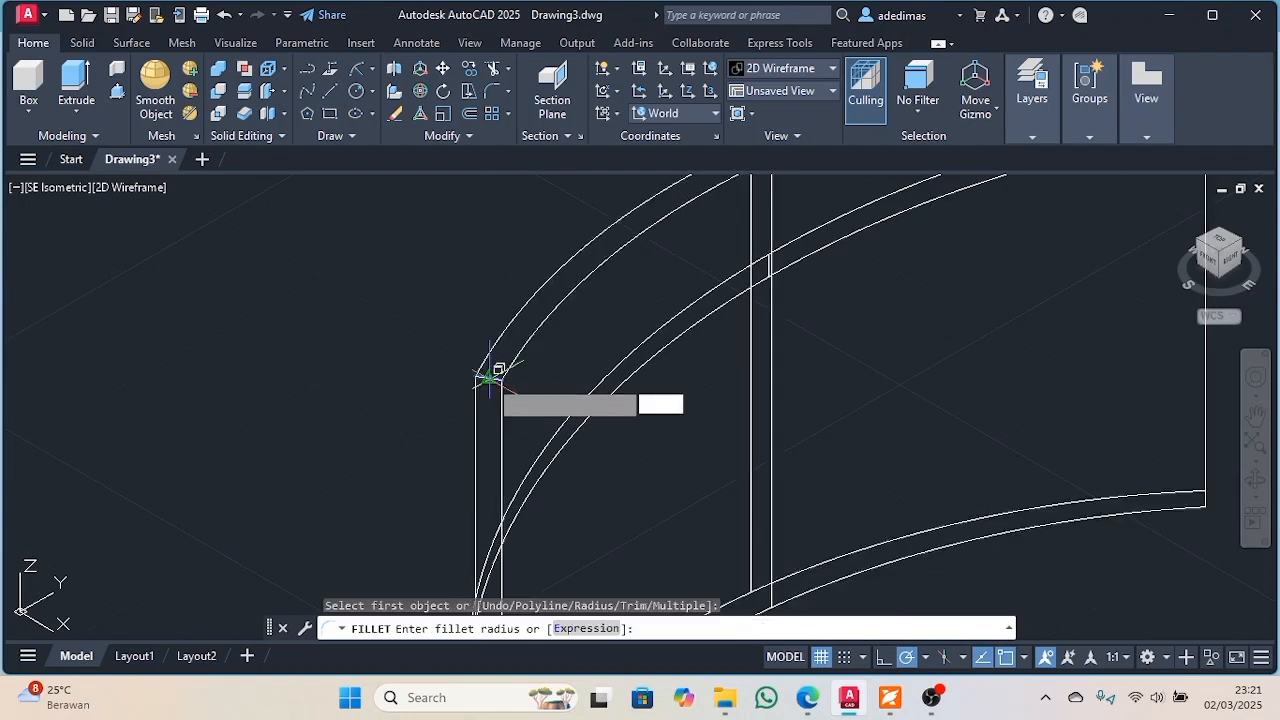
key(Return)
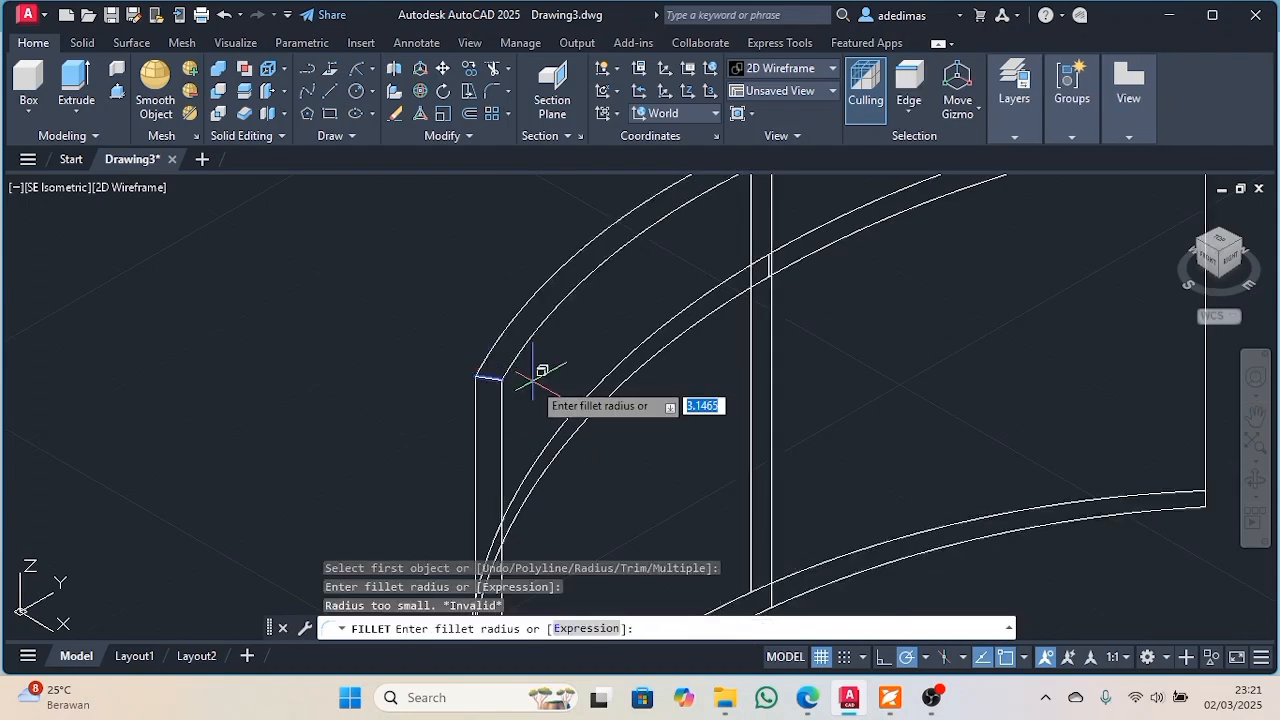
key(Return)
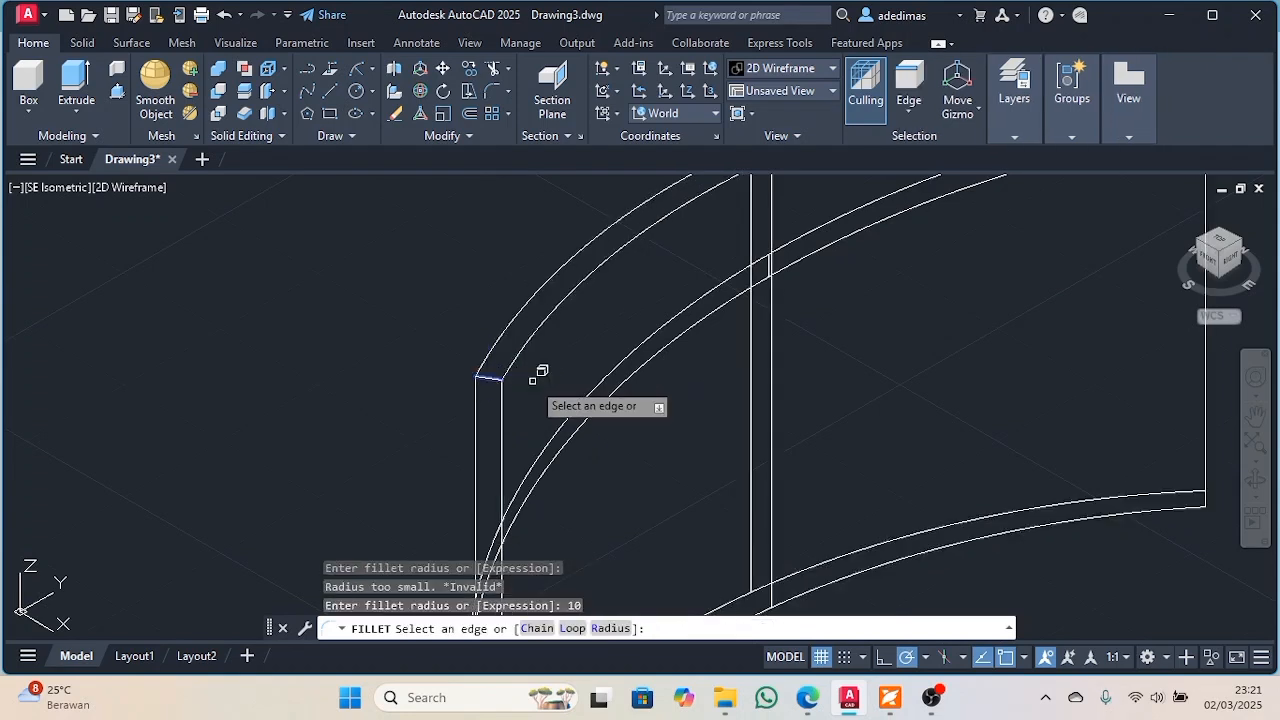
key(Return)
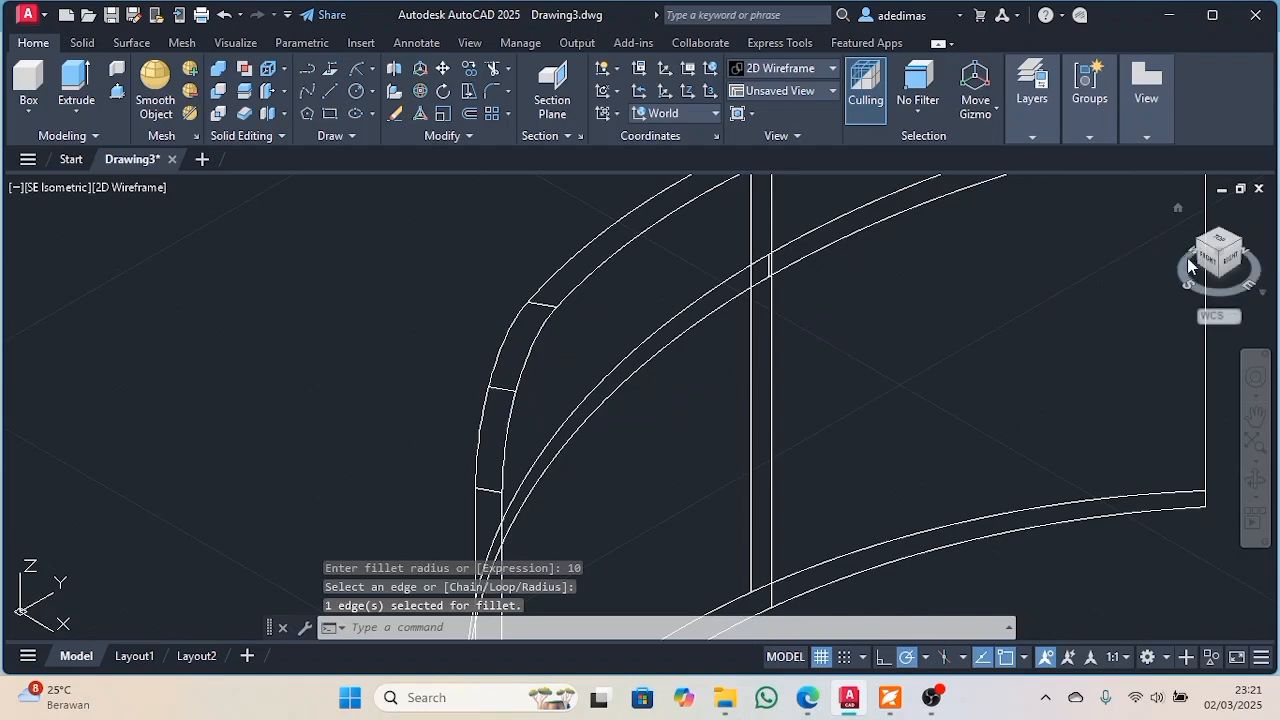
Examine the blade's inner top corner in the Shaded visual style, and return the display to 2D Wireframe
drag(1203, 258, 2, 396)
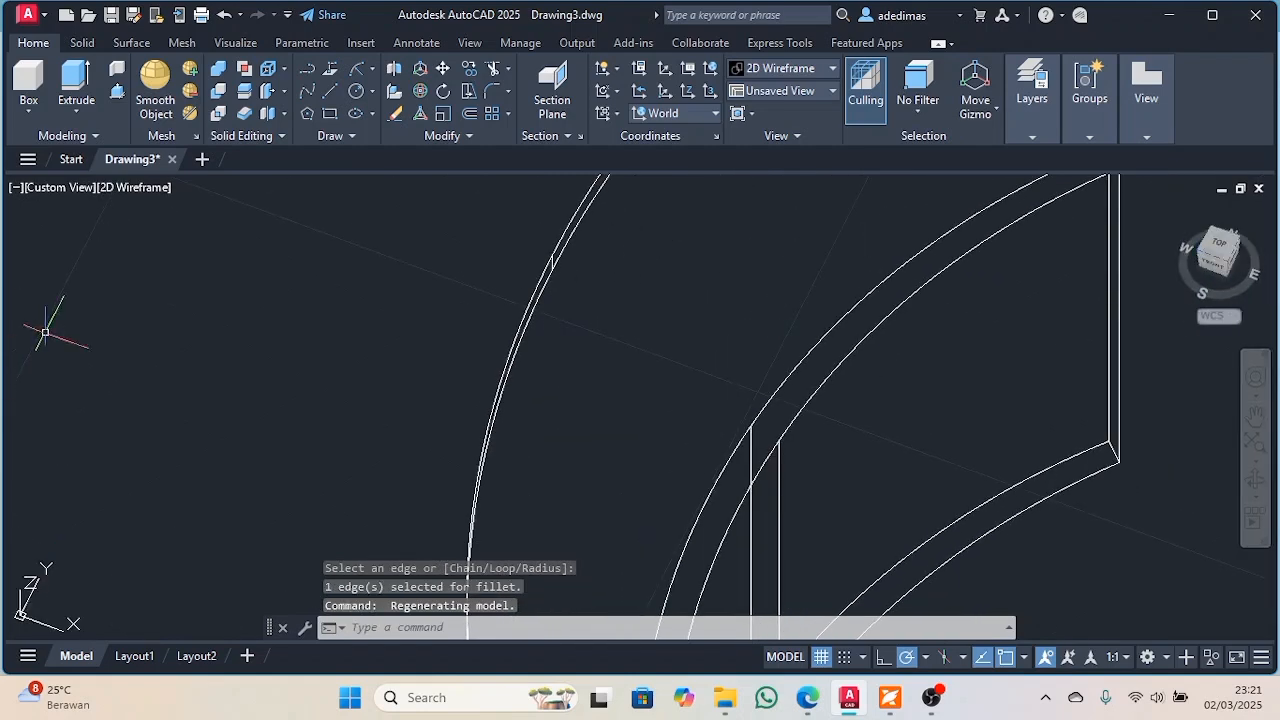
scroll(606, 357, down, 5)
scroll(726, 320, up, 2)
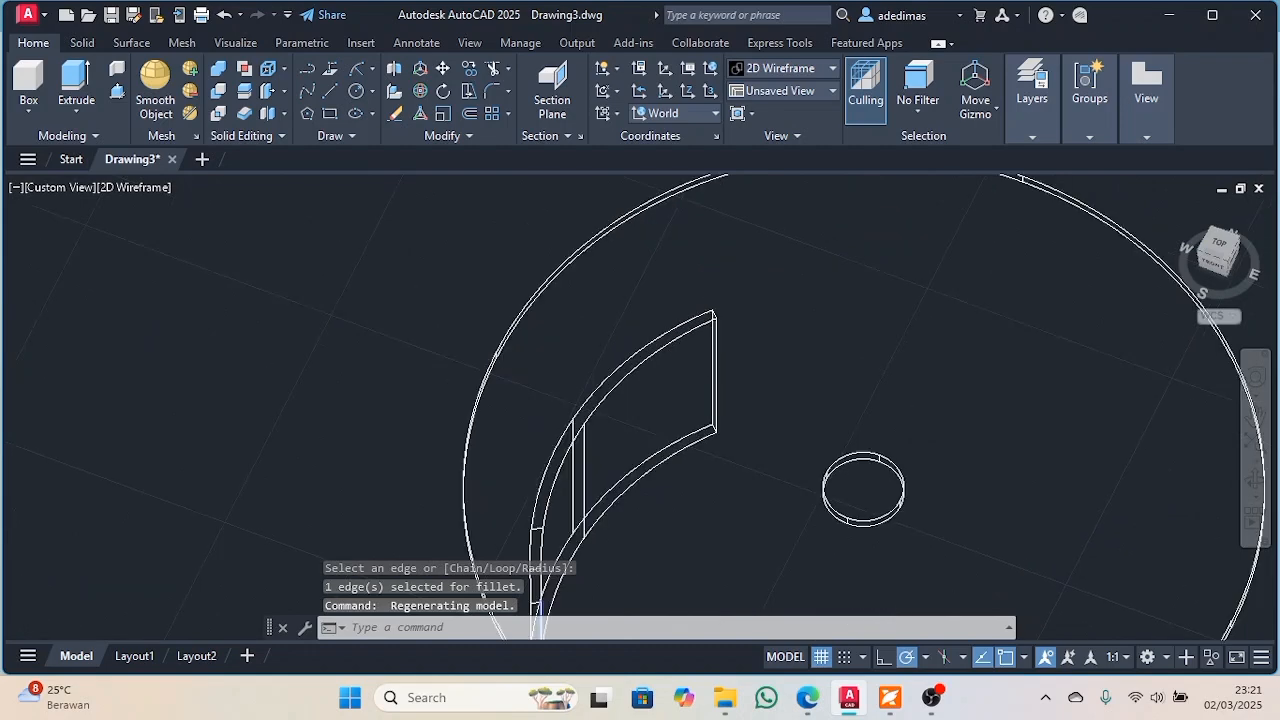
scroll(709, 294, up, 5)
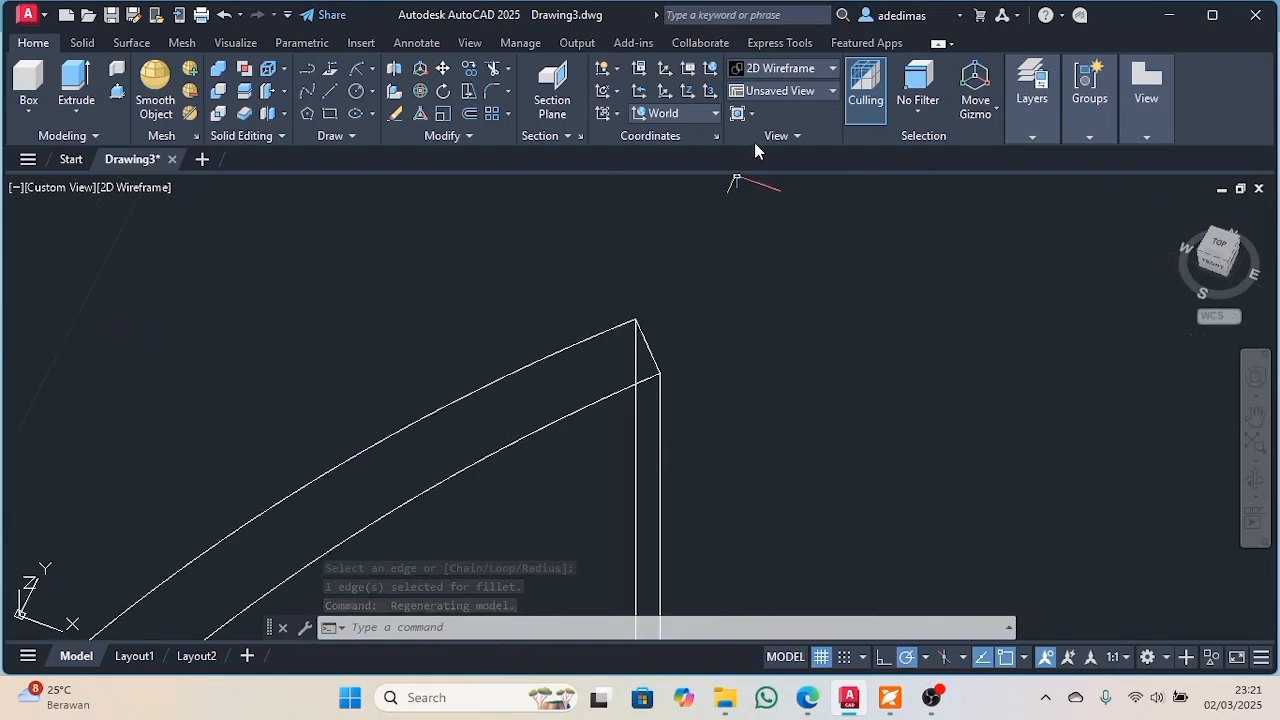
click(775, 66)
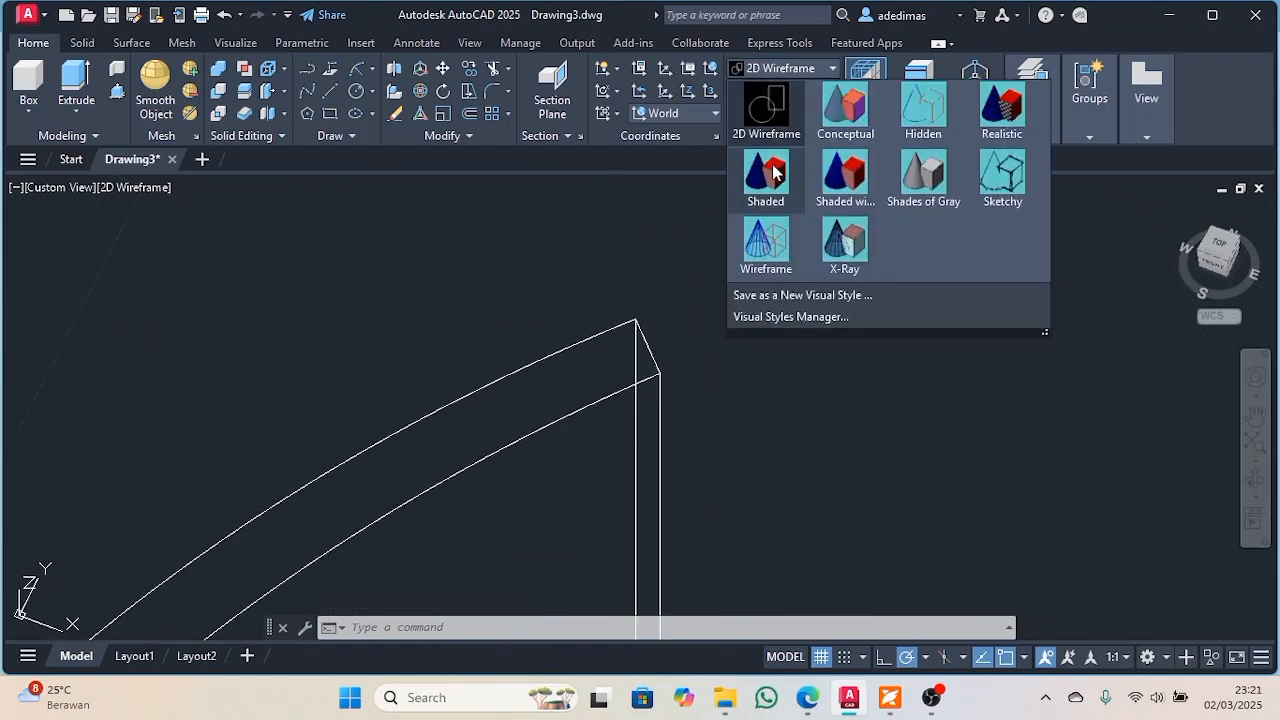
click(772, 172)
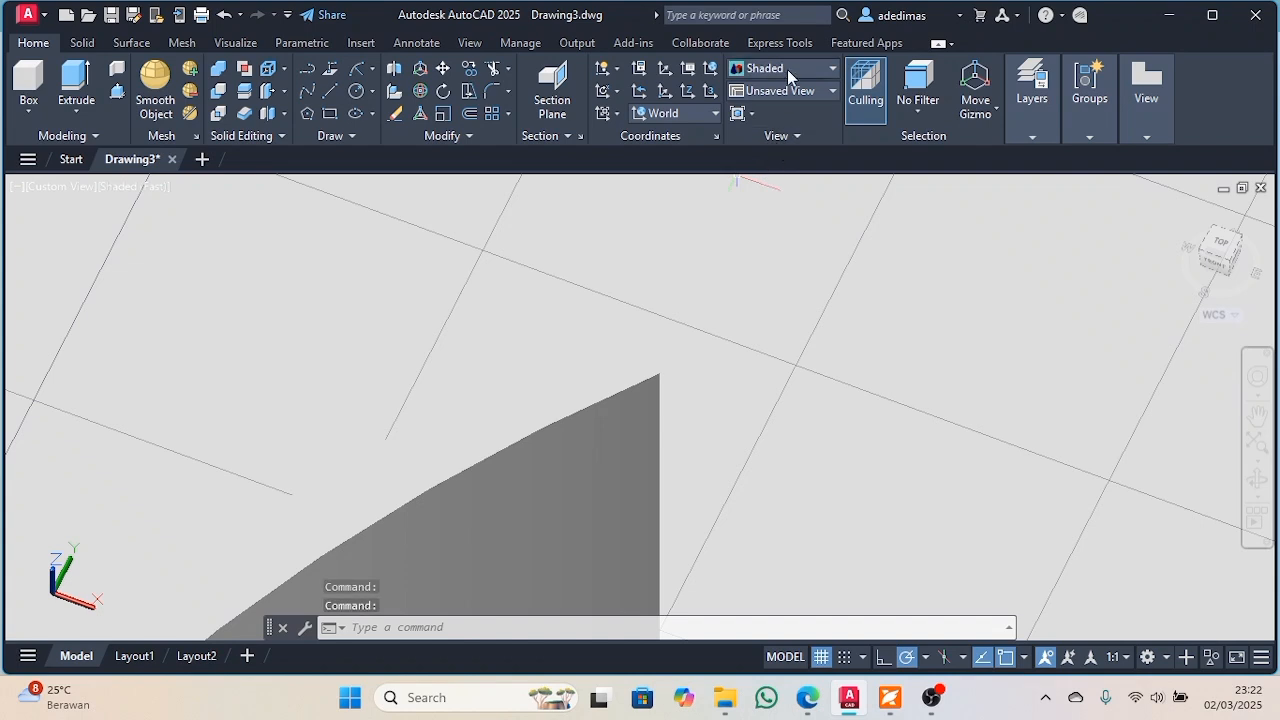
click(787, 69)
click(776, 104)
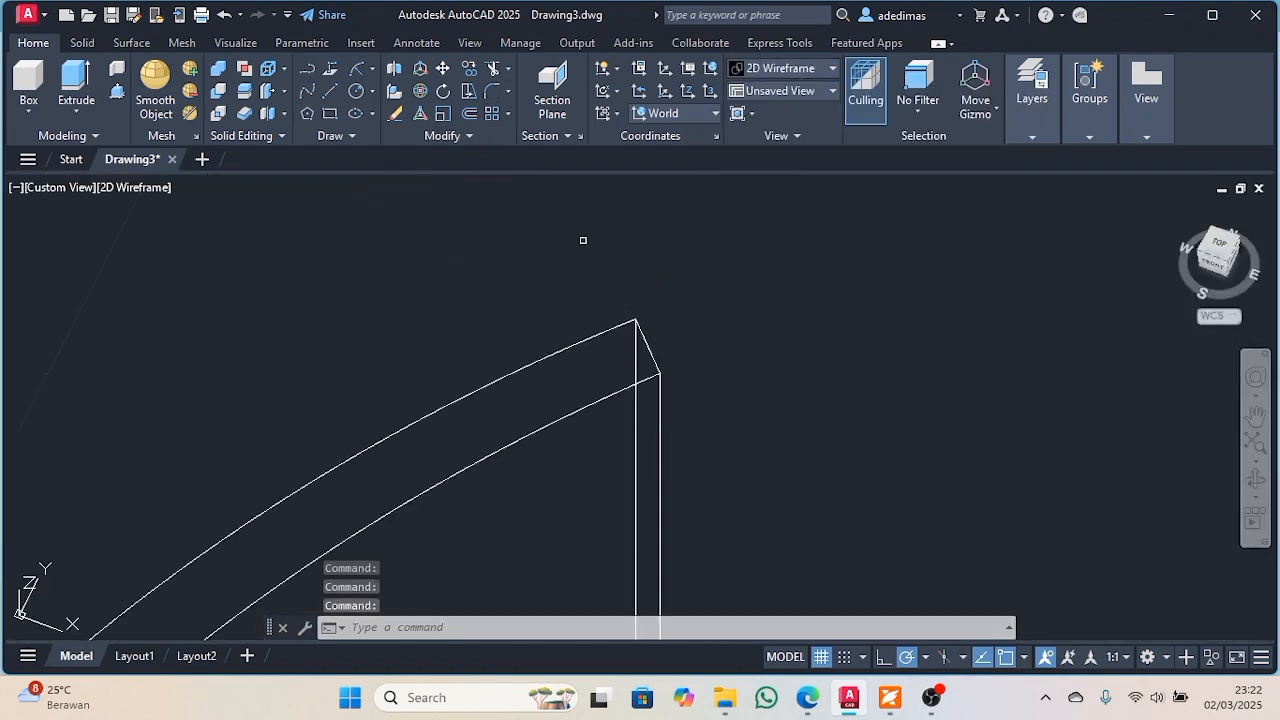
Fillet the short top edge at the blade's inner end with radius 10
key(Return)
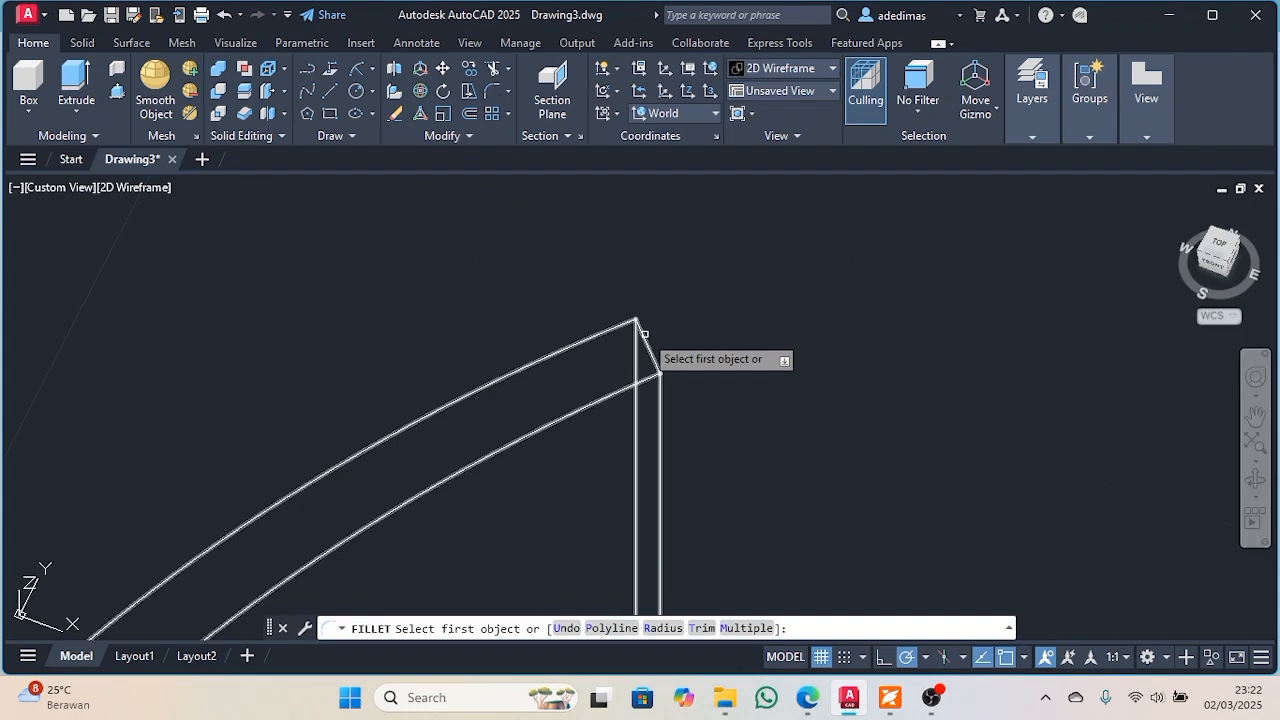
click(643, 333)
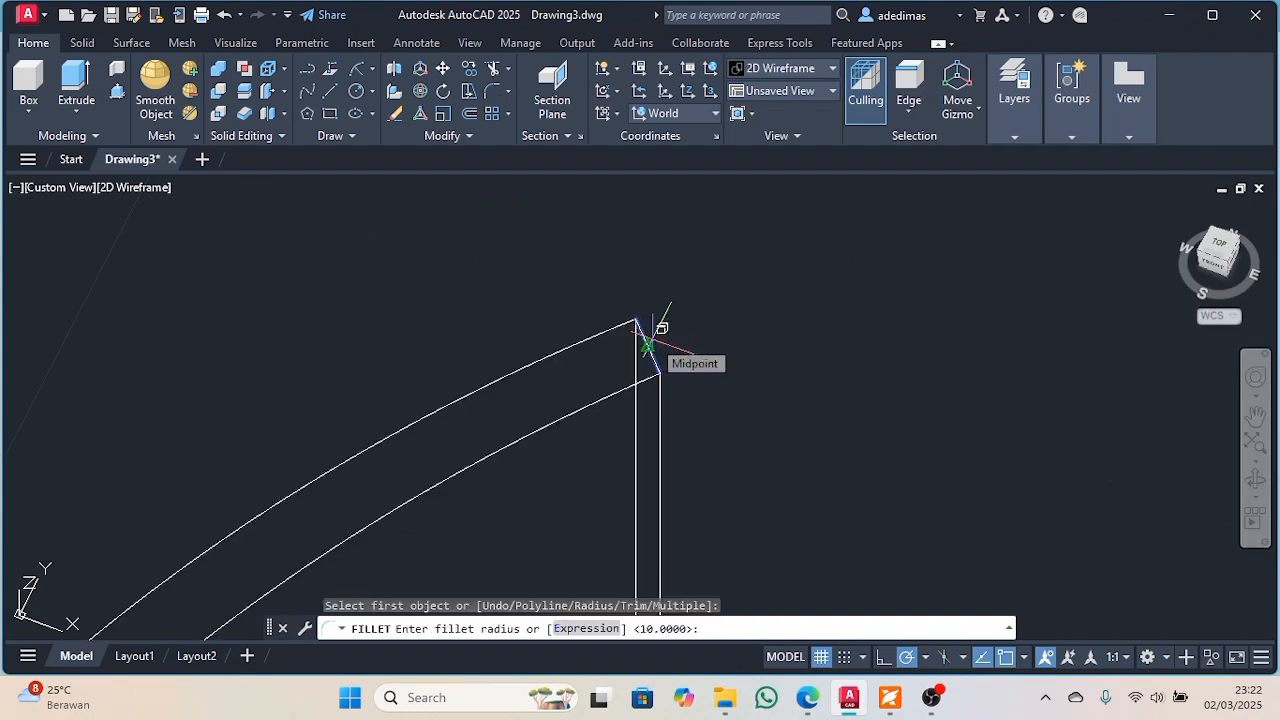
key(Return)
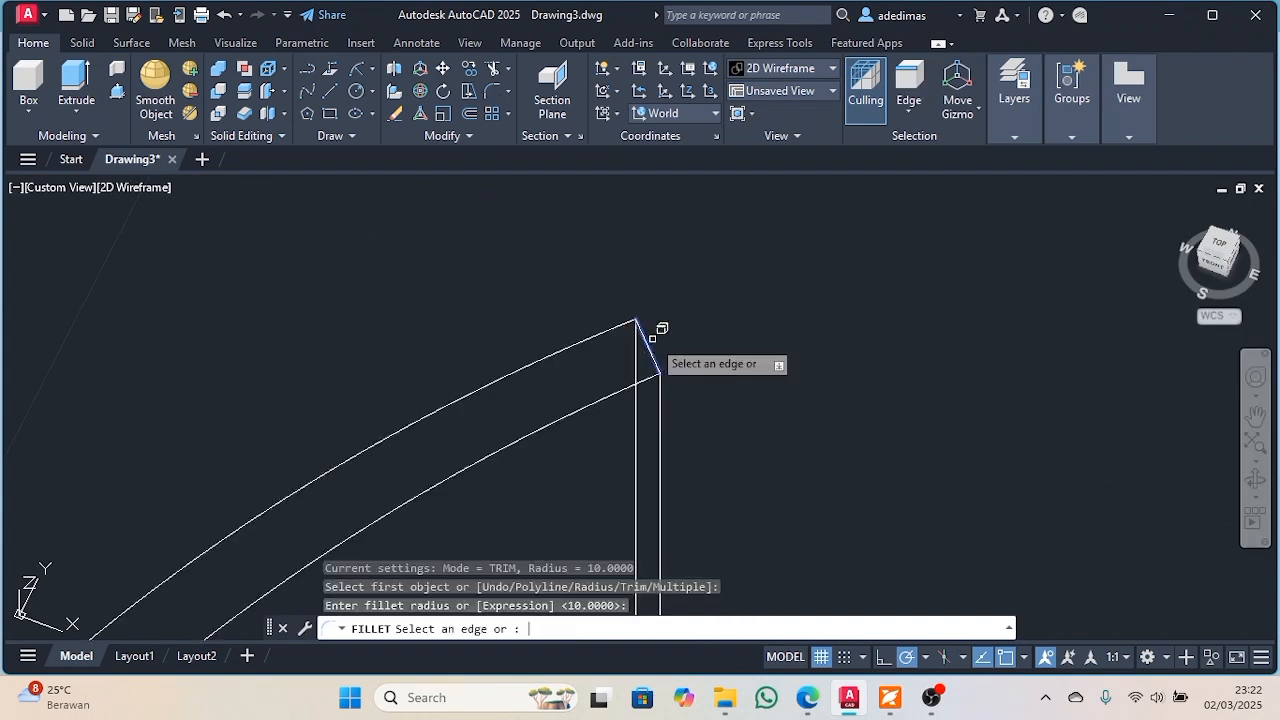
click(652, 338)
key(Return)
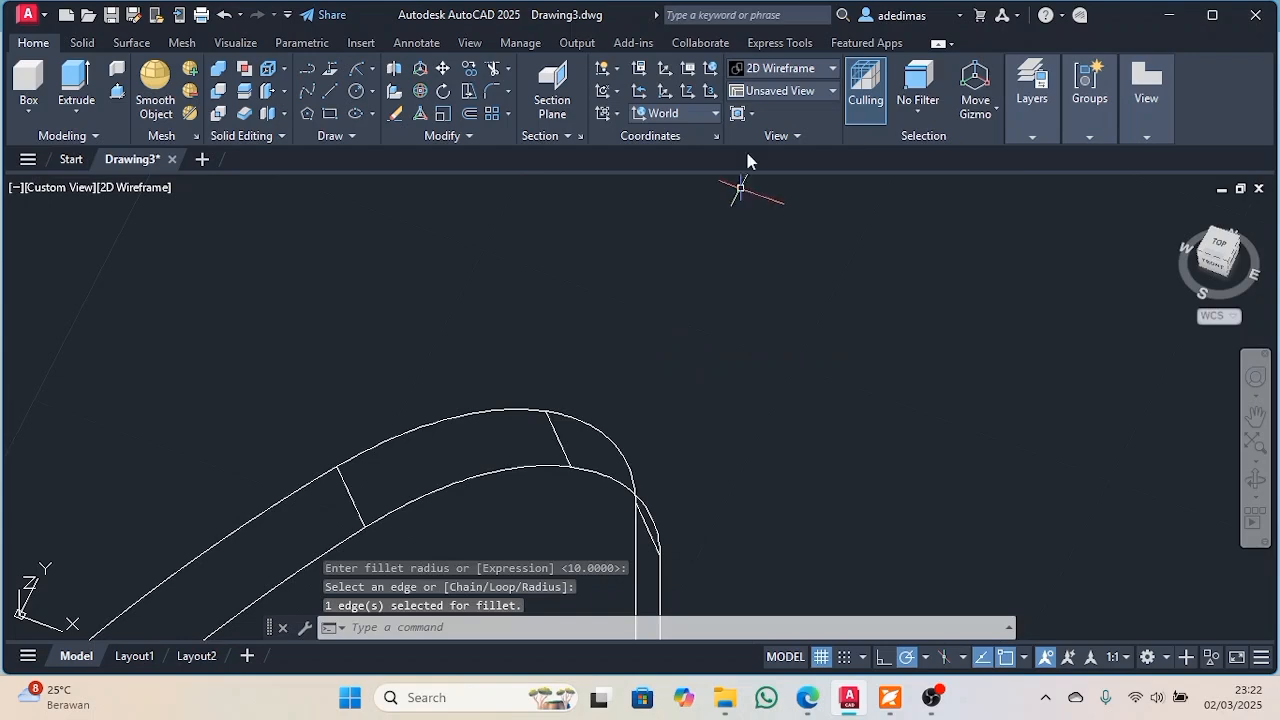
Display the whole disc and filleted blade in the Shaded visual style
click(780, 68)
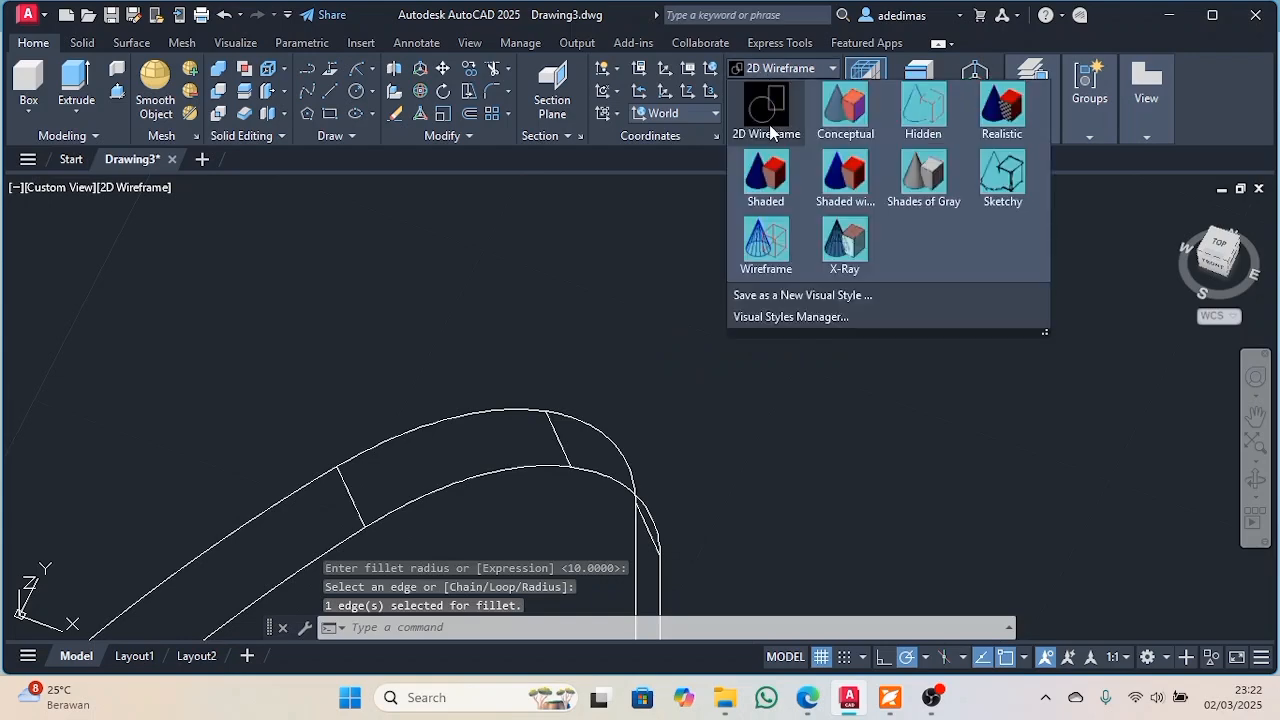
click(766, 180)
scroll(651, 355, down, 8)
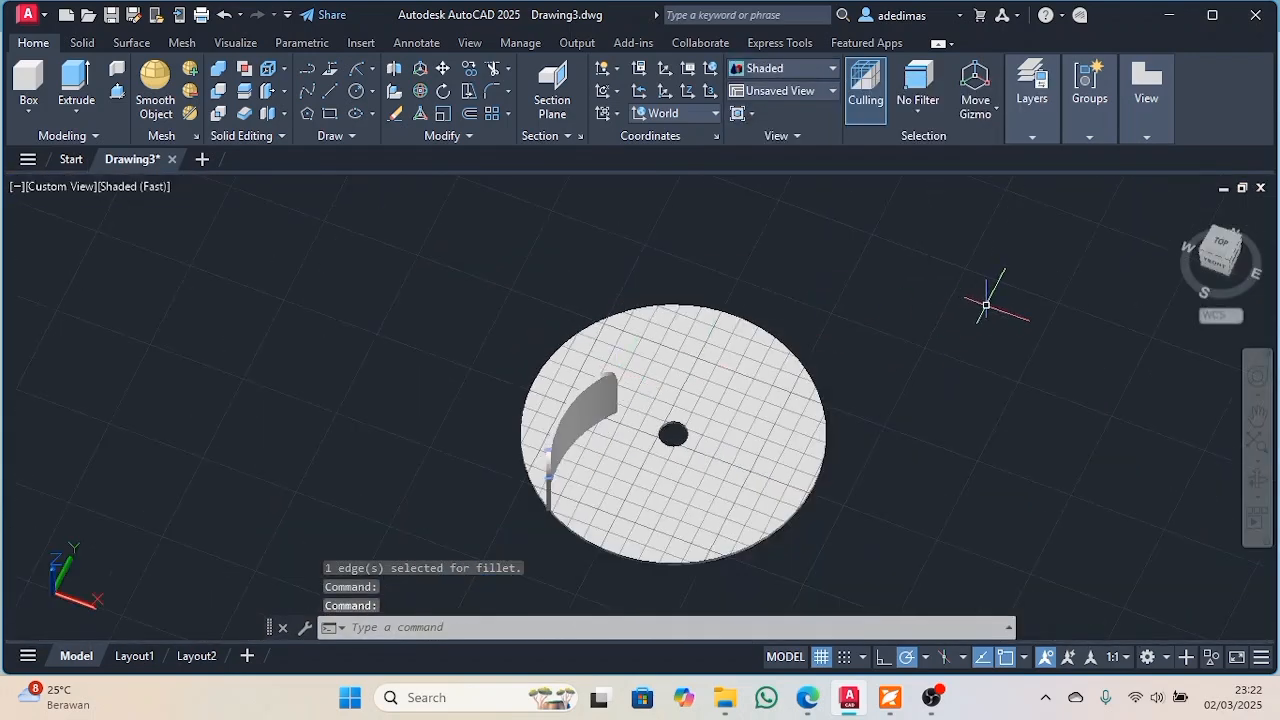
Create a polar array of the filleted blade around the centre of the disc's hole
click(1221, 244)
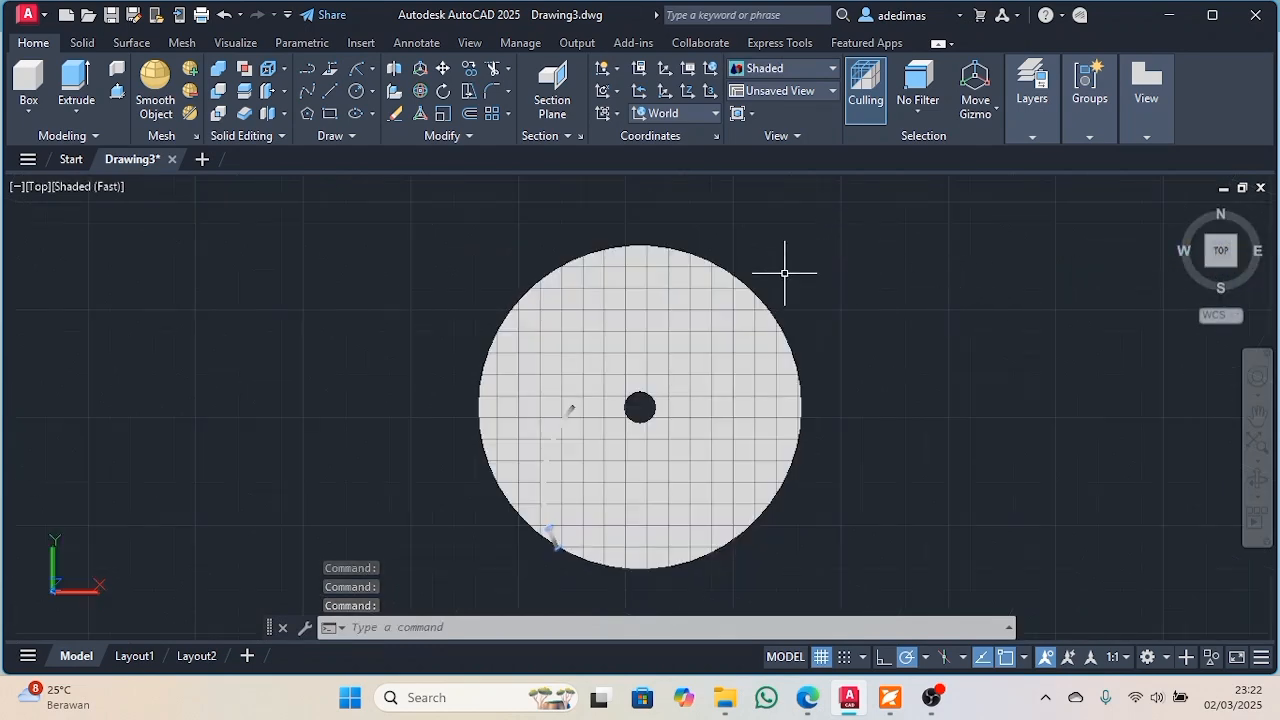
text(array)
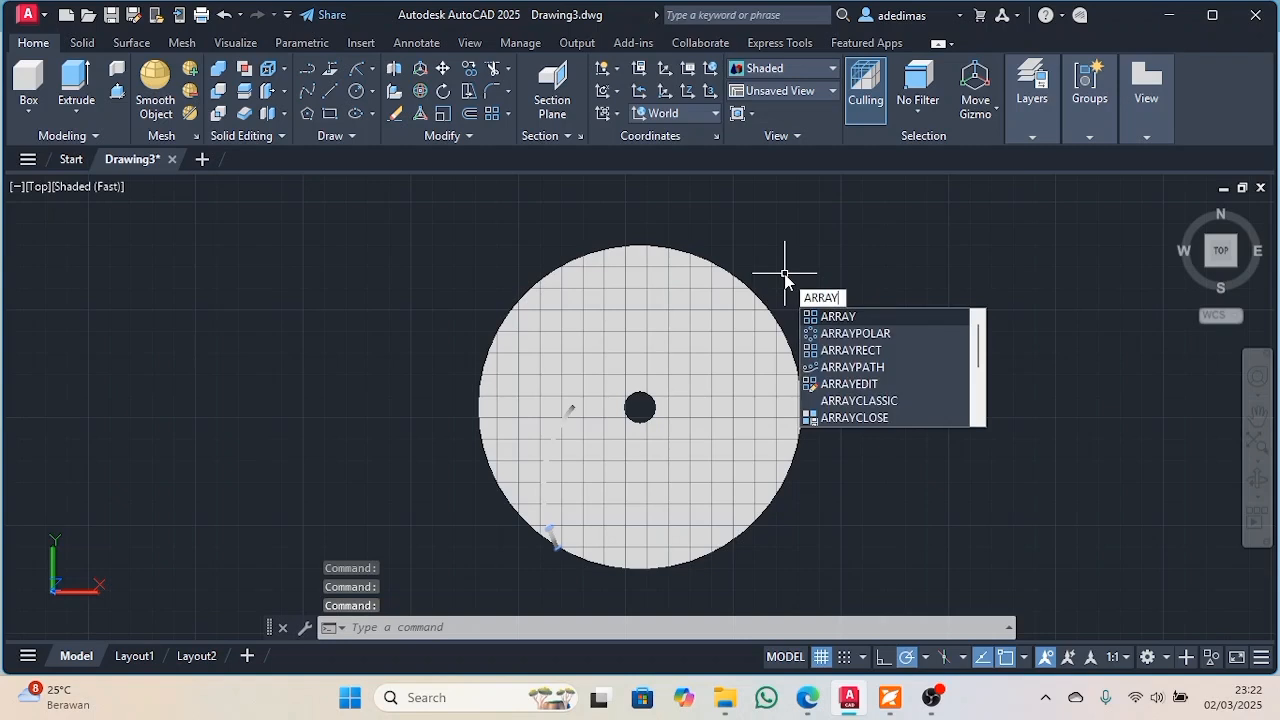
key(Down)
key(Return)
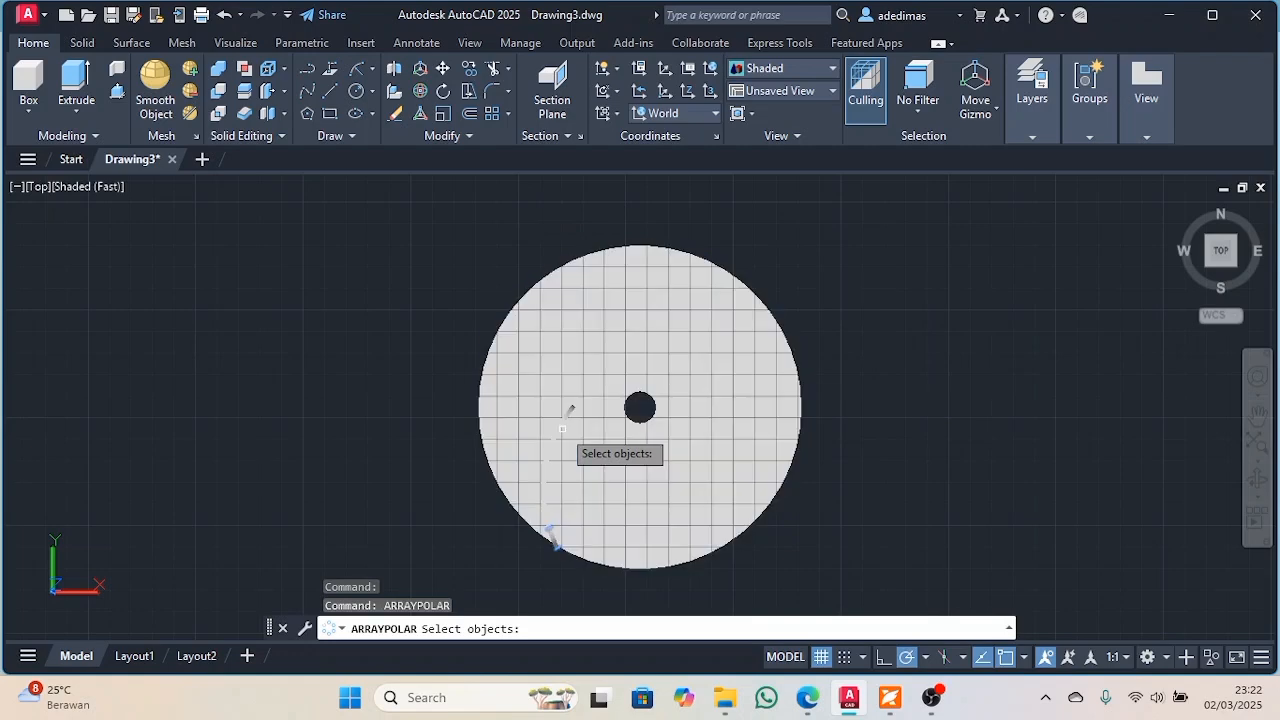
scroll(561, 429, up, 3)
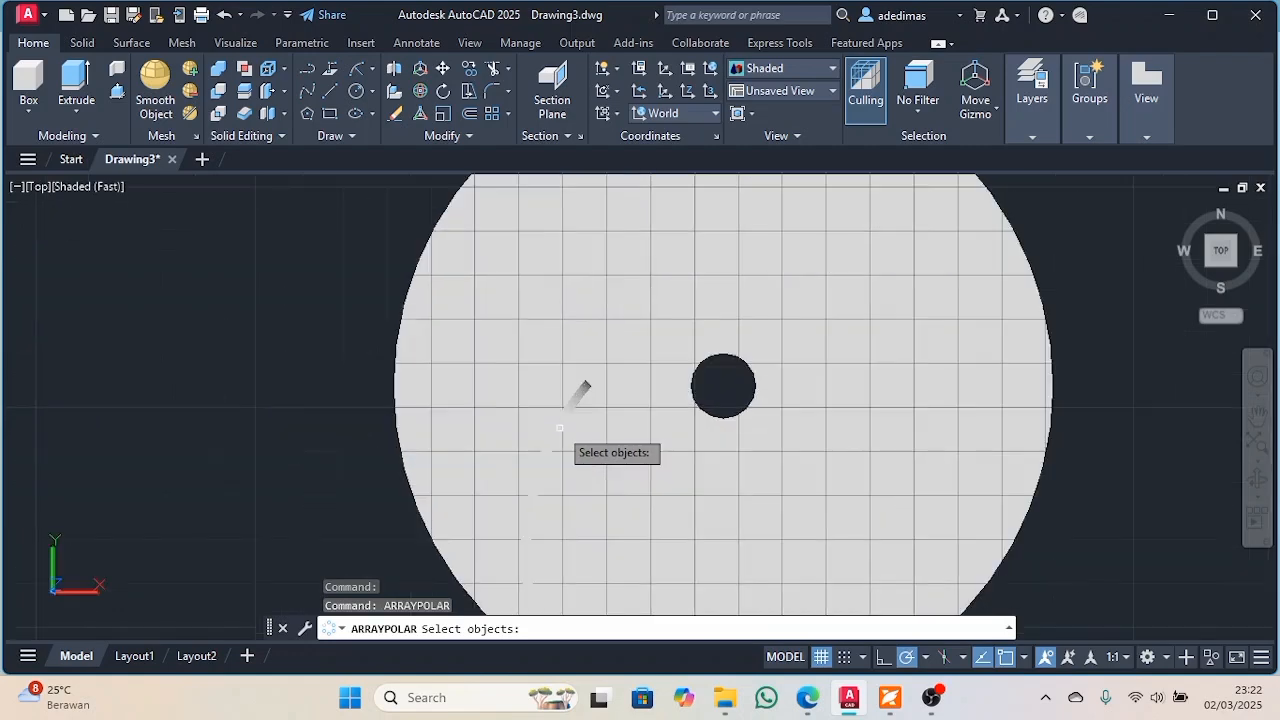
click(1233, 276)
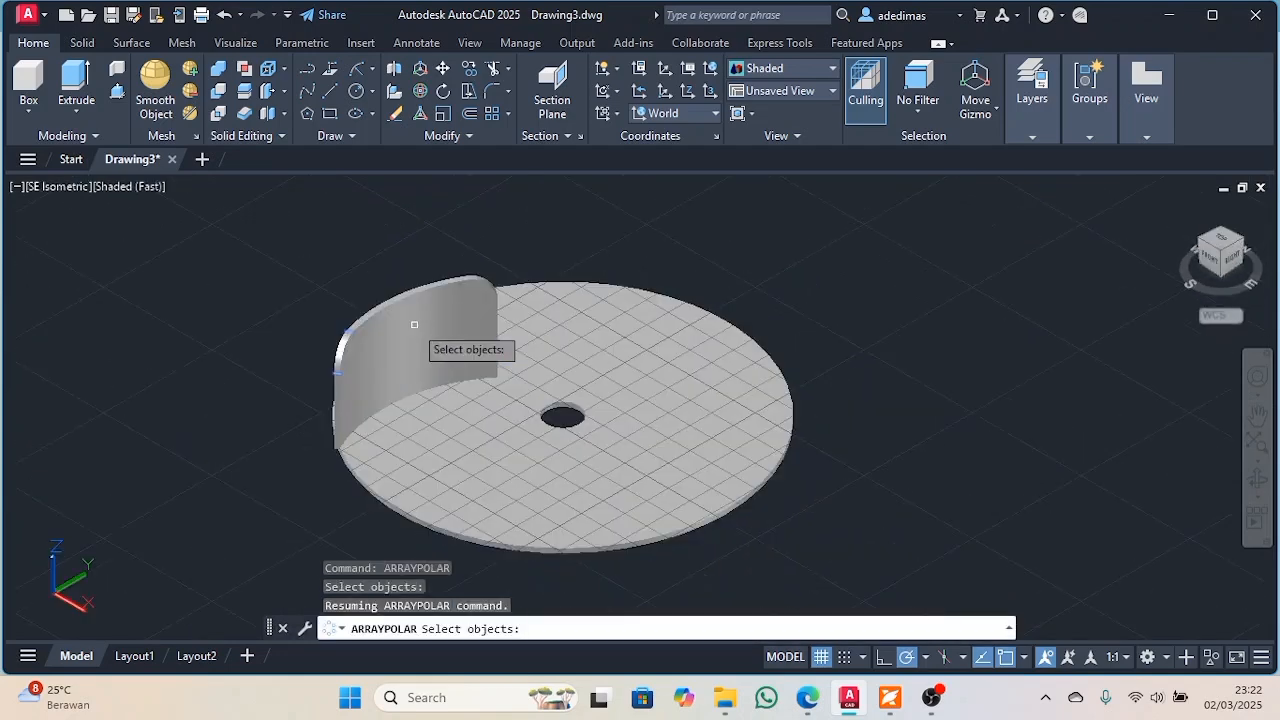
click(370, 315)
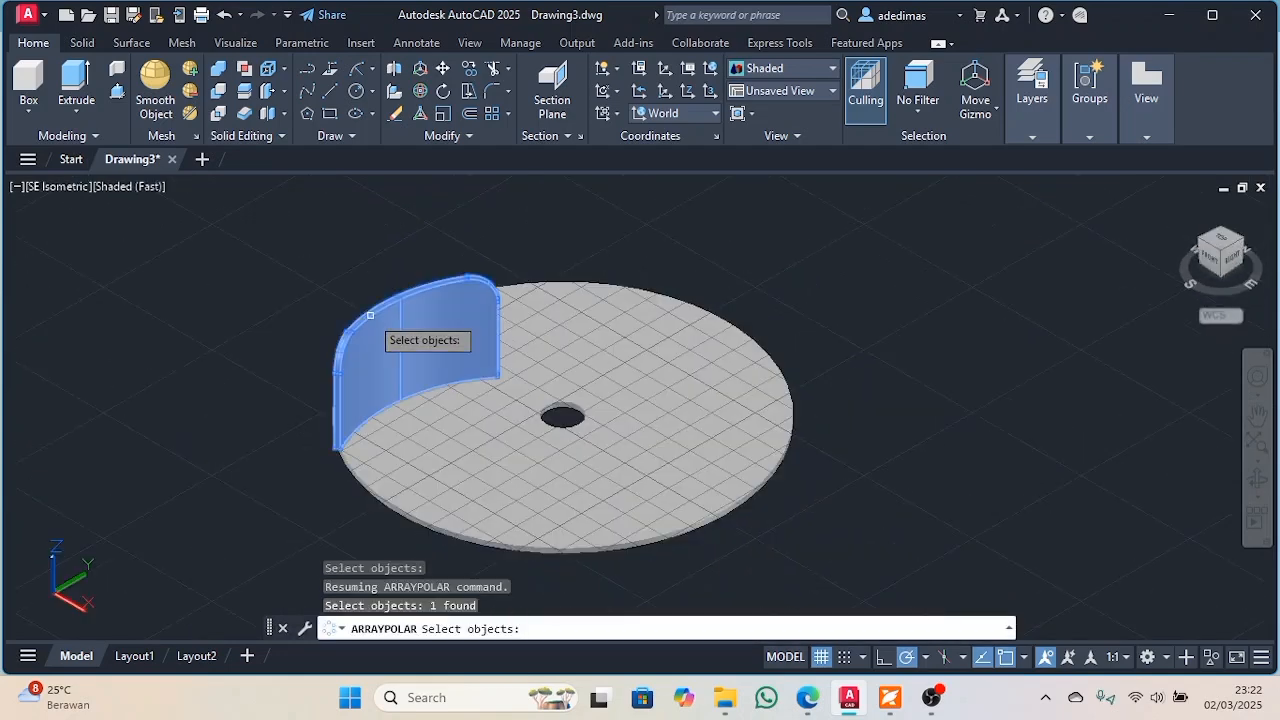
key(Return)
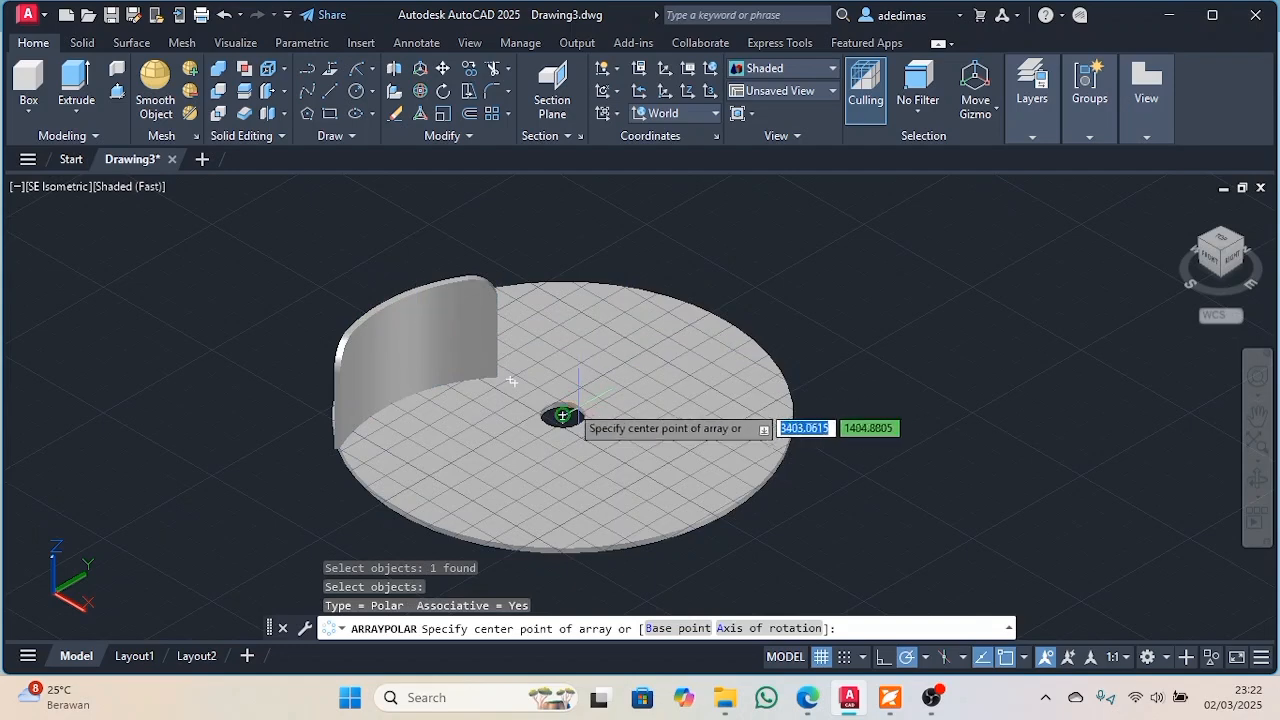
click(562, 415)
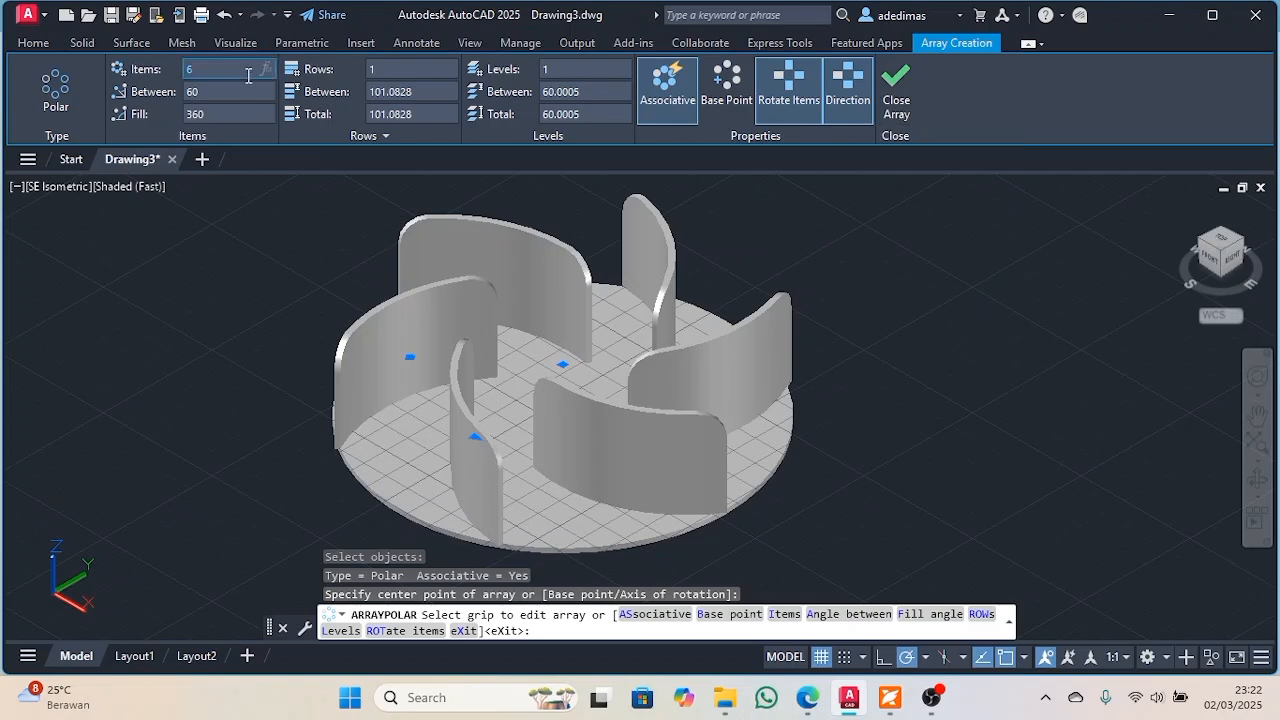
Try 12 items in the polar array, set the item count to 6, and finish the array
key(Return)
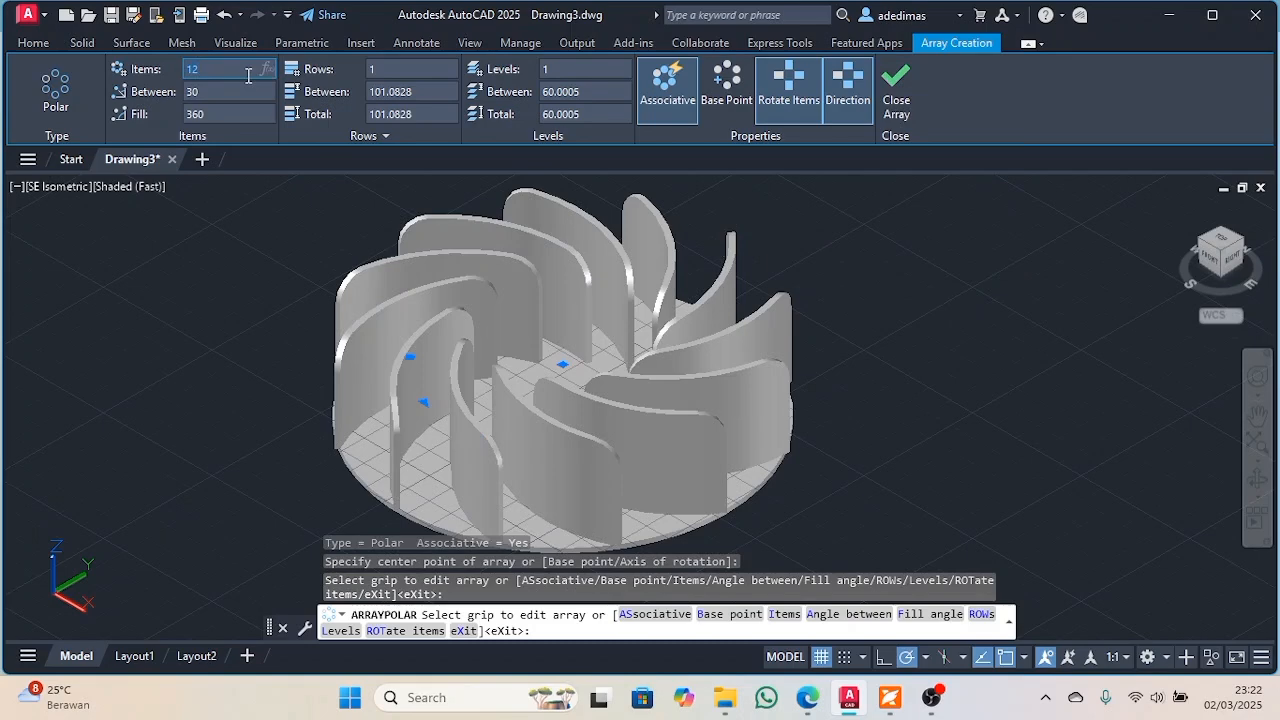
text(6)
key(Return)
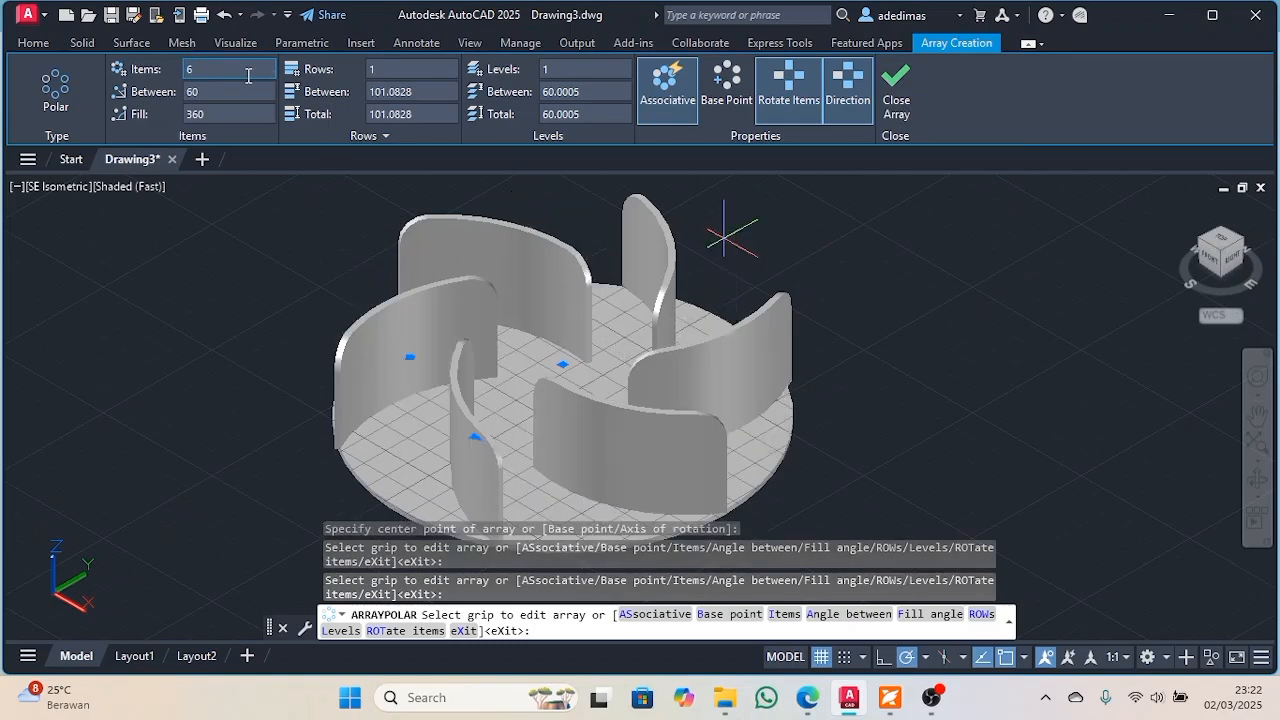
click(896, 88)
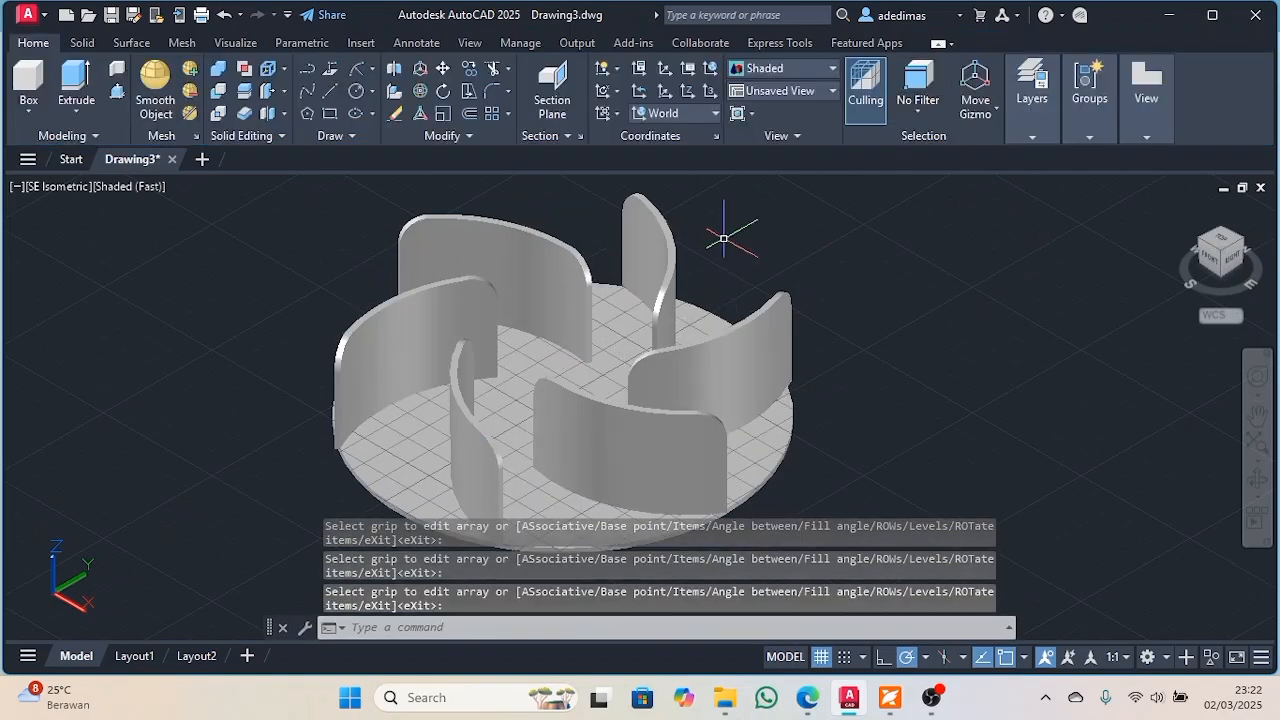
Inspect the arrayed blades on the disc from the top and from the SE Isometric view
click(1220, 240)
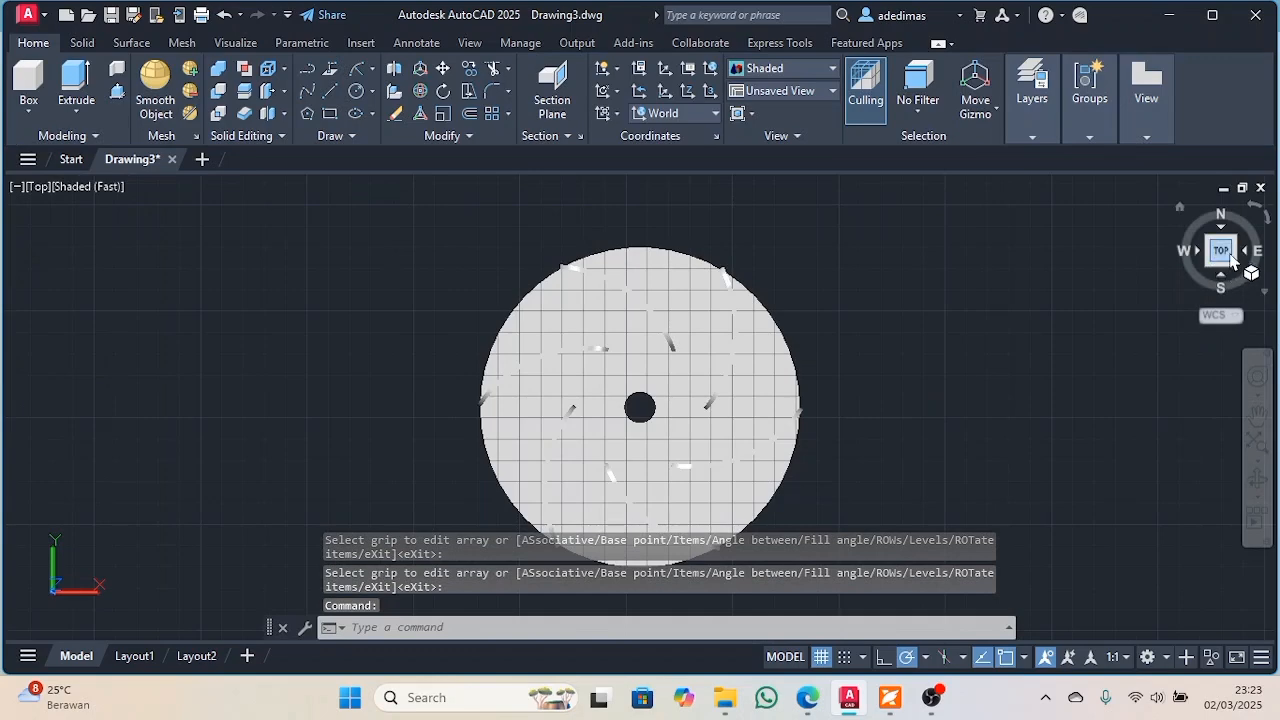
drag(1222, 250, 1197, 193)
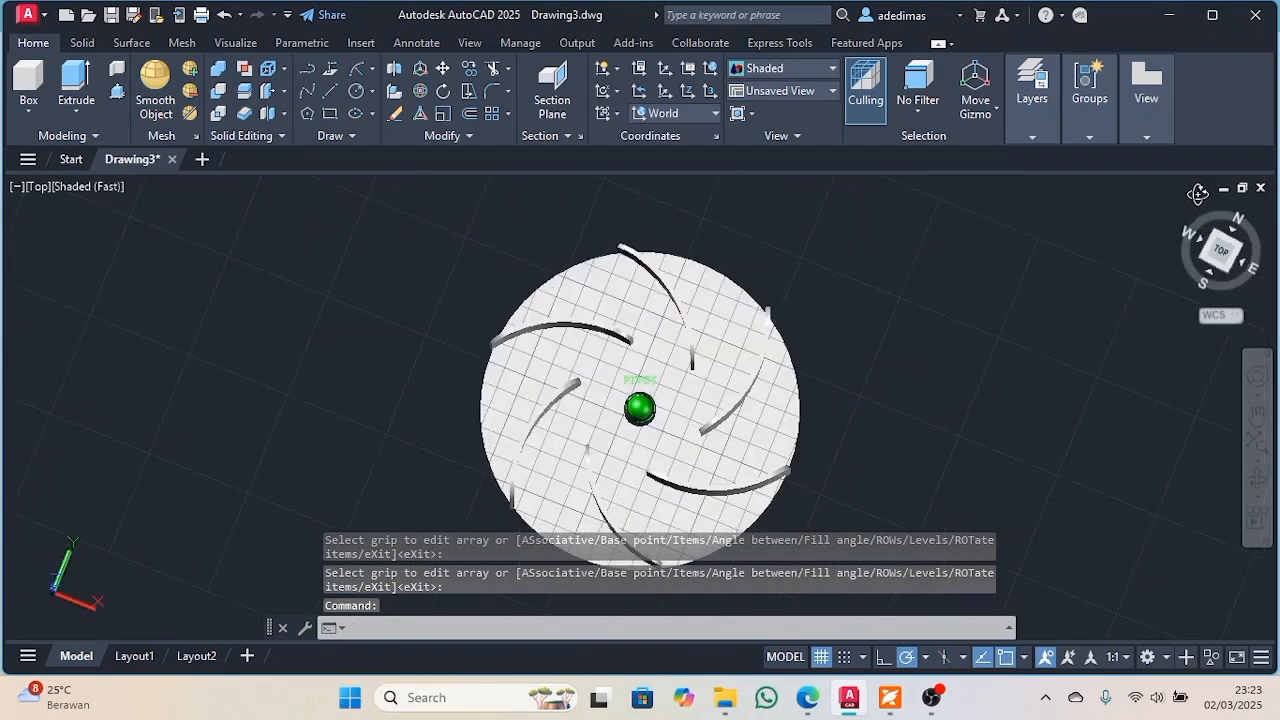
drag(1218, 238, 1218, 268)
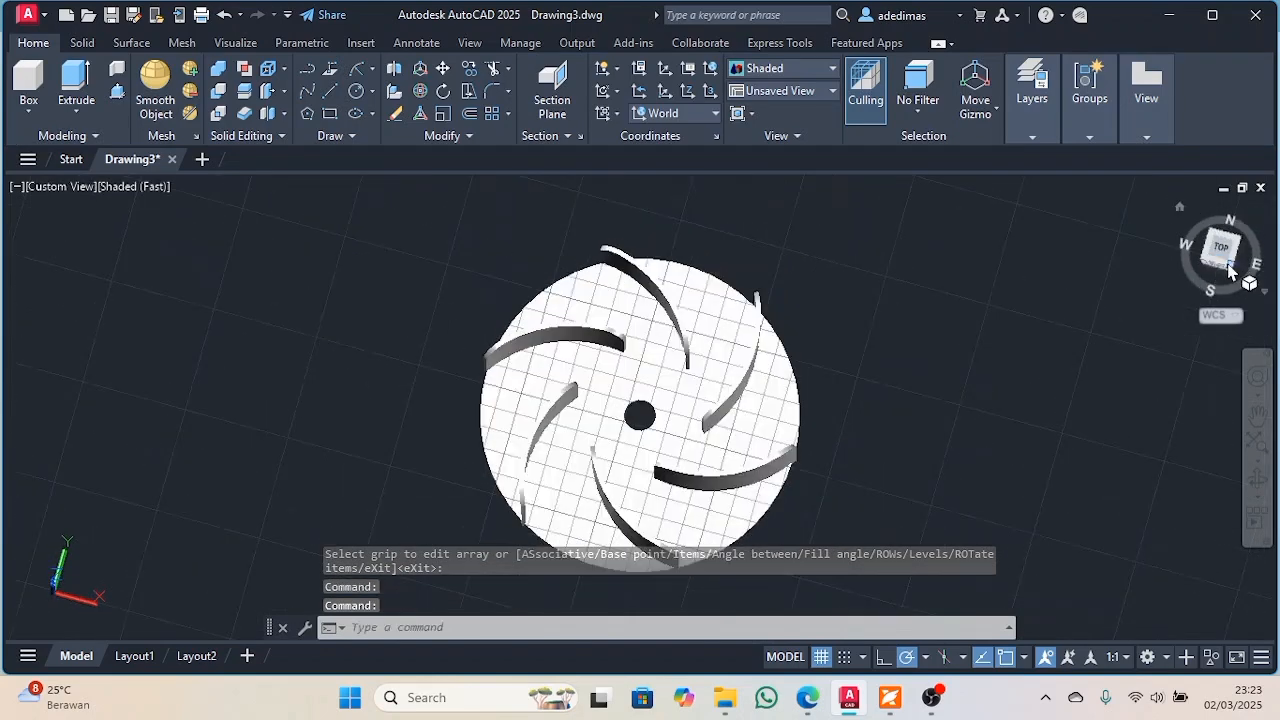
click(1229, 270)
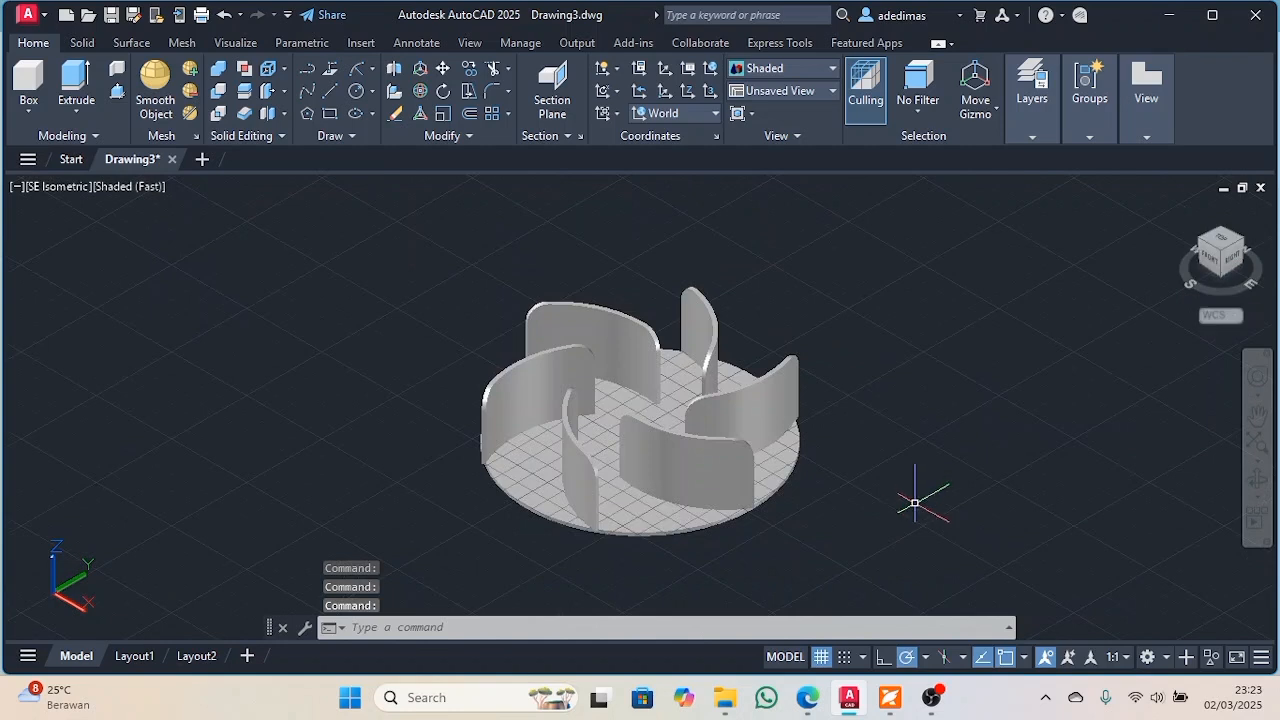